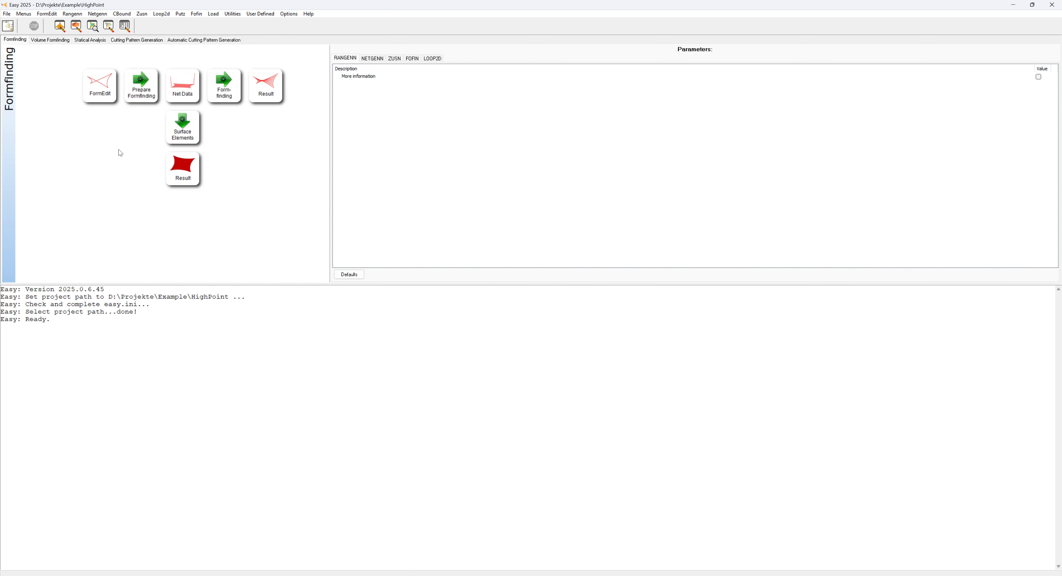
# Start the statical analysis and create a new model from the formfinding files with the database name HighPoint
pyautogui.click(90, 39)
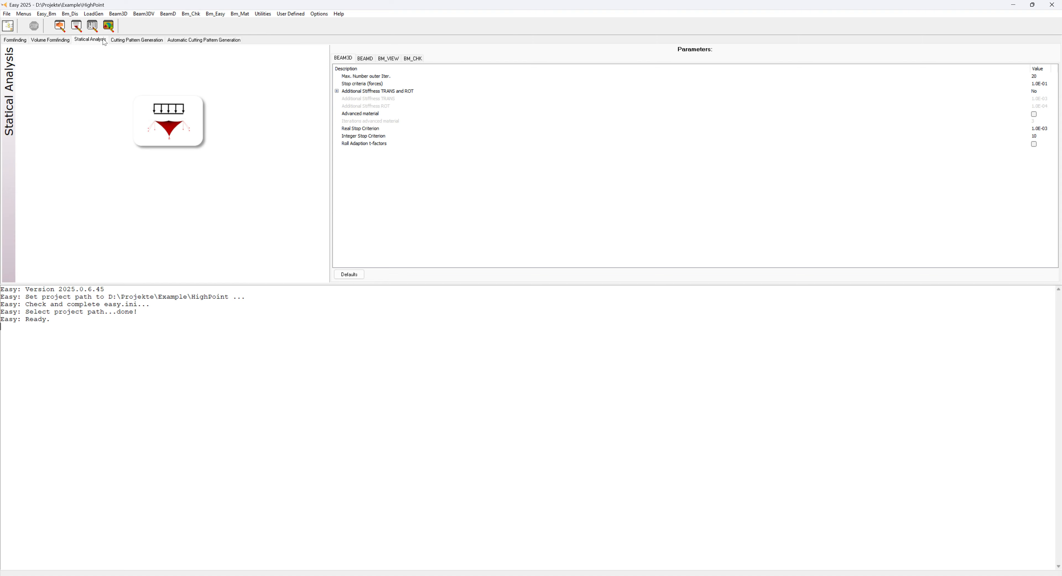
pyautogui.click(164, 109)
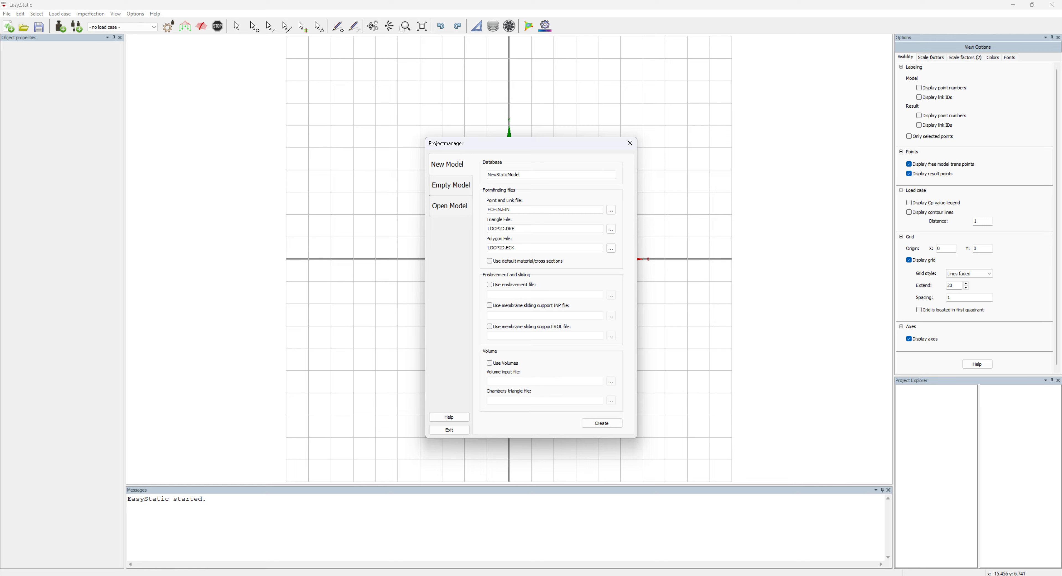
pyautogui.doubleClick(532, 173)
pyautogui.write('HighPoint')
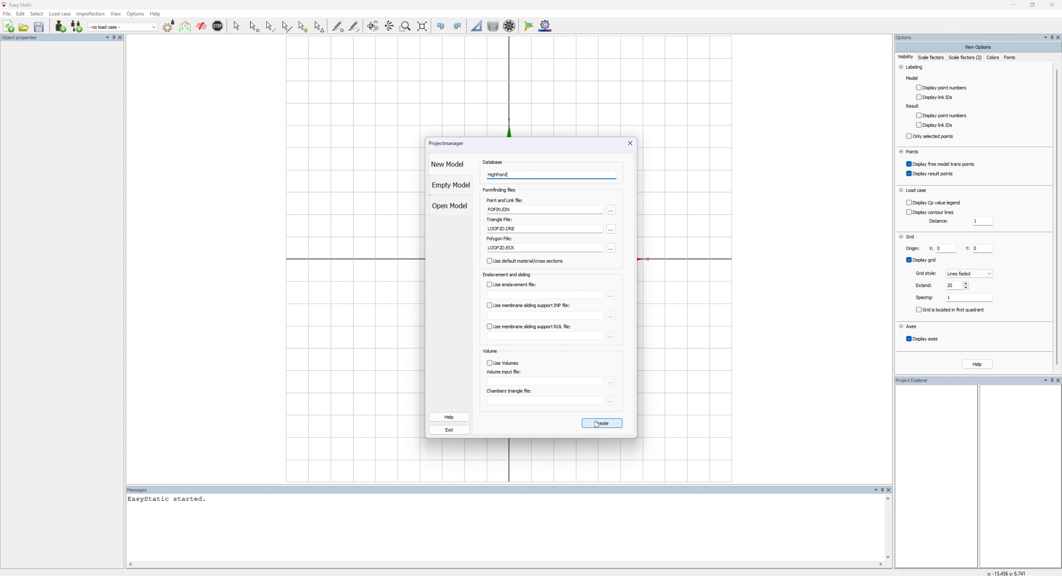
pyautogui.click(601, 423)
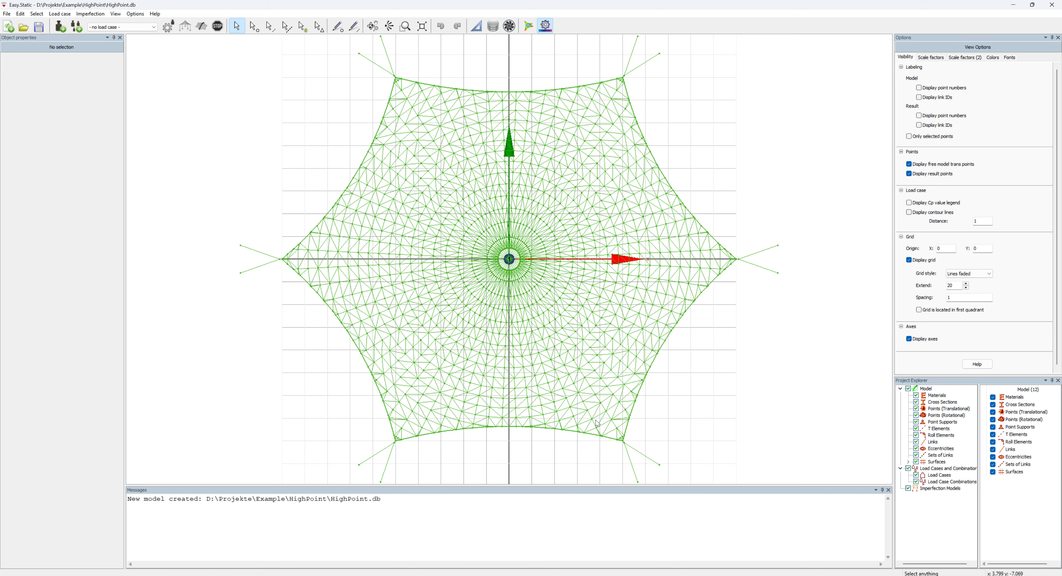
# Add the membrane material technetX default from the material database to the project
pyautogui.moveTo(597, 423); pyautogui.dragTo(646, 217, button='middle')
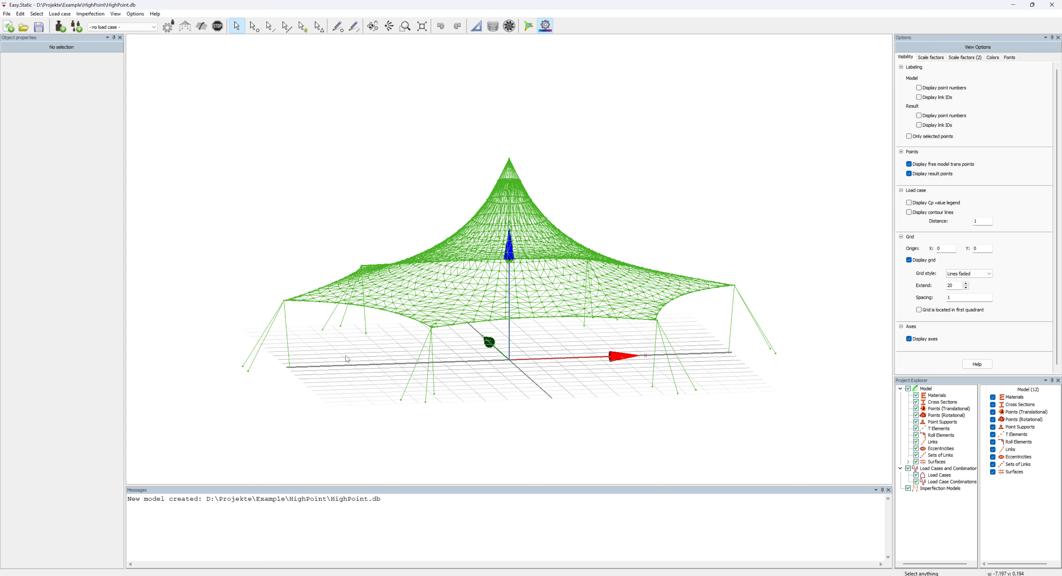
pyautogui.click(493, 27)
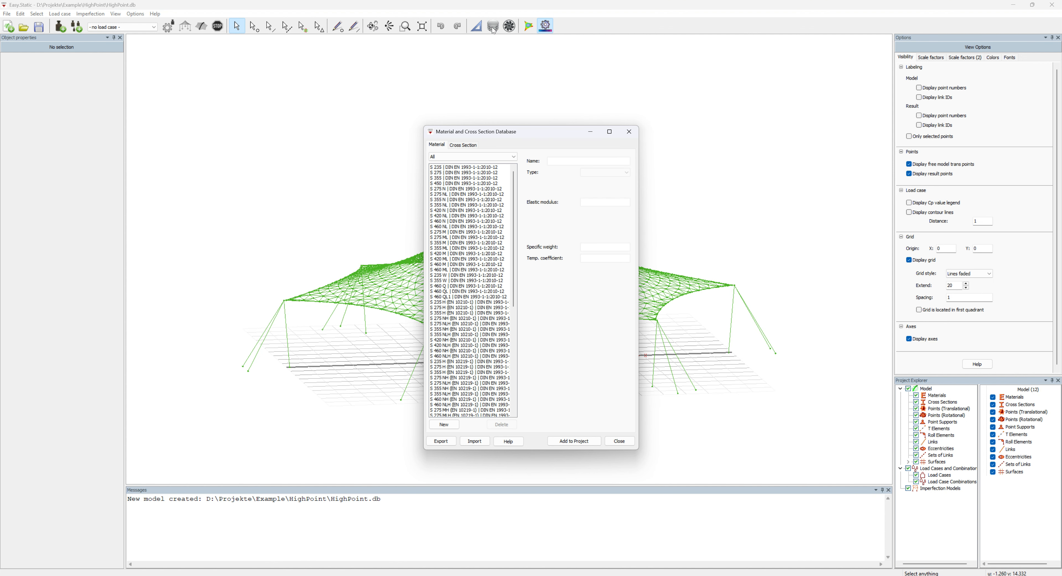
pyautogui.click(515, 156)
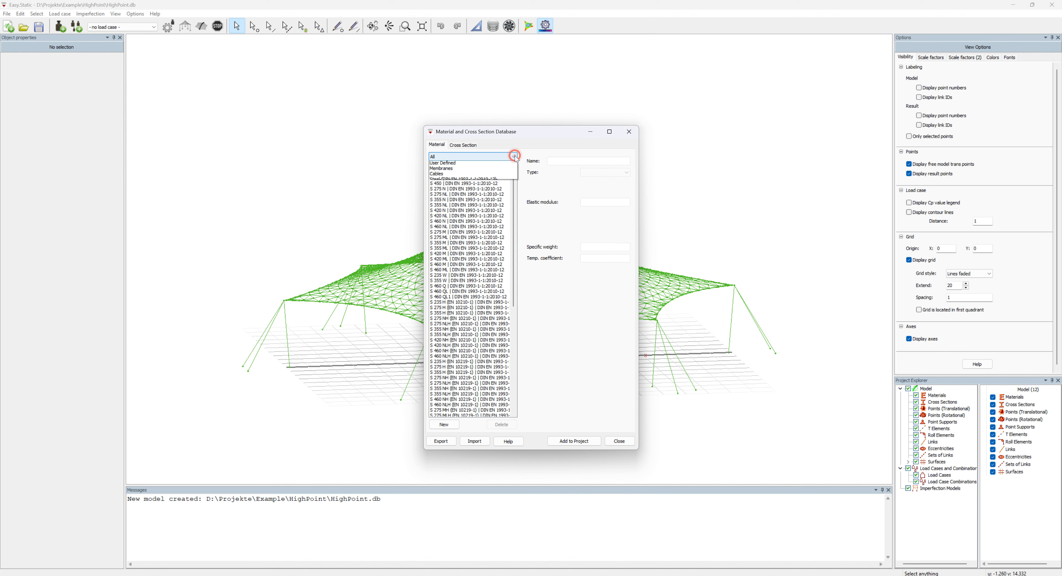
pyautogui.click(486, 168)
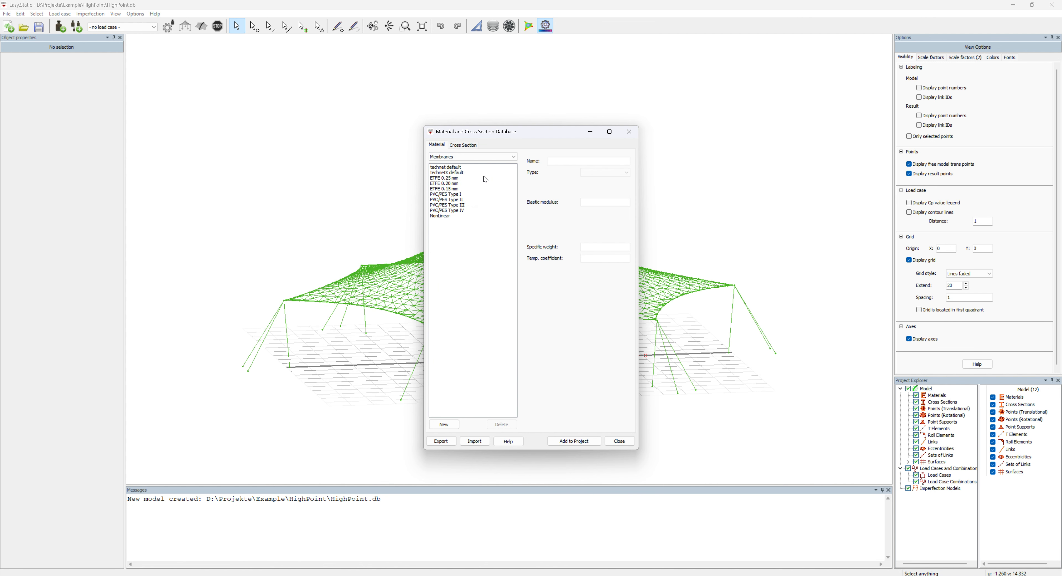
pyautogui.click(446, 172)
pyautogui.click(574, 441)
# Add the cable material (Steel 160) and the steel S 235 | DIN EN 1993-1-1:2010-12 to the project
pyautogui.click(474, 156)
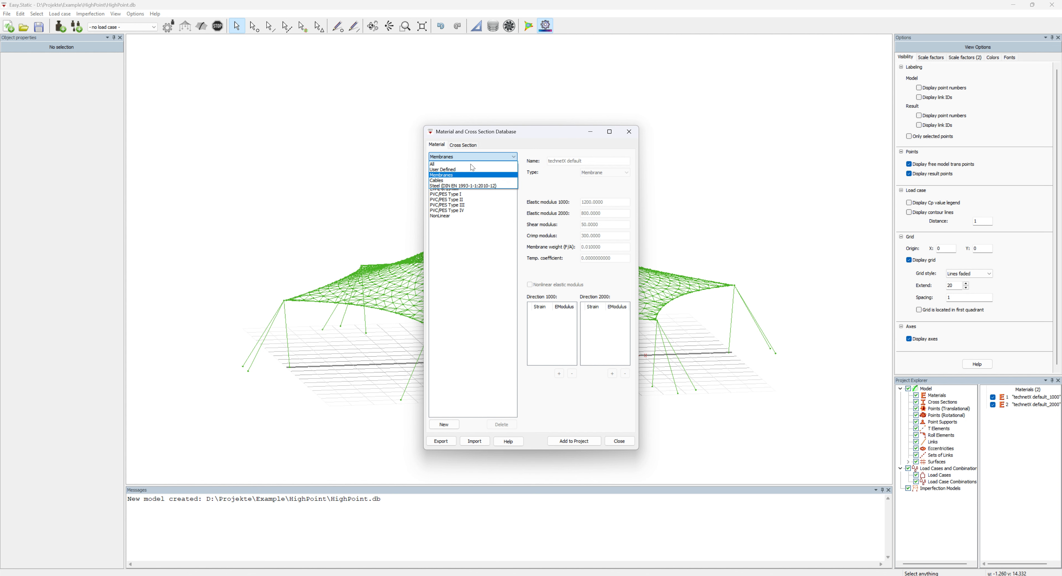
pyautogui.click(465, 180)
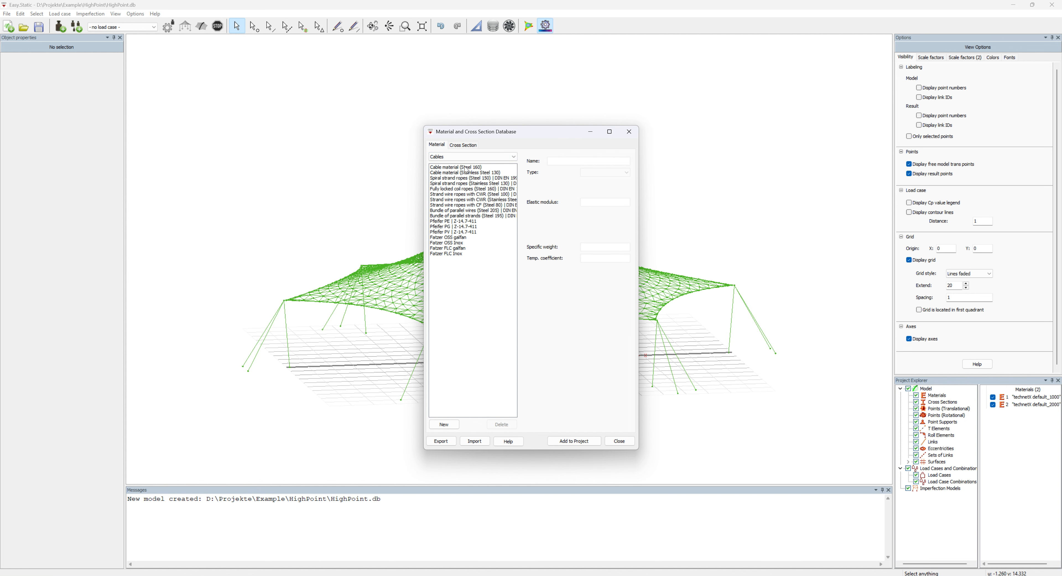
pyautogui.click(466, 167)
pyautogui.click(586, 441)
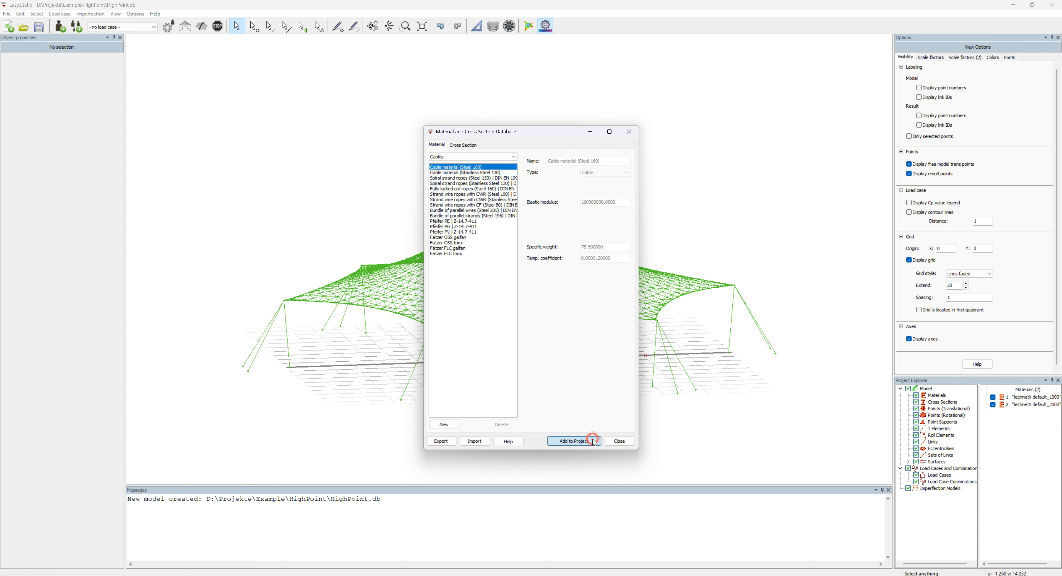
pyautogui.click(482, 156)
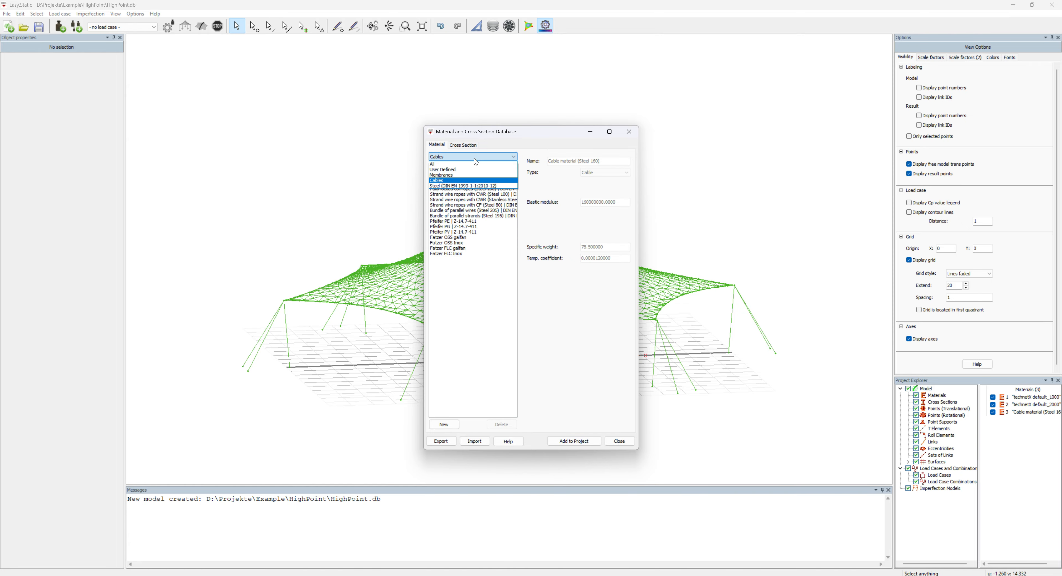
pyautogui.click(473, 186)
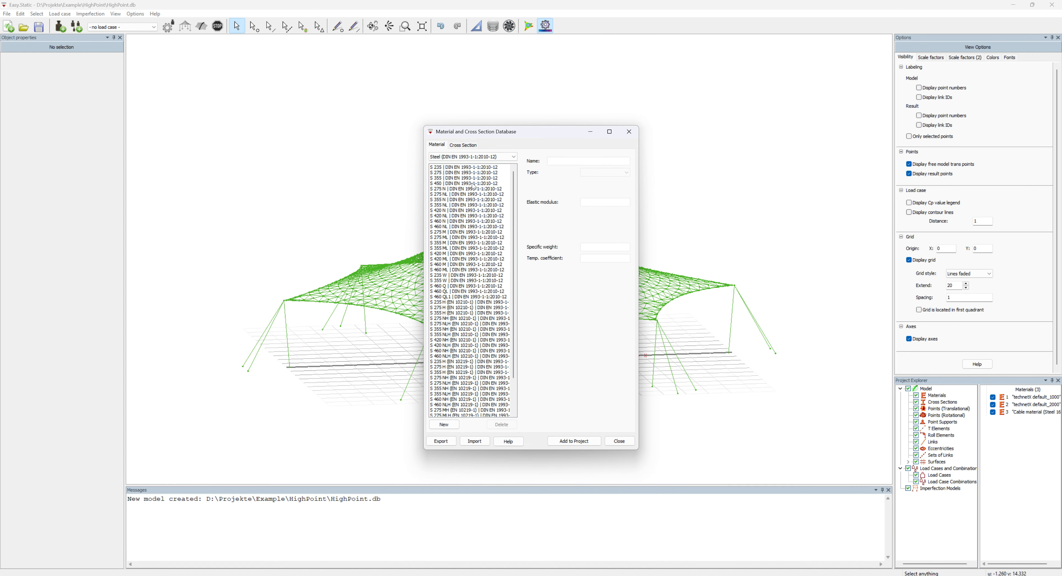
pyautogui.click(470, 167)
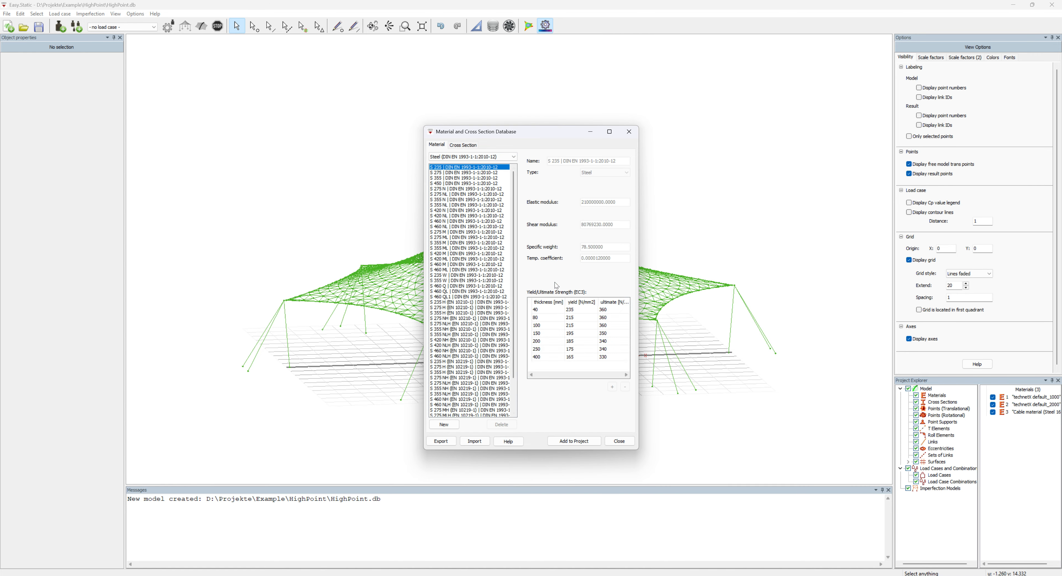
pyautogui.click(577, 441)
# Add the cable cross section Redaelli OSS 12 to the project, using the Steel 160 cable material
pyautogui.click(460, 145)
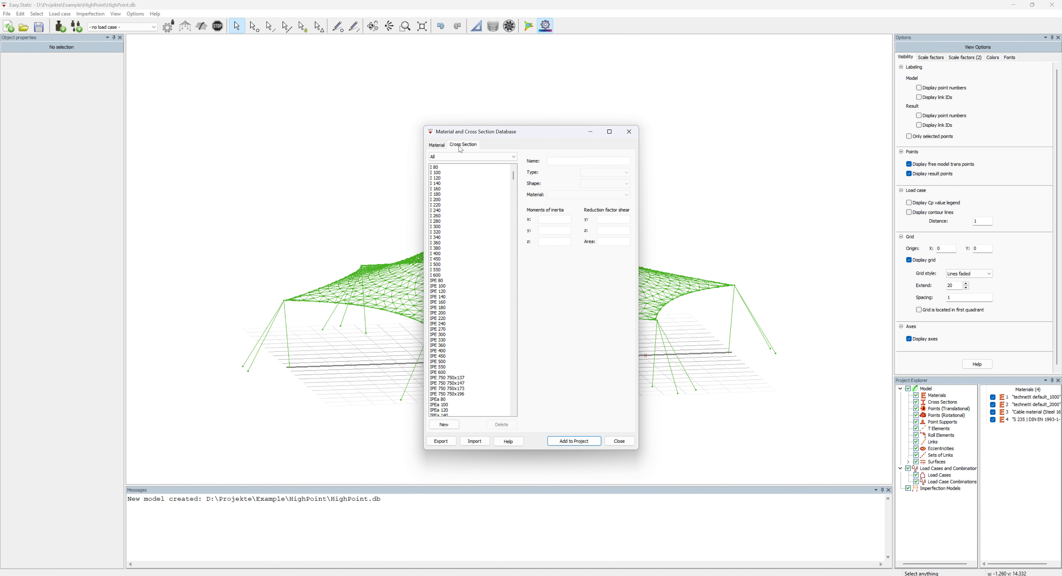
pyautogui.click(456, 156)
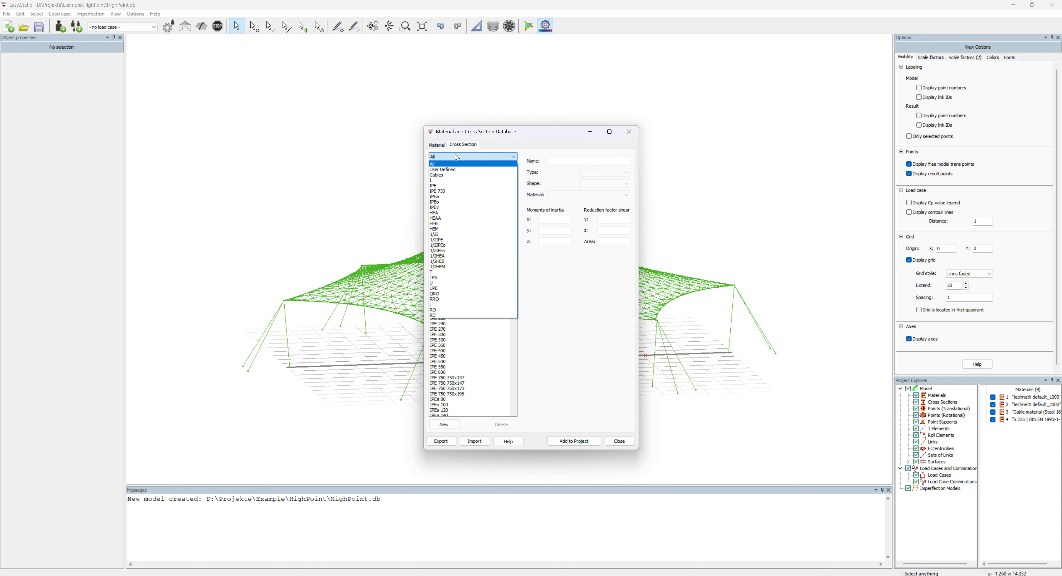
pyautogui.click(454, 175)
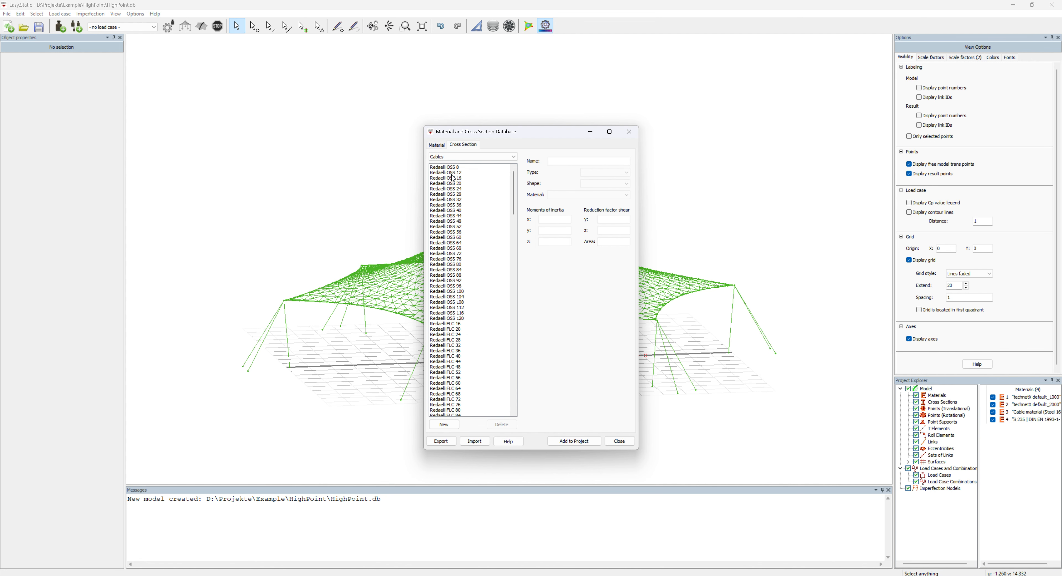
pyautogui.click(452, 173)
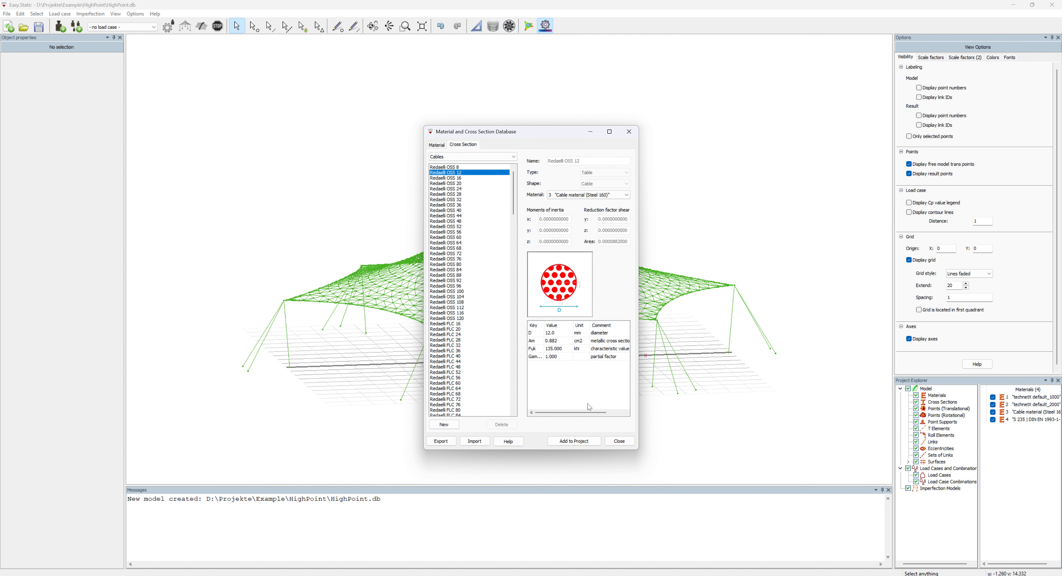
pyautogui.click(586, 440)
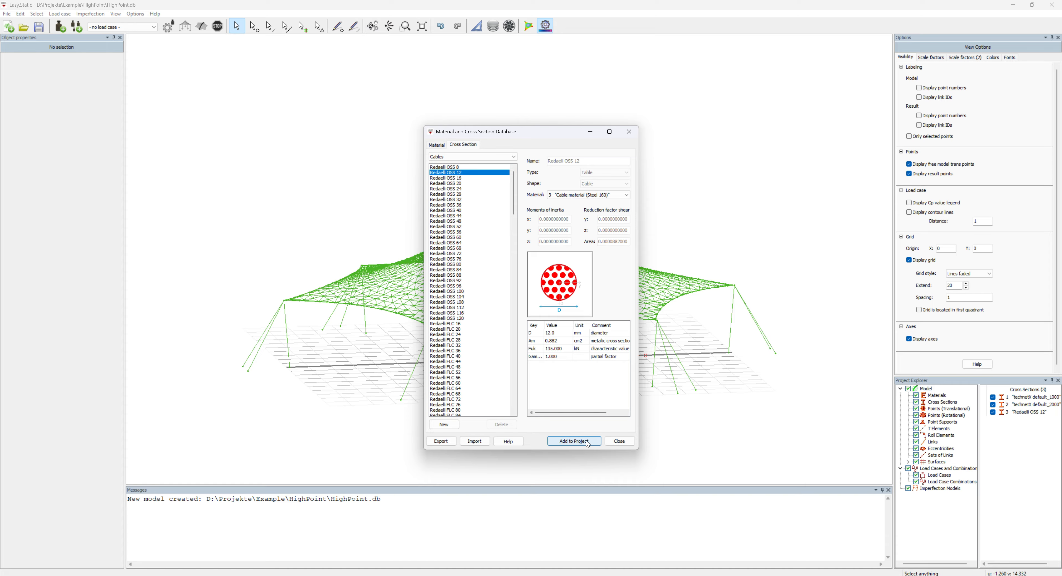
# Add the hot formed pipe cross sections RO 101.6x10.0 and RO 114.3x10.0 to the project and close the database
pyautogui.click(514, 157)
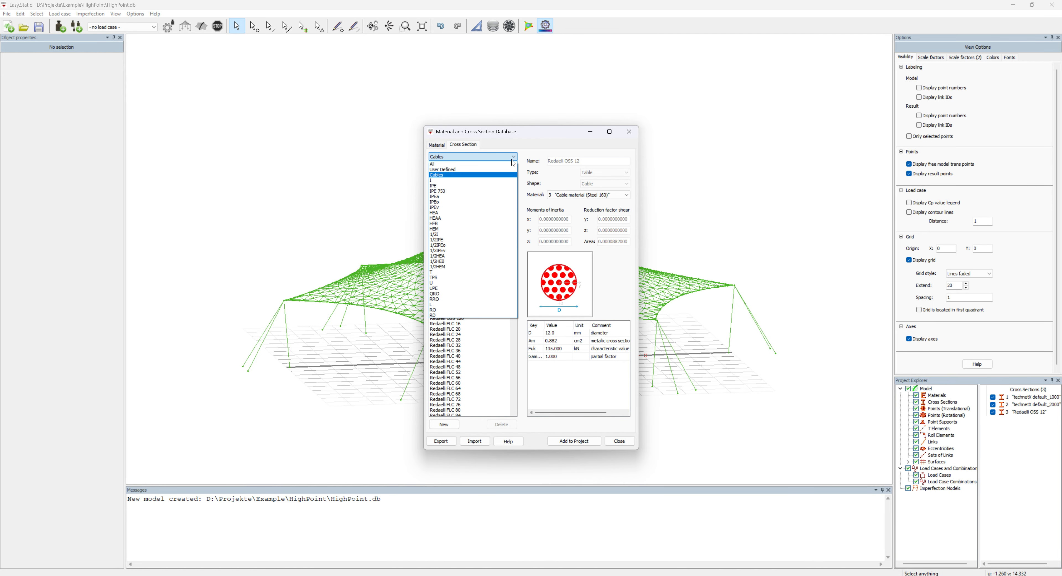
pyautogui.click(481, 312)
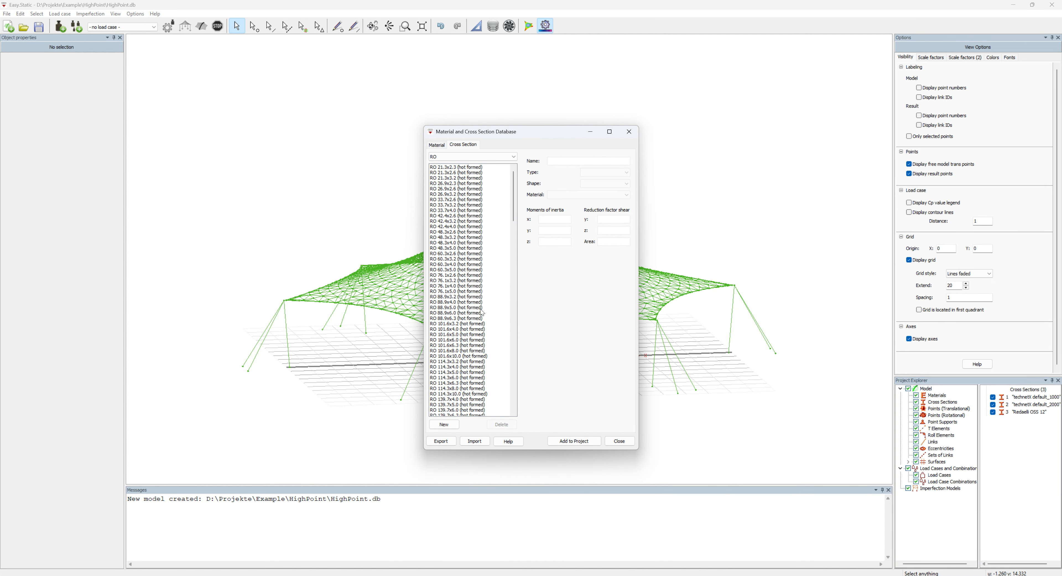
pyautogui.click(461, 356)
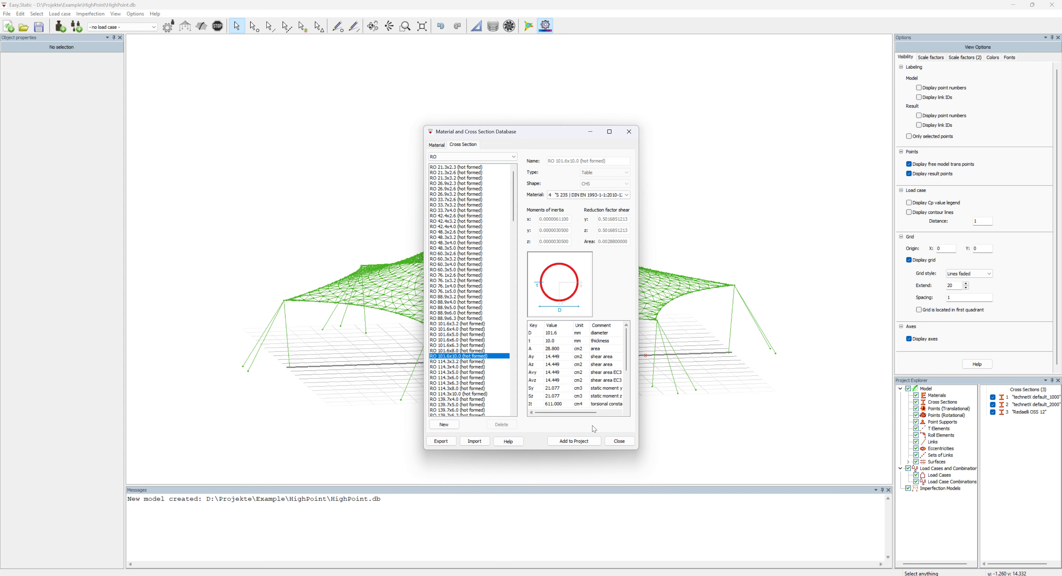
pyautogui.click(593, 442)
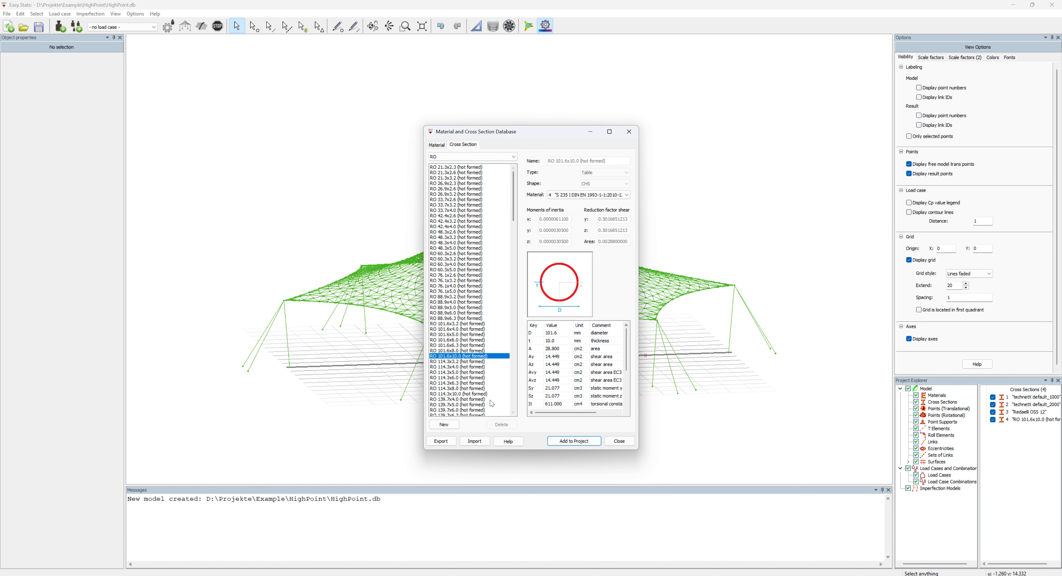
pyautogui.click(468, 394)
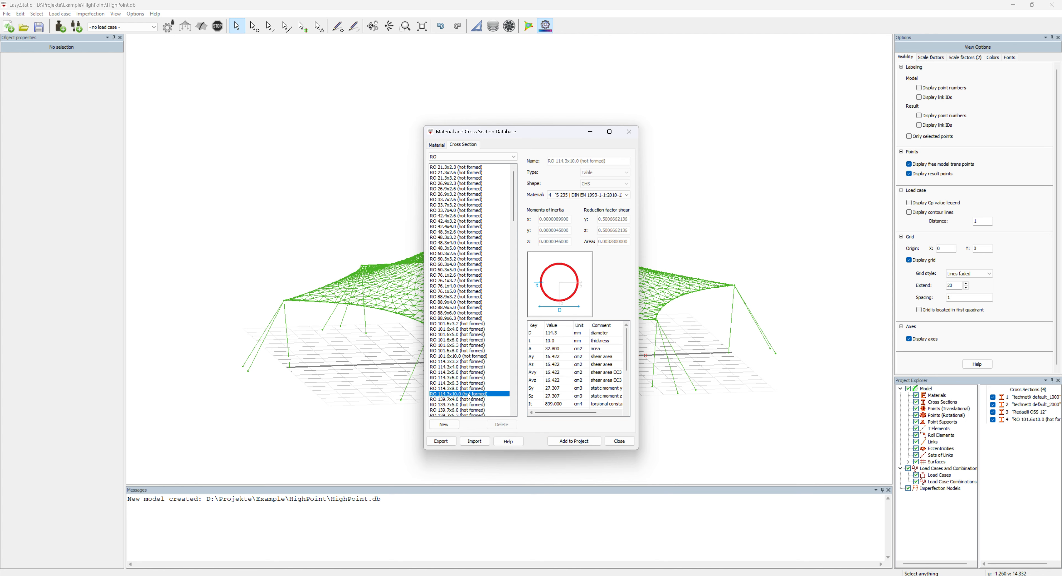
pyautogui.click(571, 441)
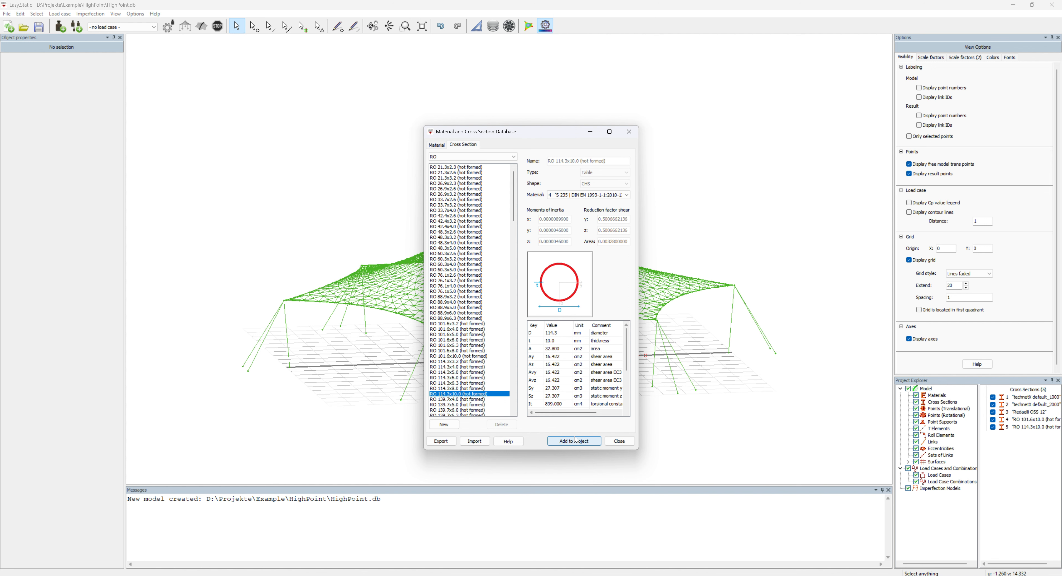
pyautogui.click(620, 441)
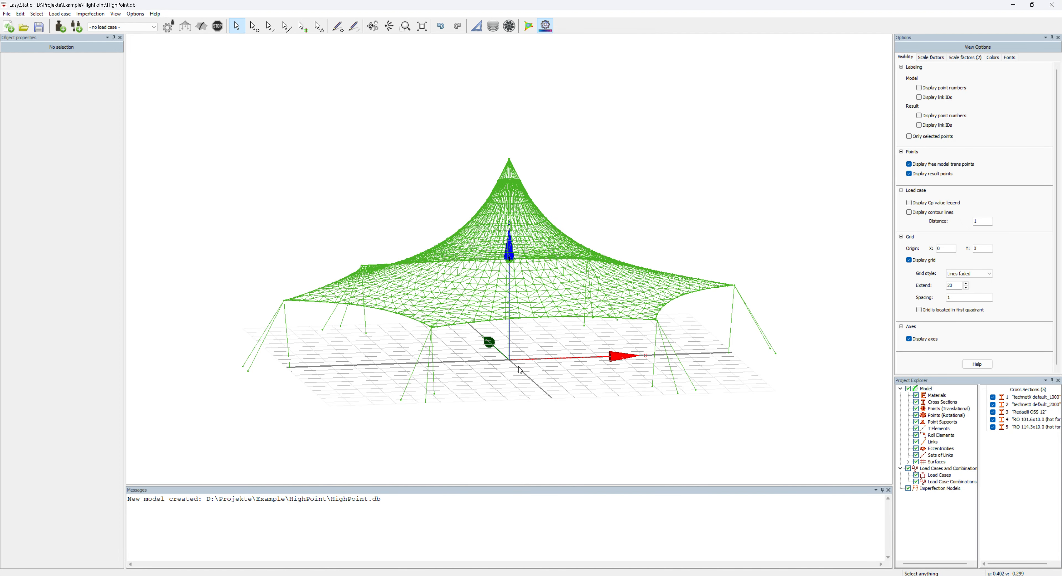
# Assign technetX default_1000 and technetX default_2000 as cross sections 1 and 2 of the membrane surface and calculate its link attributes
pyautogui.scroll(3, 520, 369)
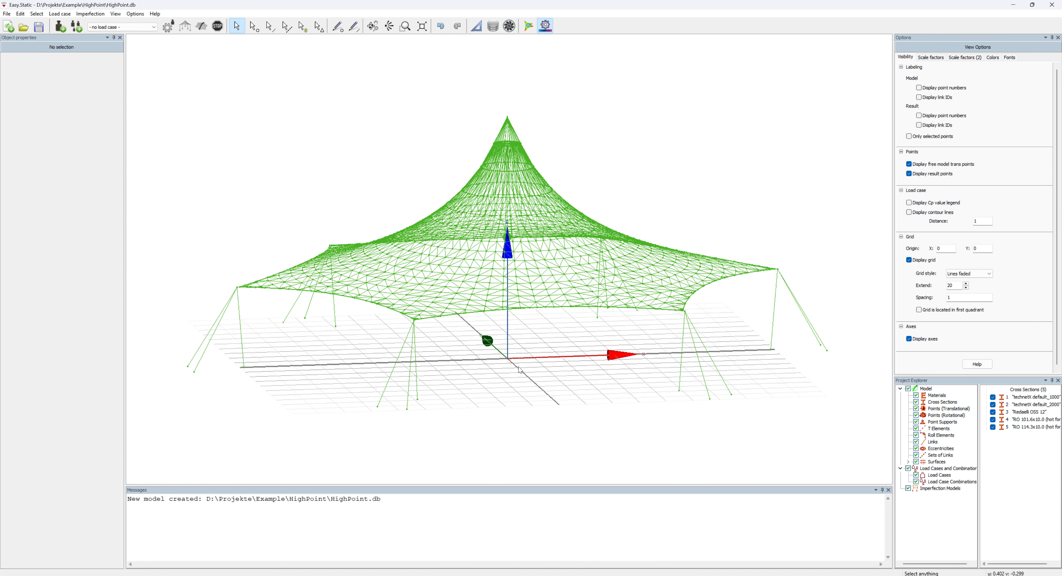
pyautogui.click(504, 210)
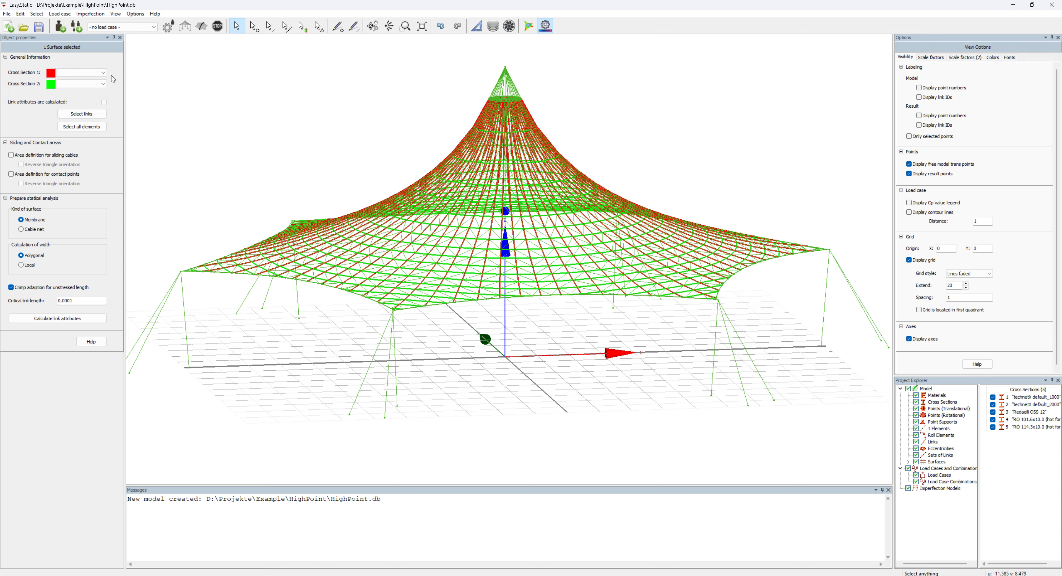
pyautogui.click(99, 74)
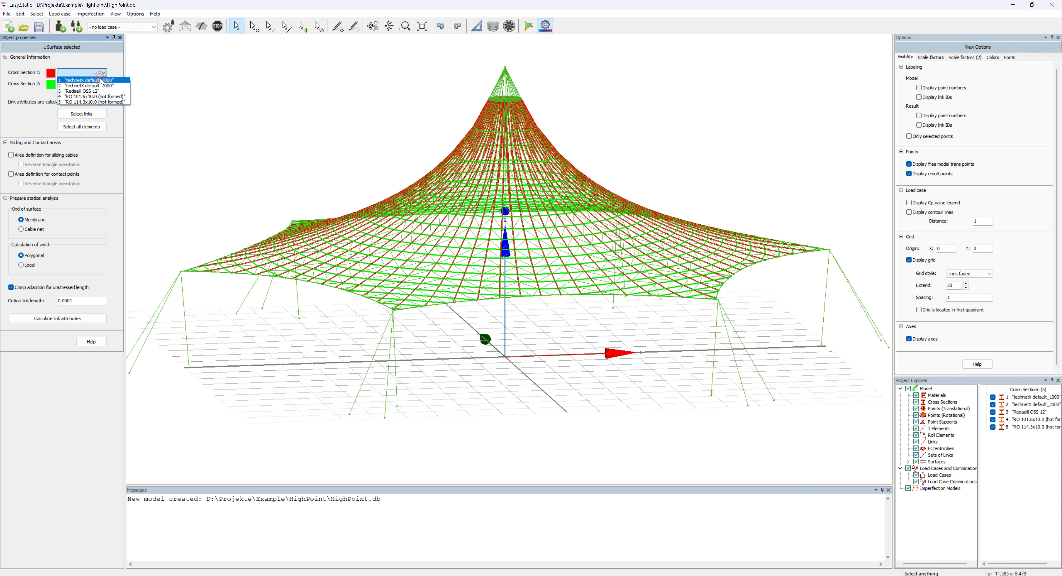
pyautogui.click(102, 80)
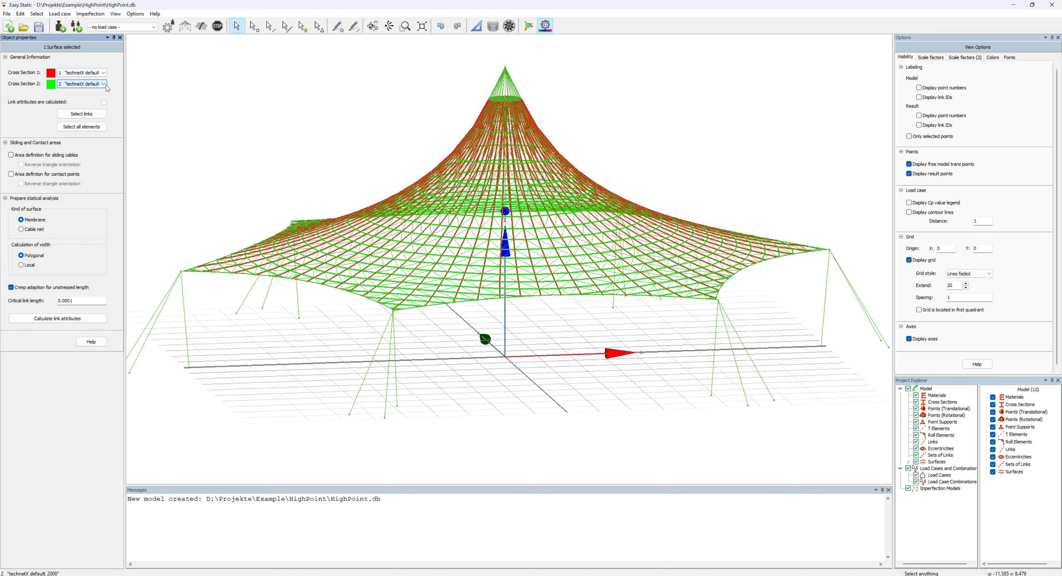
pyautogui.click(63, 322)
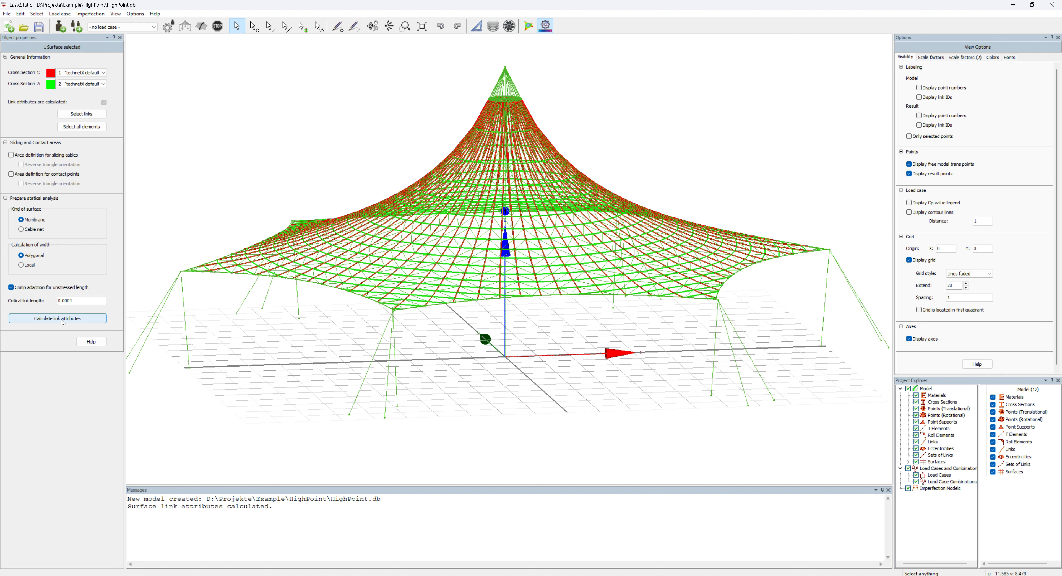
pyautogui.click(322, 138)
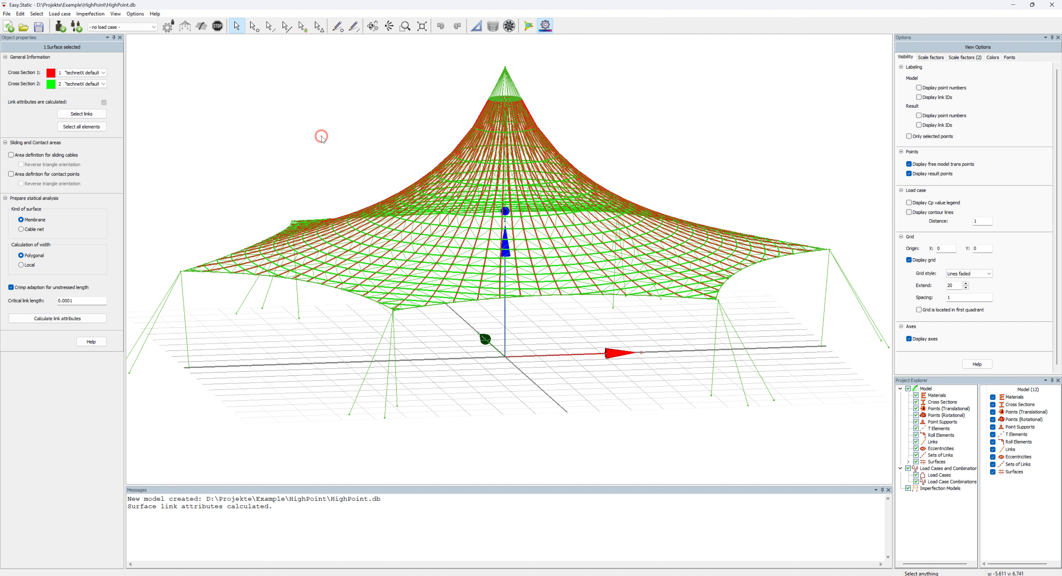
# Set the vertical central mast link to type Strut with the cross section RO 114.3x10.0 (hot formed)
pyautogui.click(507, 336)
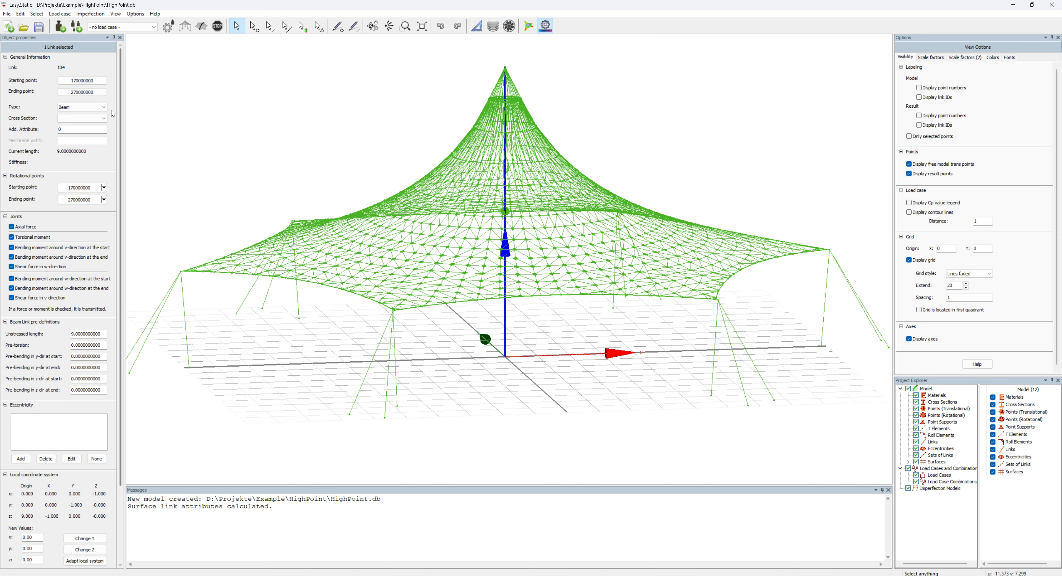
pyautogui.click(102, 106)
pyautogui.click(95, 125)
pyautogui.click(104, 118)
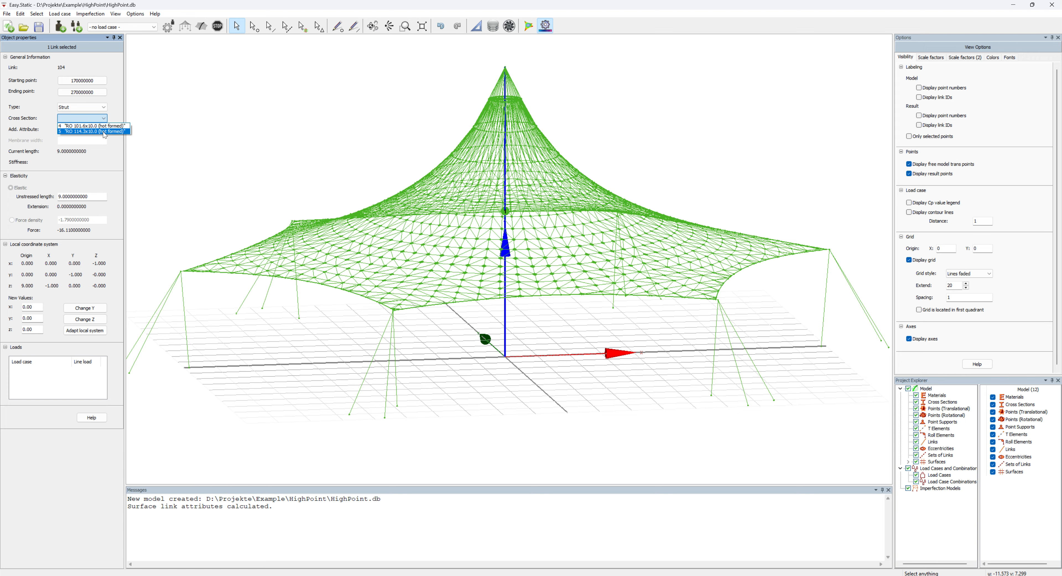
pyautogui.click(105, 131)
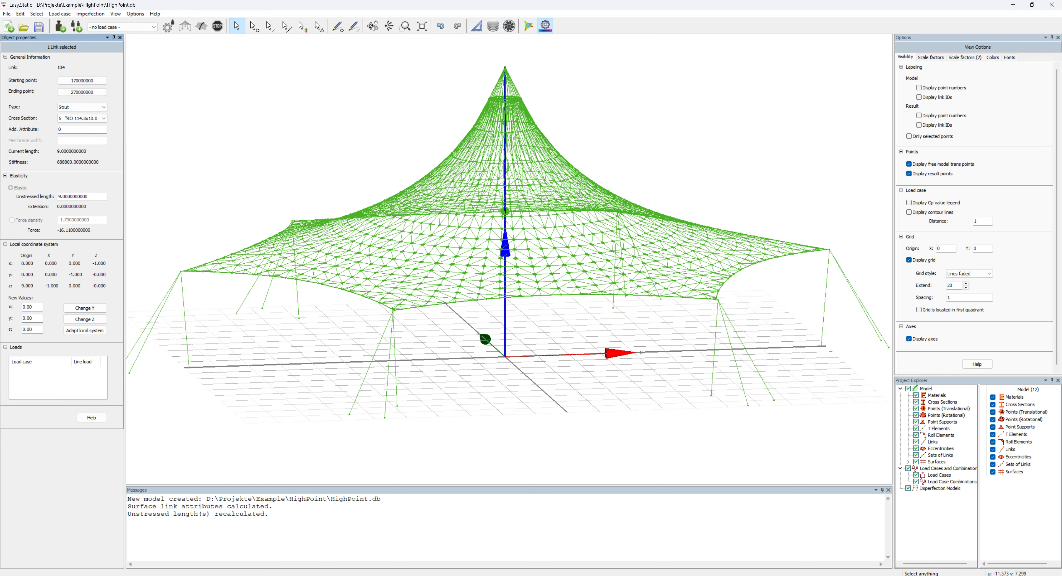
# Filter the model links by type so that only the beam links are selected
pyautogui.click(294, 117)
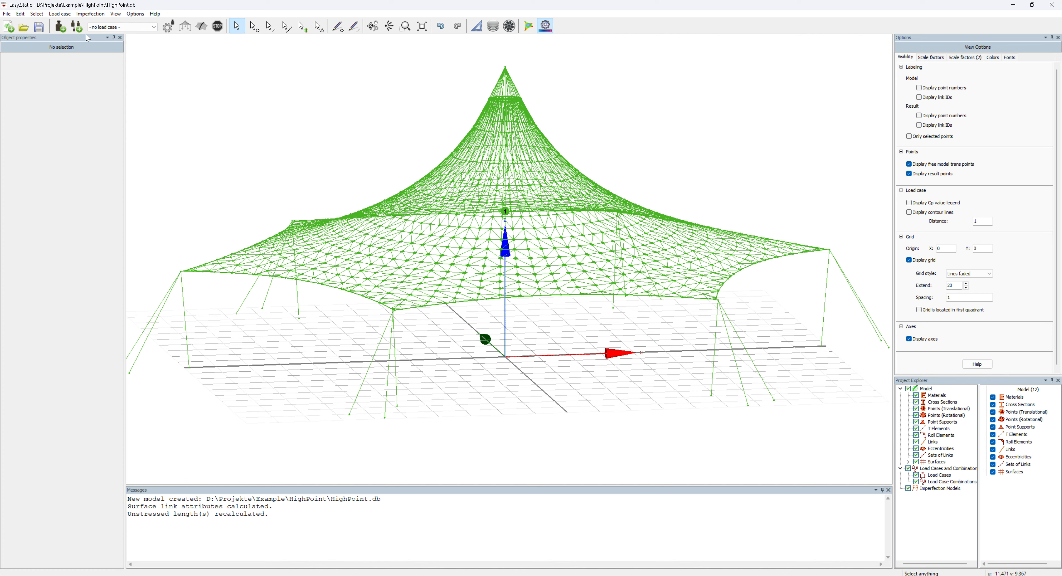
pyautogui.click(35, 15)
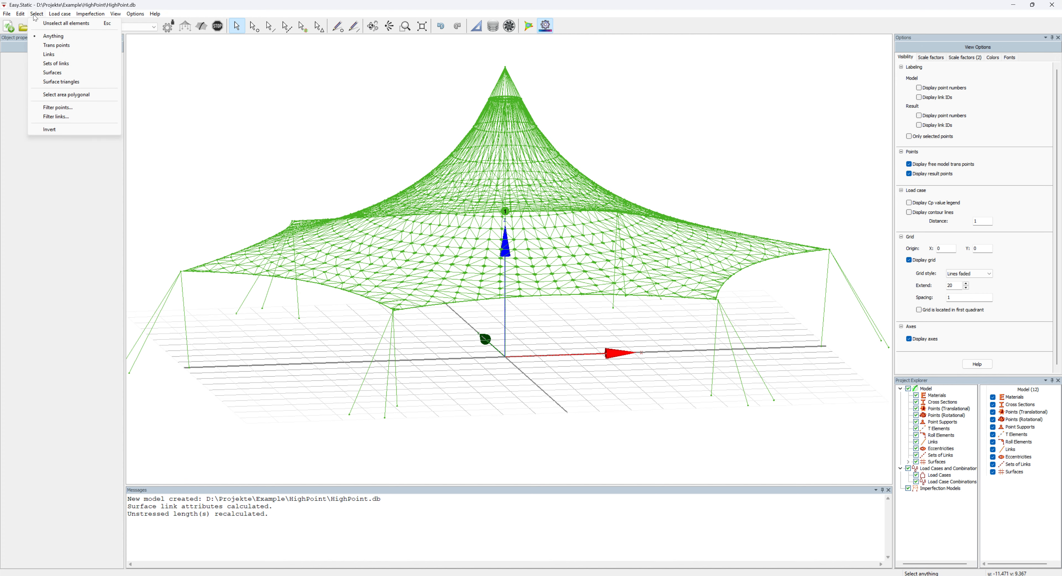
pyautogui.click(58, 117)
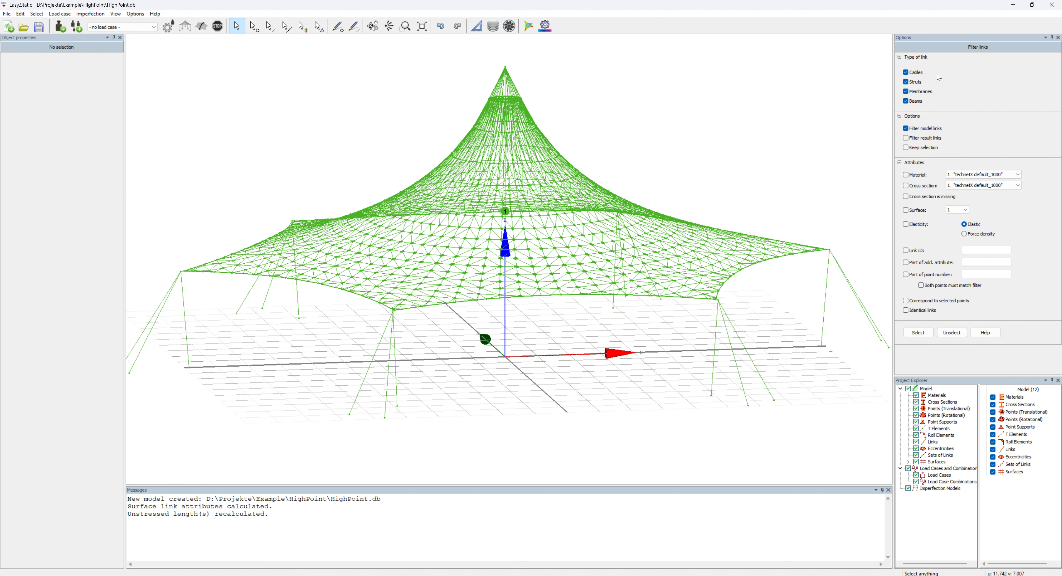
pyautogui.click(905, 72)
pyautogui.click(906, 82)
pyautogui.click(906, 91)
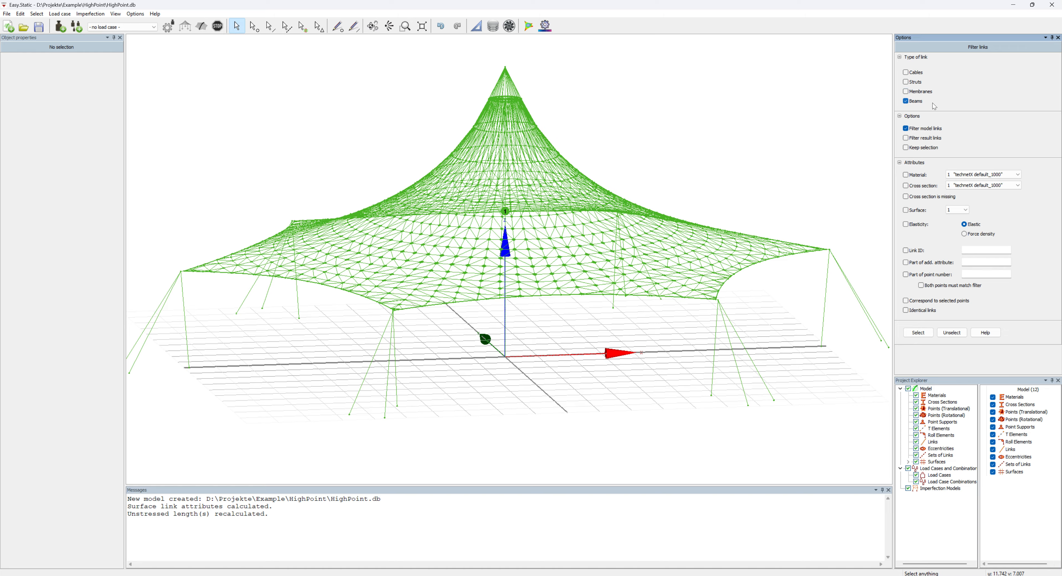
pyautogui.click(920, 331)
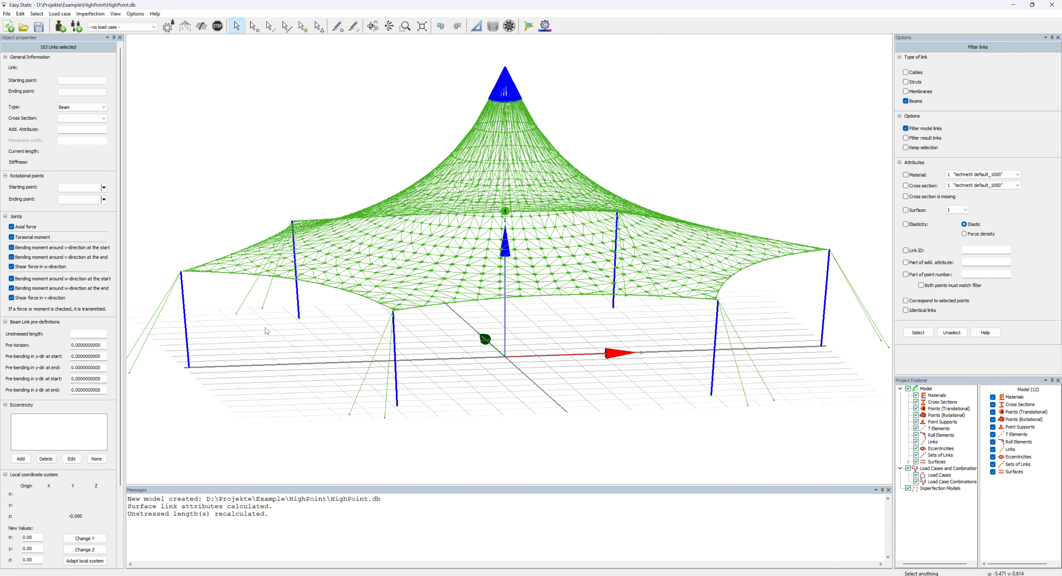
# Change the selected beam links to type Strut with the cross section RO 101.6x10.0 (hot formed)
pyautogui.click(99, 108)
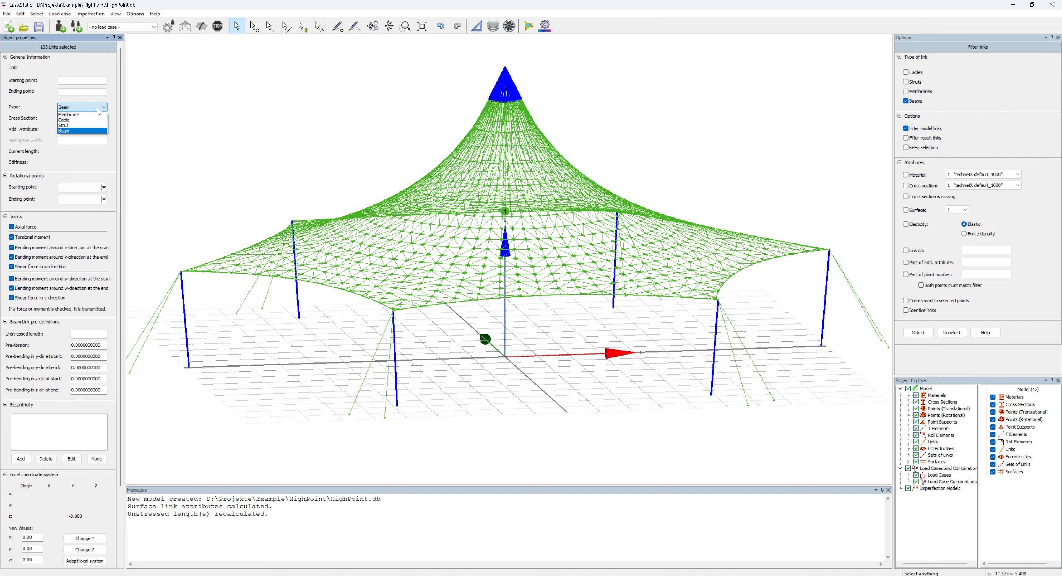
pyautogui.click(95, 126)
pyautogui.click(95, 122)
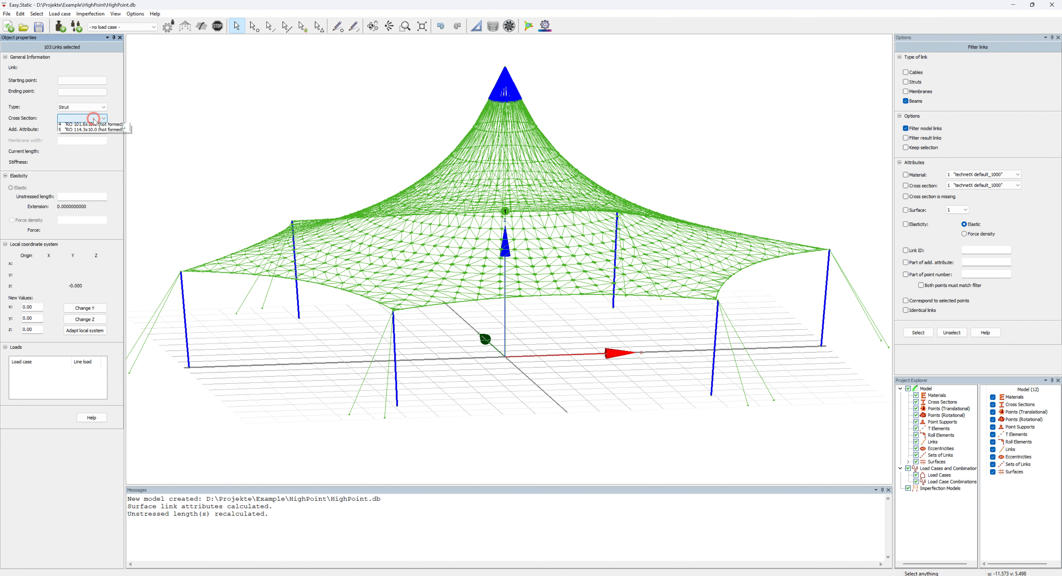
pyautogui.click(93, 125)
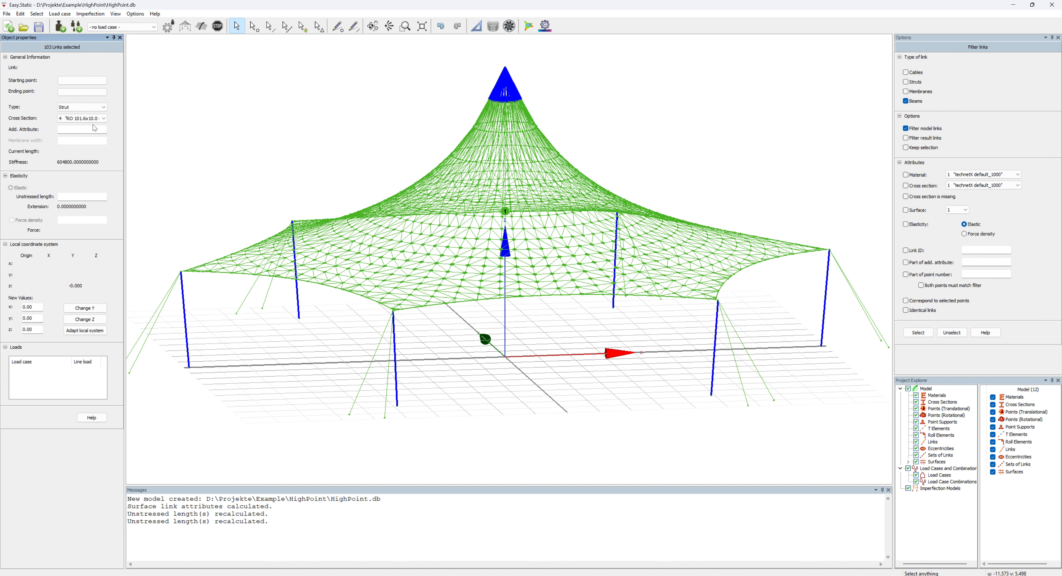
pyautogui.click(429, 72)
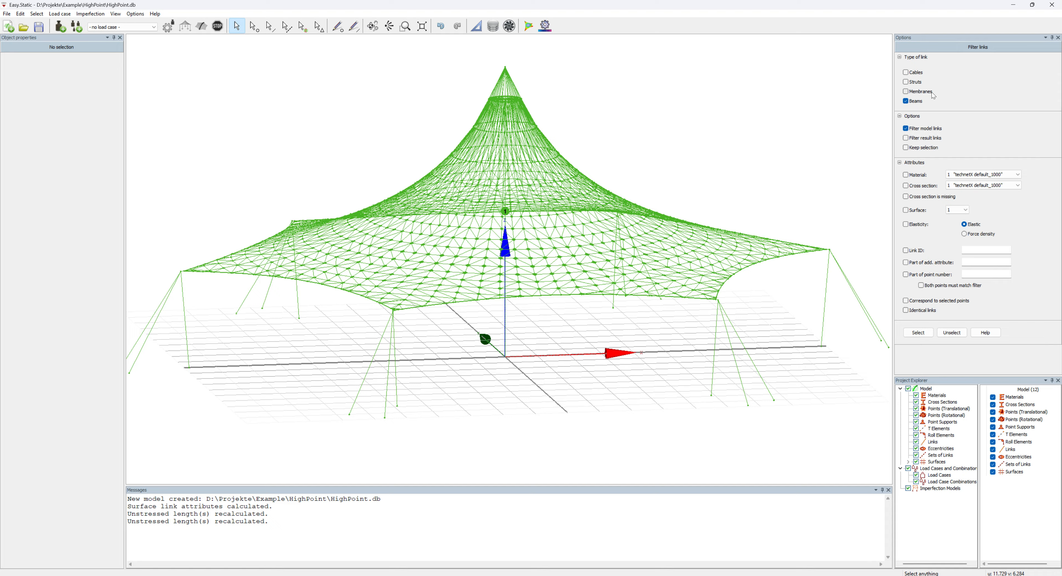
# Select all cable links with the link filter and assign them the cross section Redaelli OSS 12
pyautogui.click(905, 73)
pyautogui.click(905, 102)
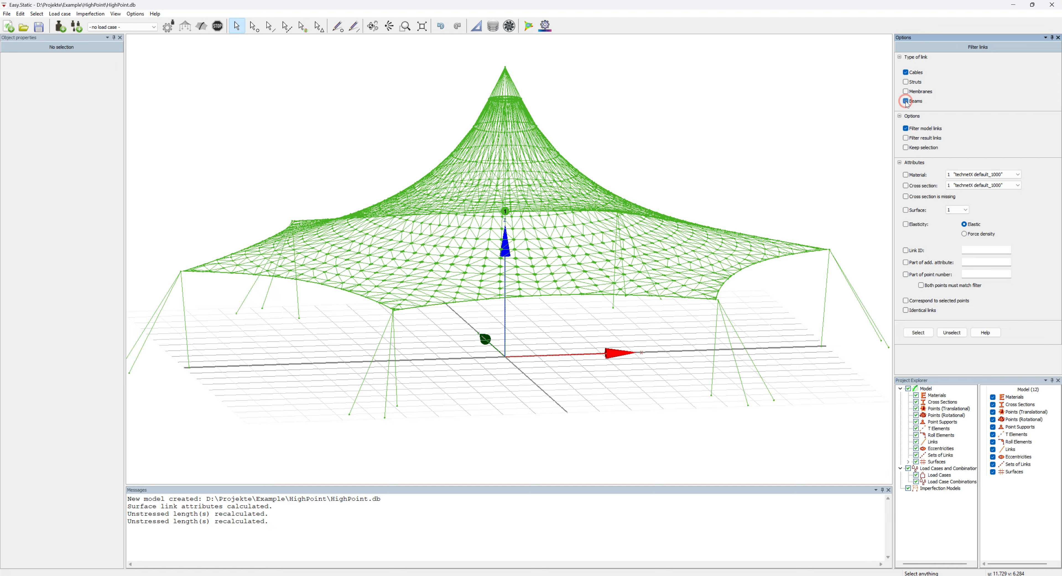
pyautogui.click(918, 332)
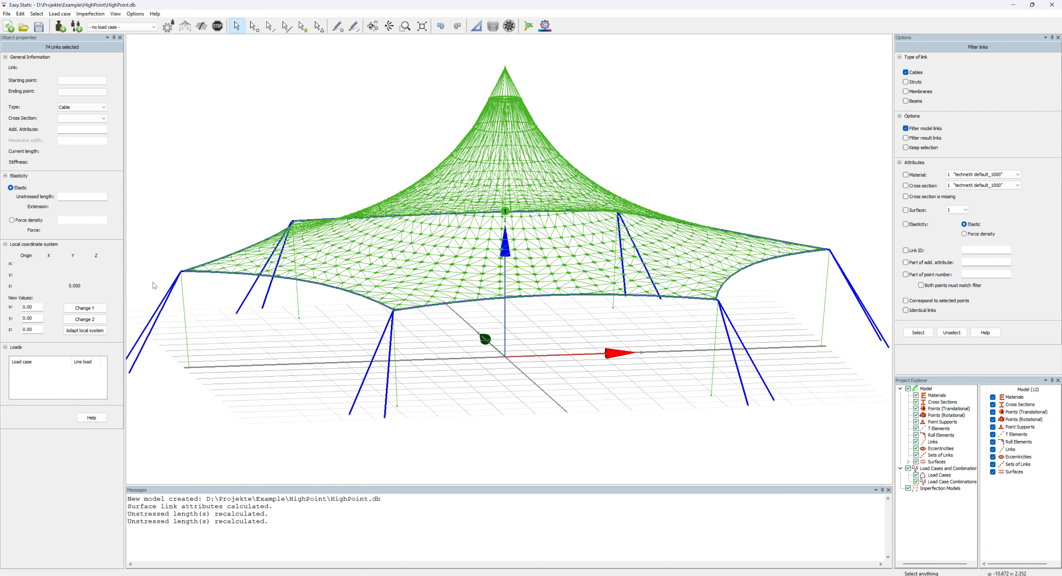
pyautogui.scroll(10, 179, 277)
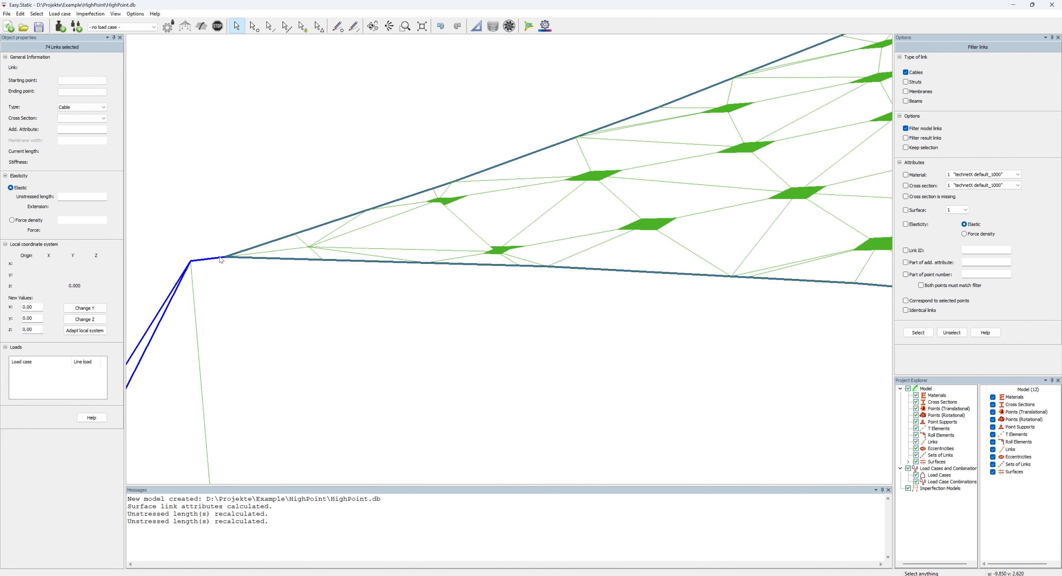
pyautogui.scroll(-10, 222, 266)
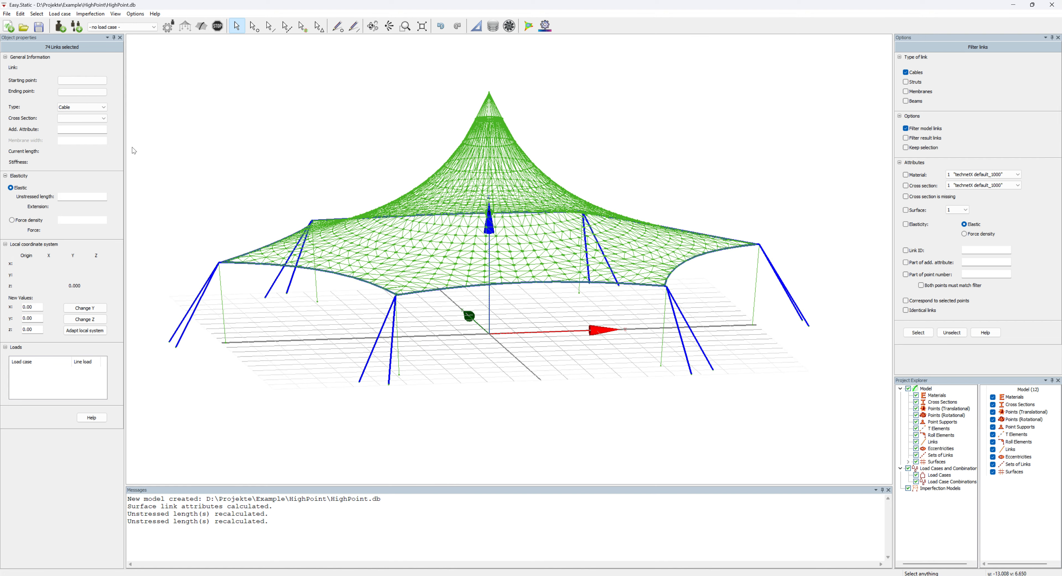
pyautogui.click(105, 118)
pyautogui.click(100, 125)
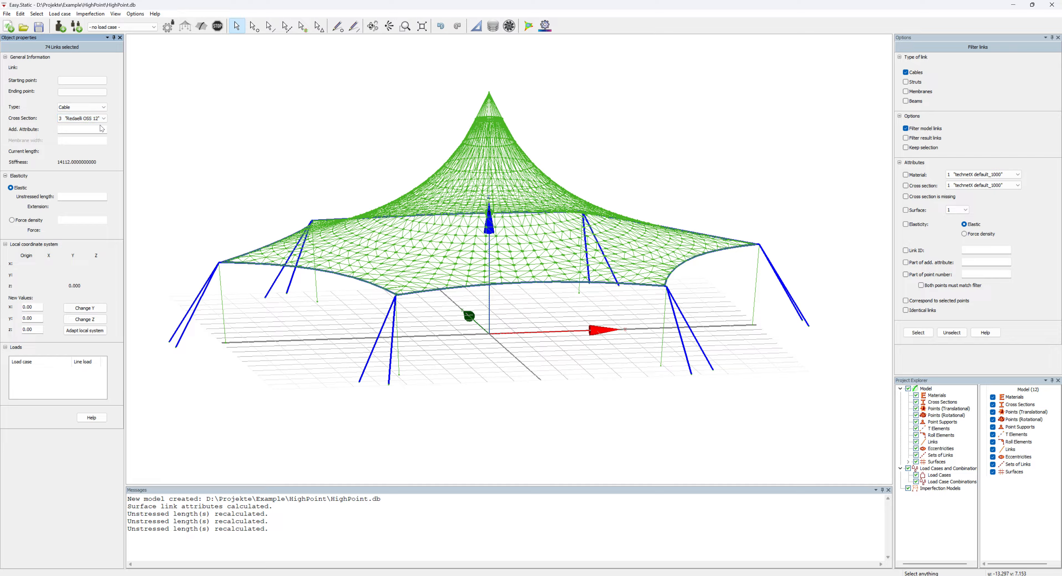
pyautogui.click(258, 127)
# Add the first load case in top view and name it LC1_Fofin
pyautogui.rightClick(258, 127)
pyautogui.click(273, 129)
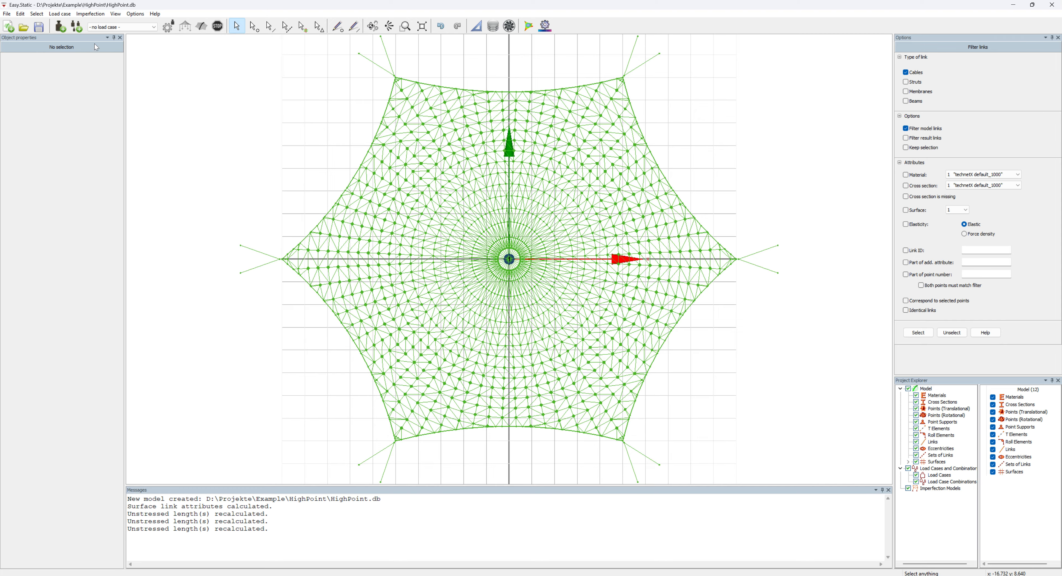
pyautogui.click(61, 27)
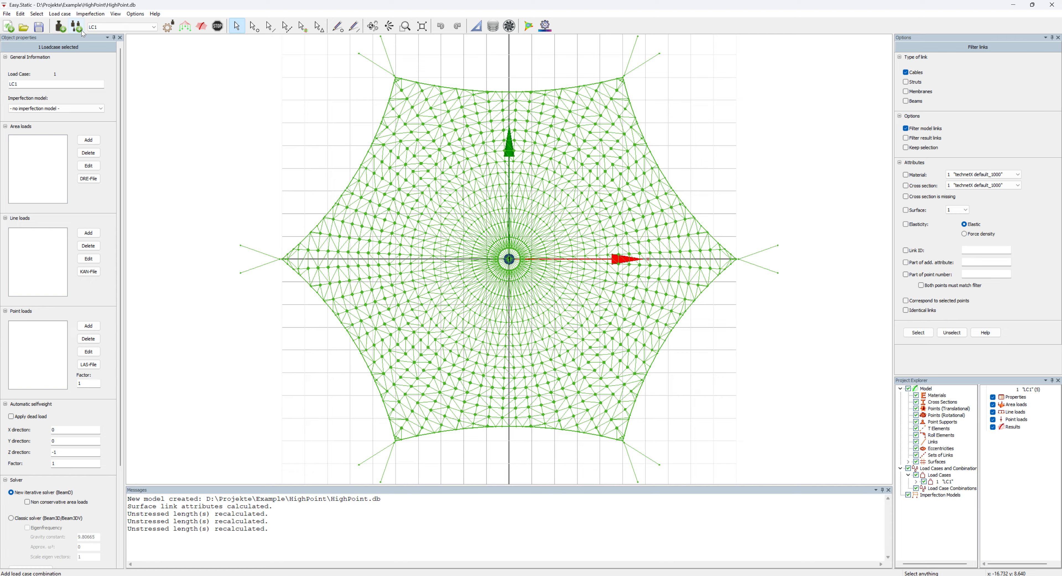
pyautogui.click(50, 83)
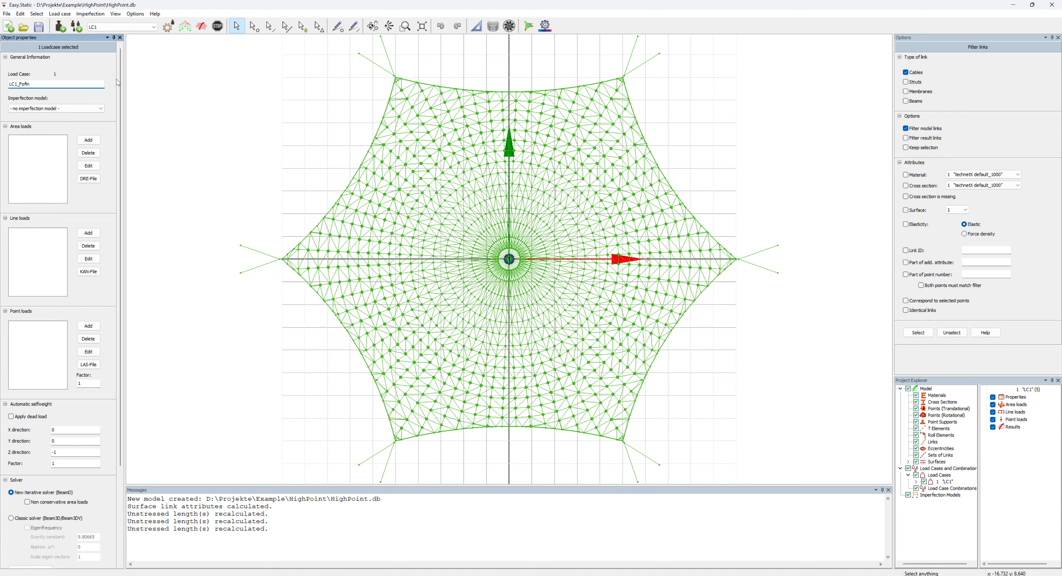
pyautogui.click(160, 85)
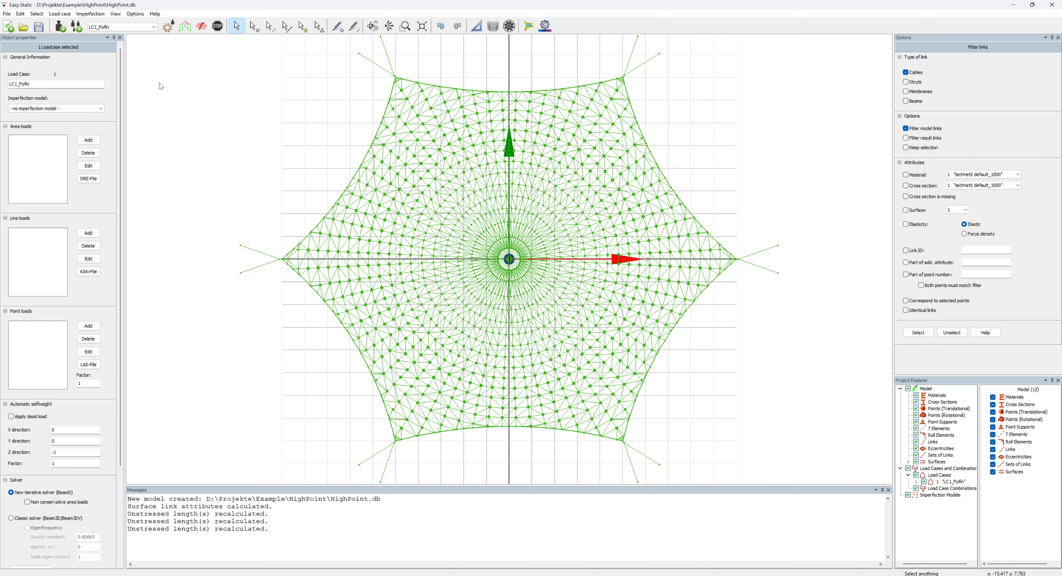
# Calculate the result of load case LC1_Fofin and compare it with the model at the membrane and a corner
pyautogui.click(201, 28)
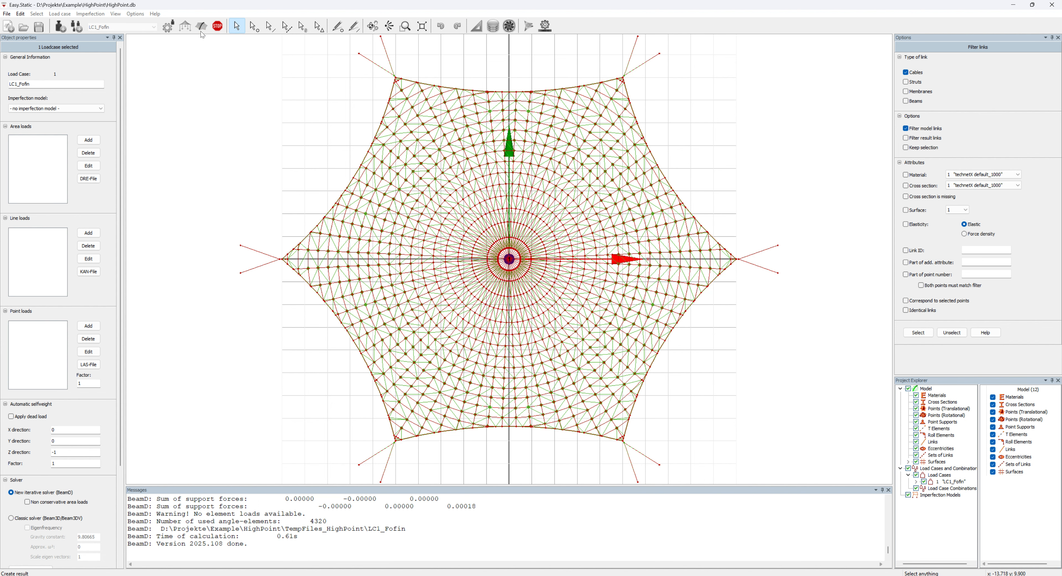
pyautogui.moveTo(259, 364); pyautogui.dragTo(252, 152, button='middle')
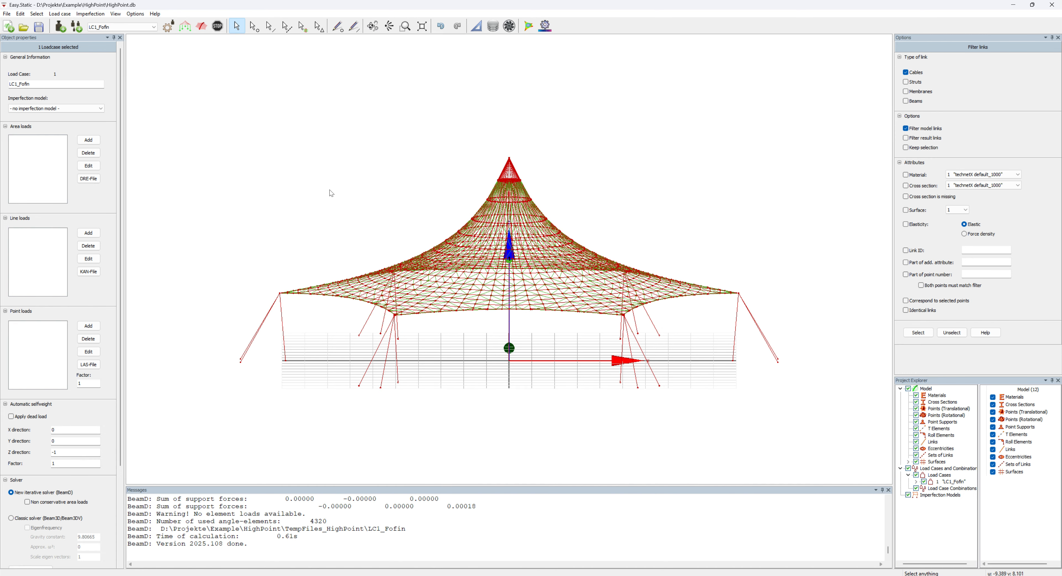
pyautogui.scroll(6, 433, 214)
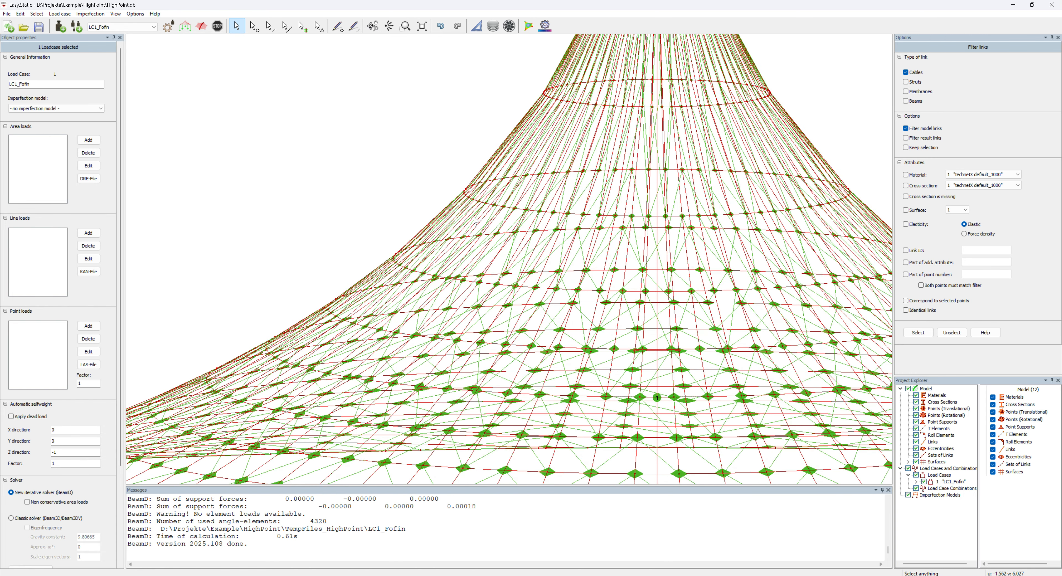
pyautogui.scroll(-6, 473, 217)
pyautogui.scroll(9, 236, 312)
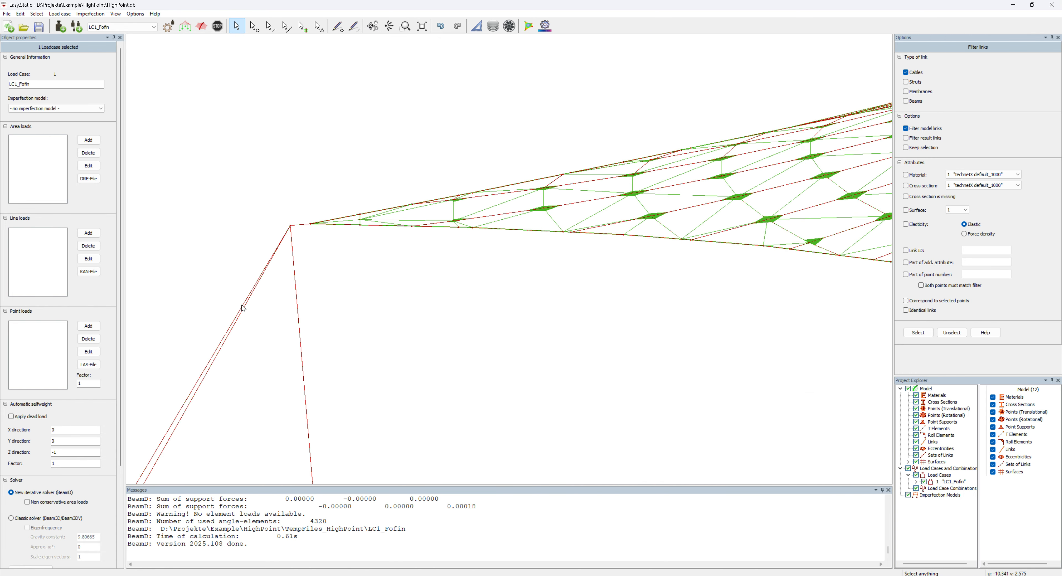
pyautogui.scroll(-9, 243, 308)
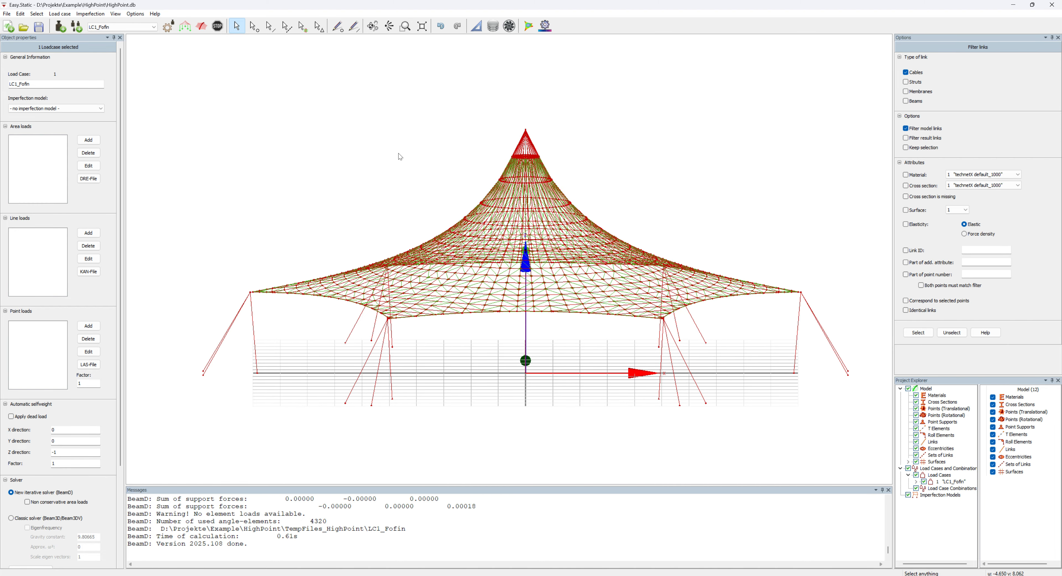
# Add a second load case named LC2_Selfweight with the automatic dead load applied
pyautogui.click(62, 28)
pyautogui.click(36, 84)
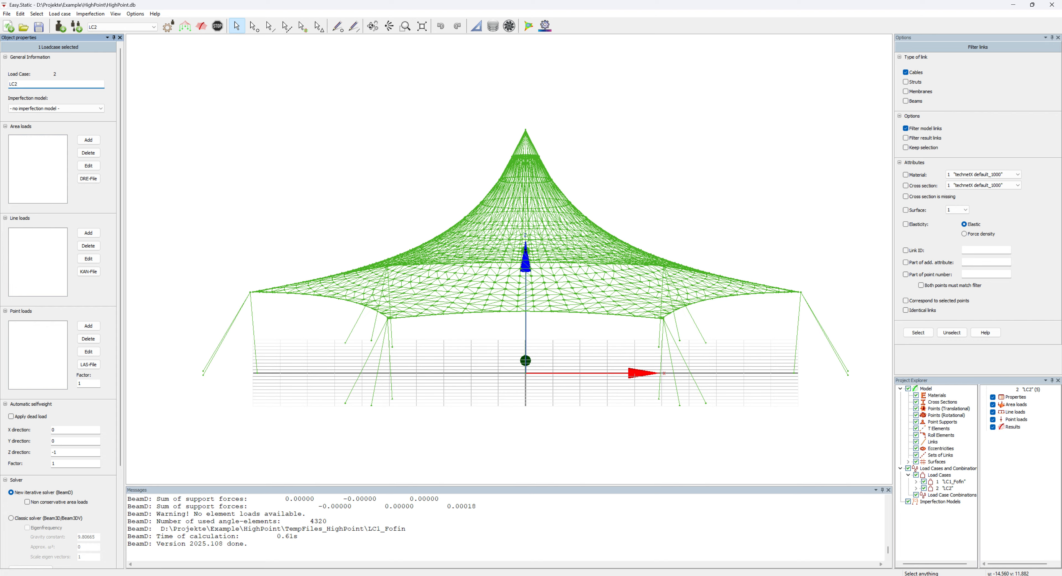
pyautogui.write('_Selfweight')
pyautogui.press('Return')
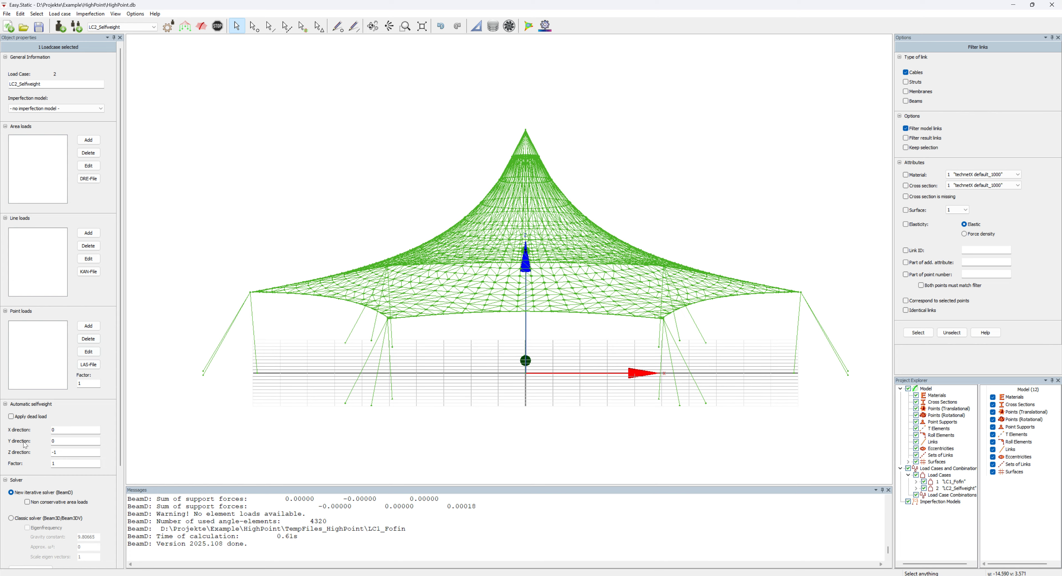
pyautogui.click(11, 416)
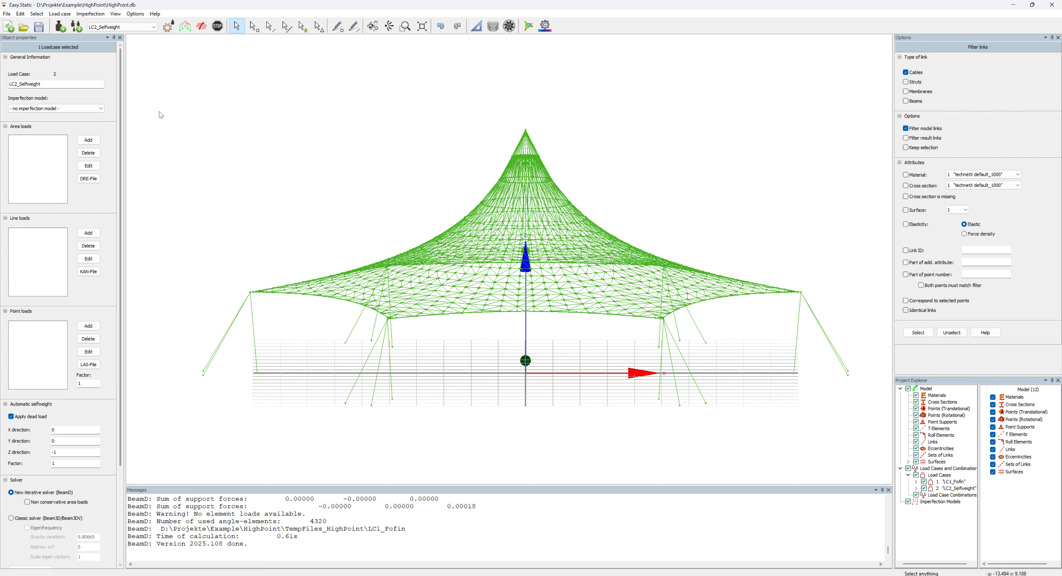
# Calculate the result of load case LC2_Selfweight and open the result analysis
pyautogui.click(200, 27)
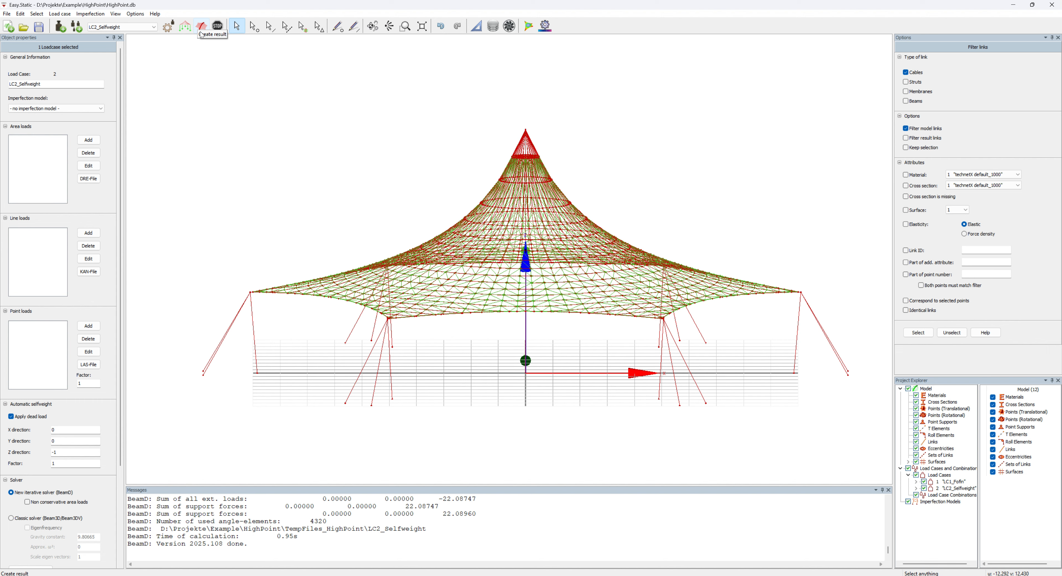
pyautogui.click(528, 27)
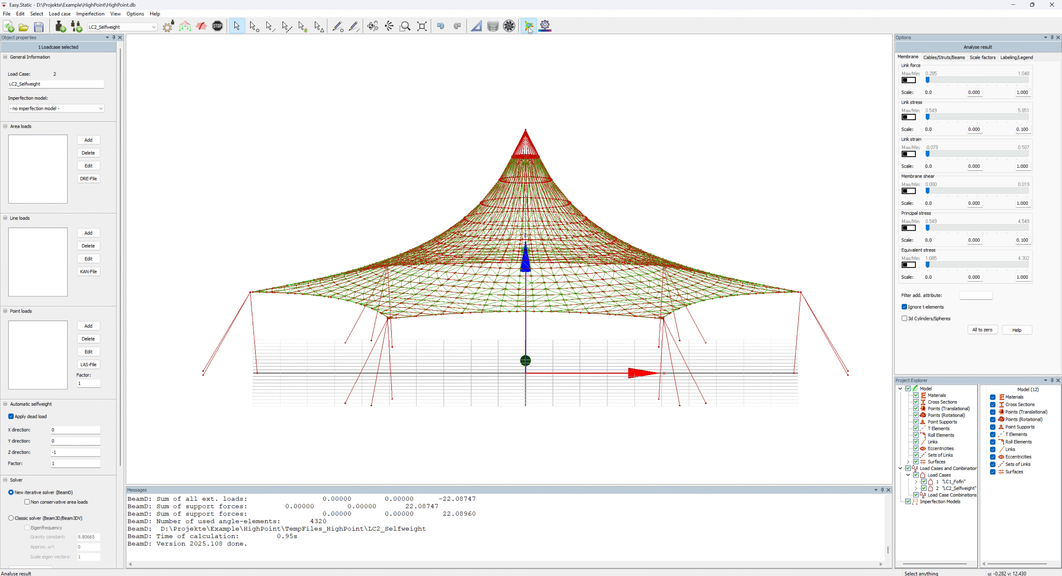
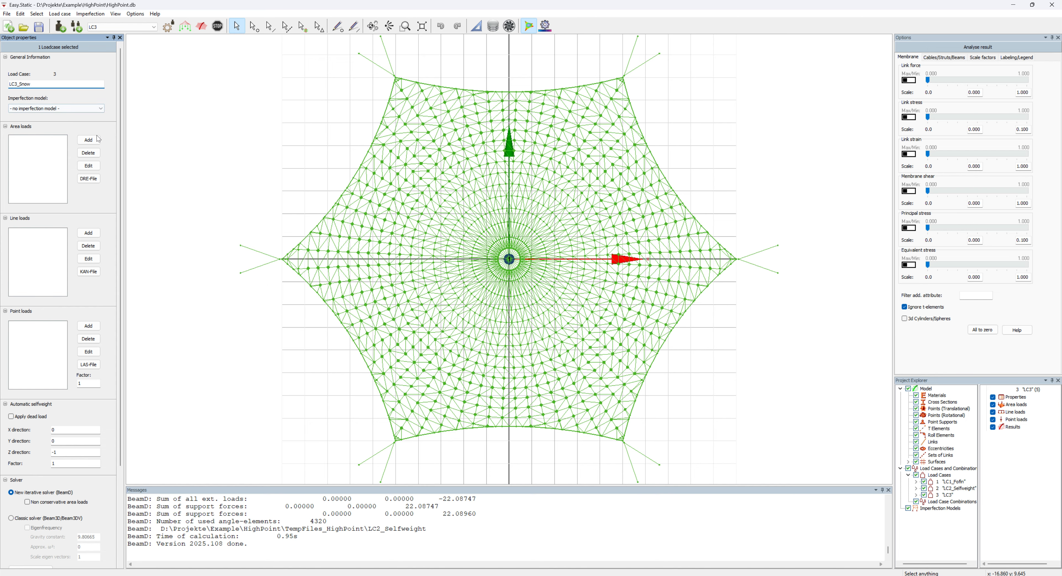
# Add an area load of type Snow with the value 0.5 to load case LC3_Snow
pyautogui.click(89, 140)
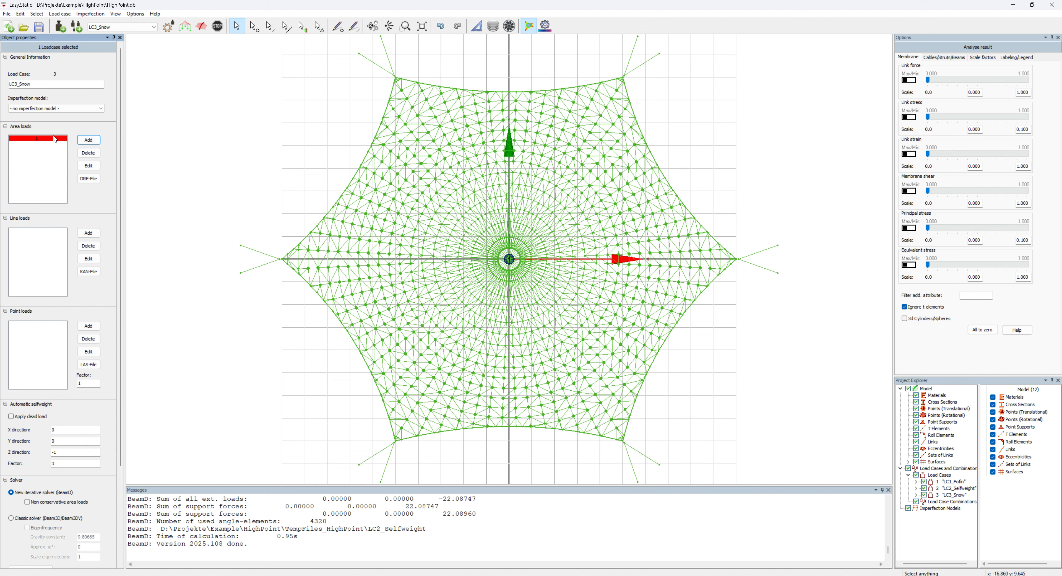
pyautogui.click(53, 135)
pyautogui.click(88, 166)
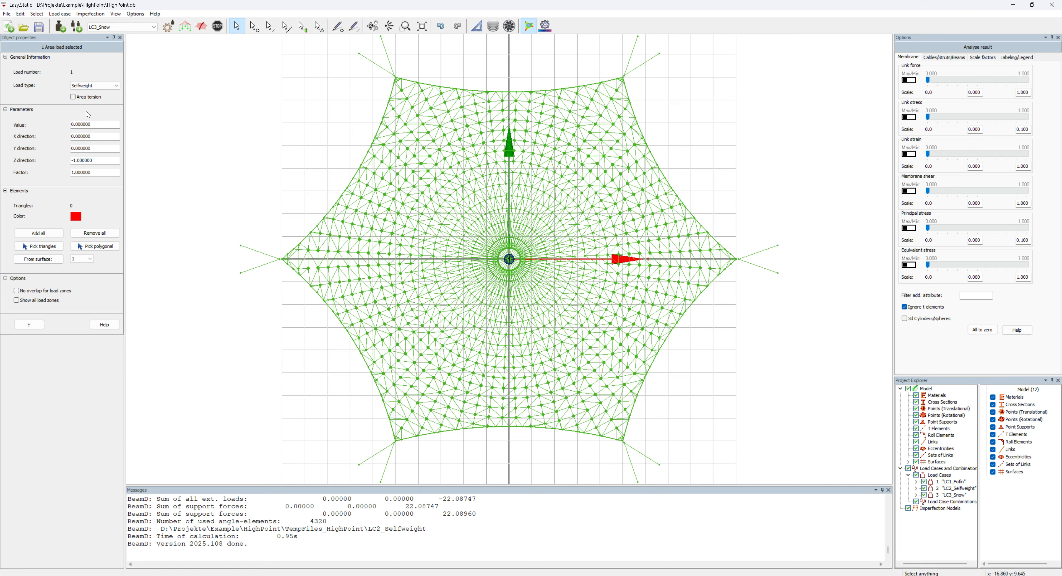
pyautogui.click(86, 86)
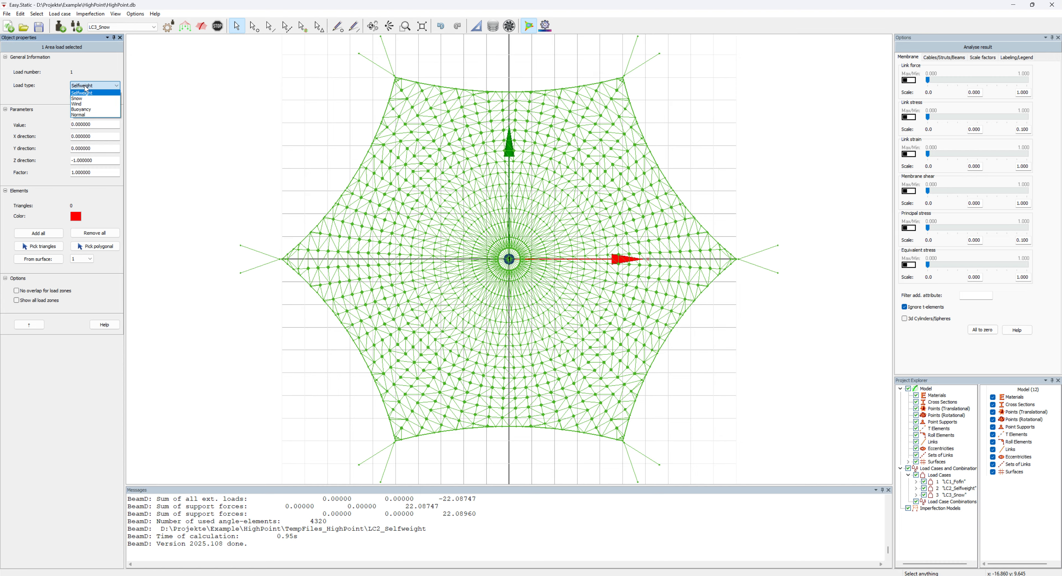
pyautogui.click(81, 98)
pyautogui.moveTo(94, 124); pyautogui.dragTo(83, 124)
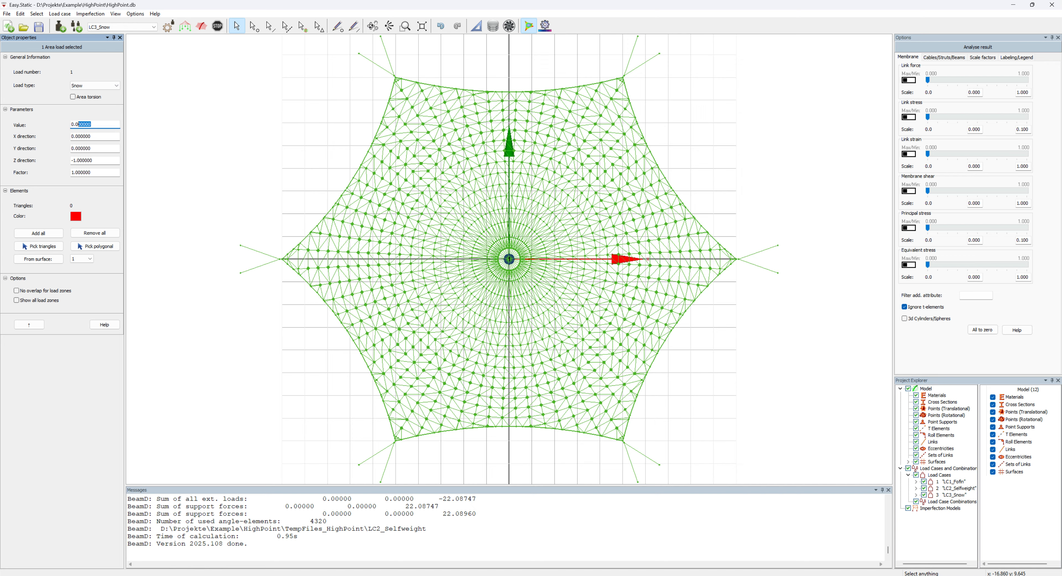
pyautogui.write('5')
pyautogui.press('Return')
# Apply the snow load to all membrane triangles and calculate the result of load case LC3_Snow
pyautogui.click(46, 235)
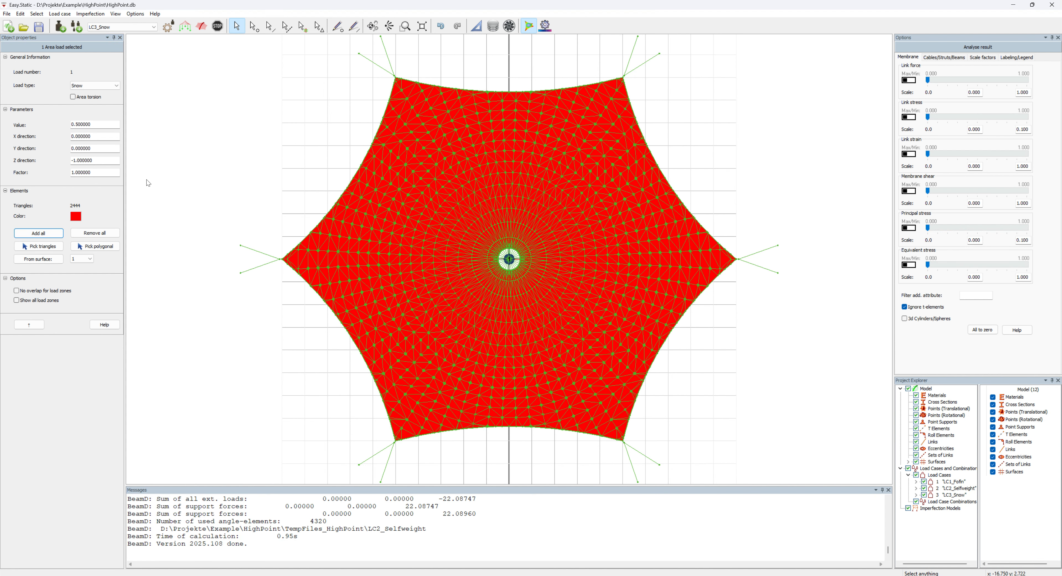
pyautogui.click(201, 27)
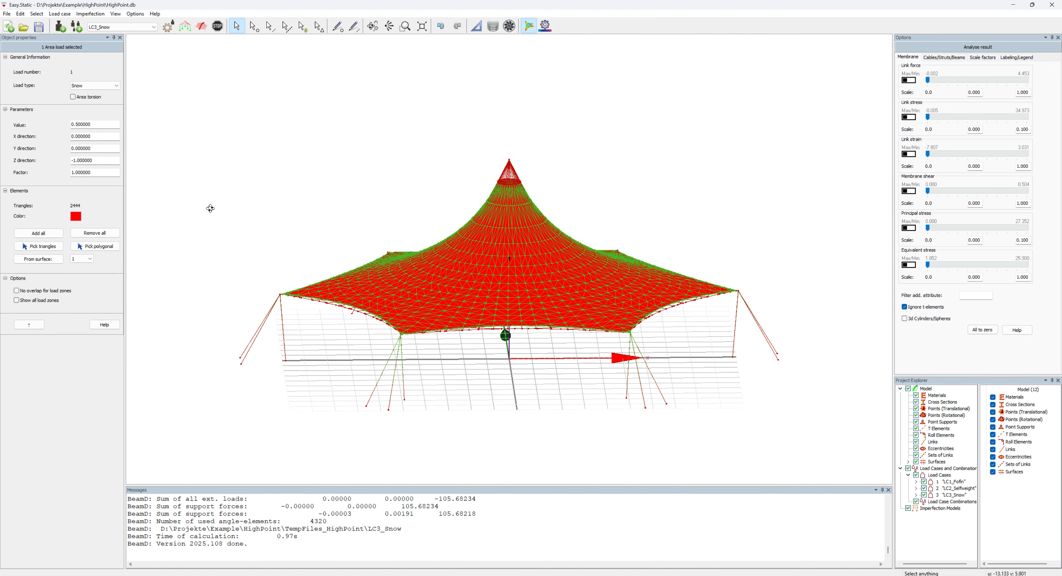
# Examine the deformed tent shape under the snow load from the side, close up at the corners and in perspective
pyautogui.click(309, 211)
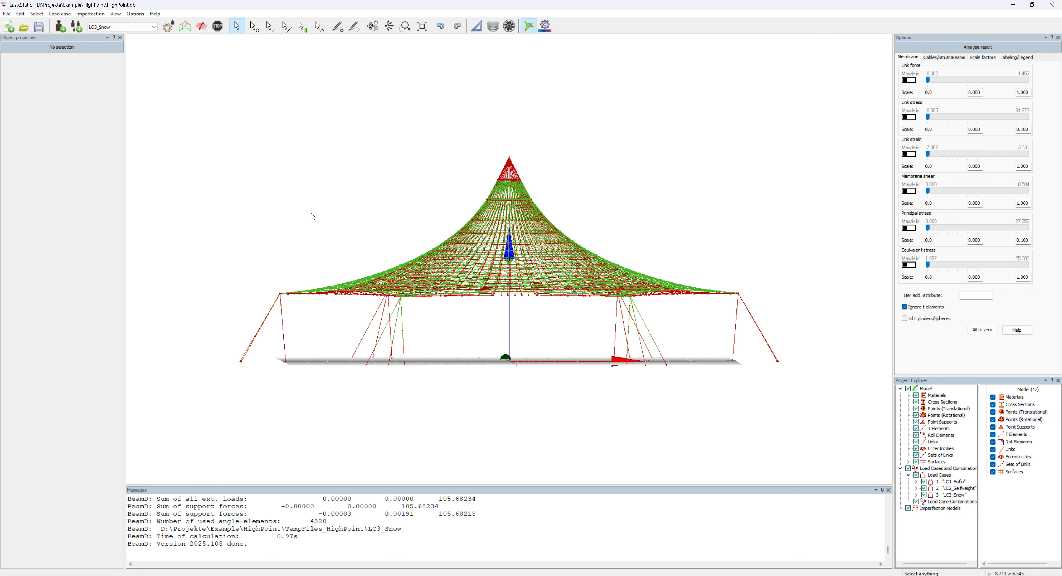
pyautogui.scroll(5, 374, 288)
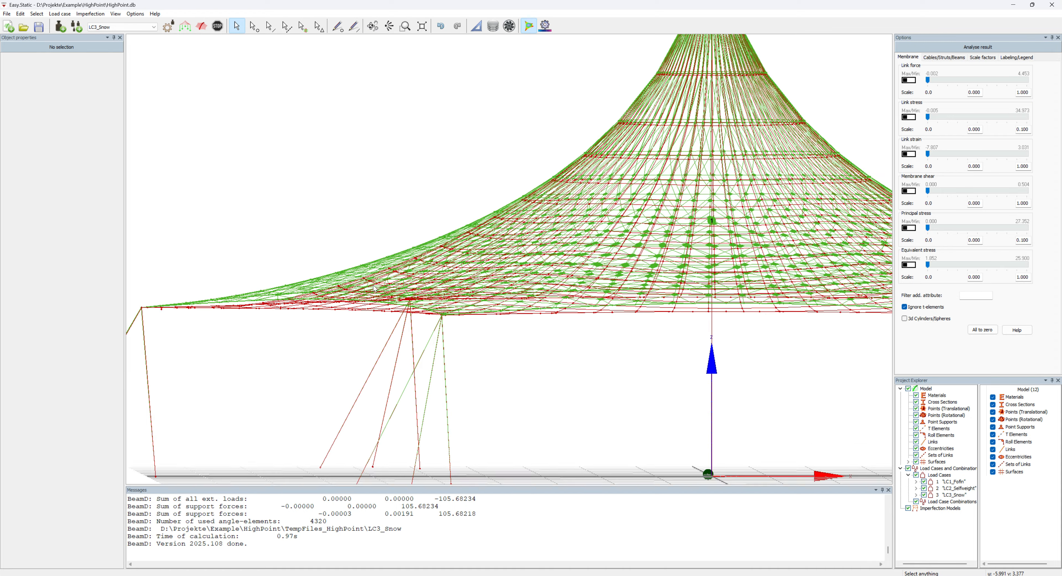
pyautogui.scroll(3, 374, 289)
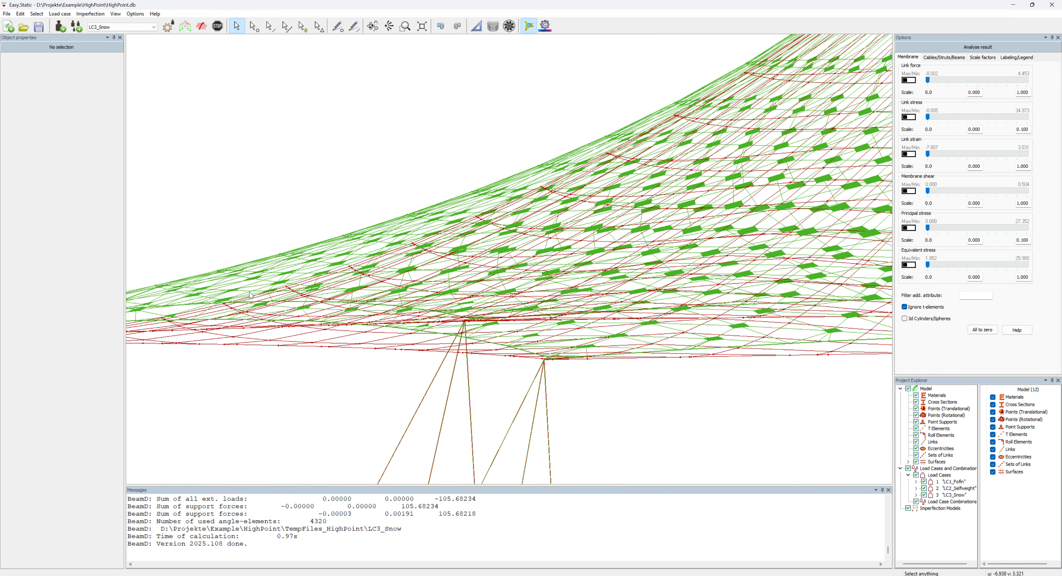
pyautogui.scroll(-10, 409, 239)
pyautogui.moveTo(618, 172); pyautogui.dragTo(647, 202, button='middle')
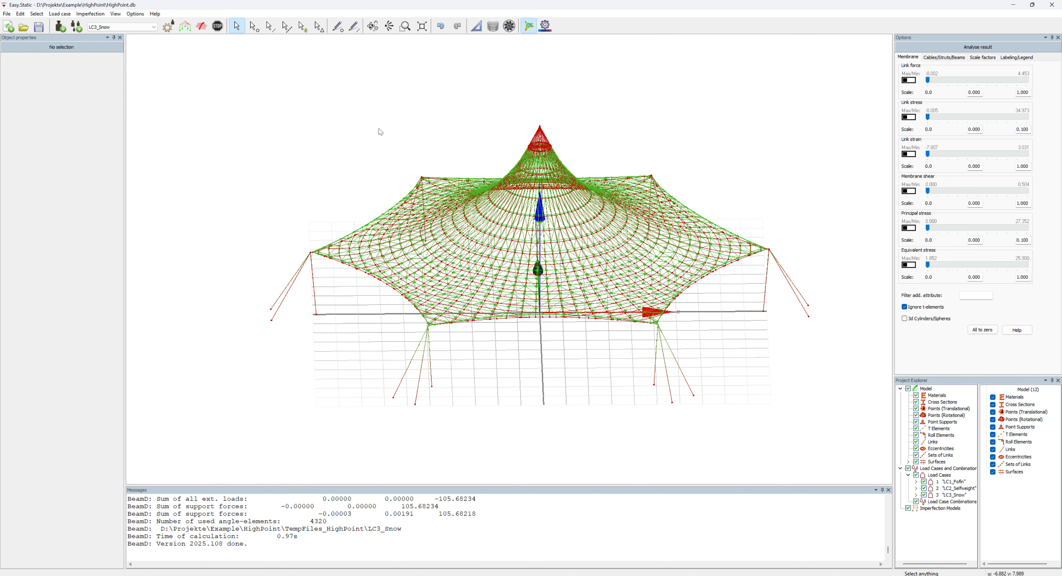
# Show the model in top view and add a fourth load case named LC4_Wind
pyautogui.rightClick(372, 124)
pyautogui.click(389, 133)
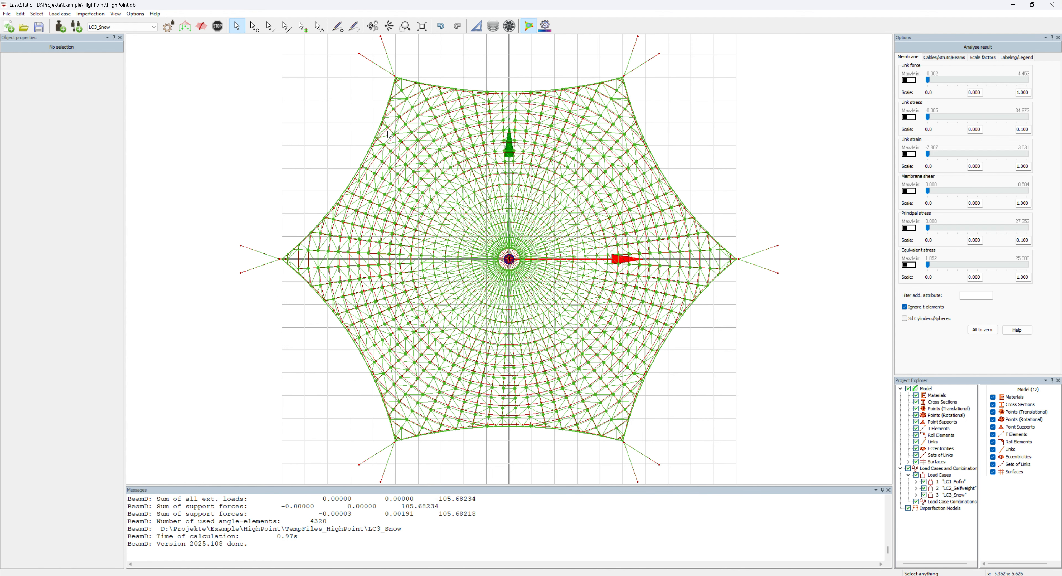
pyautogui.click(60, 26)
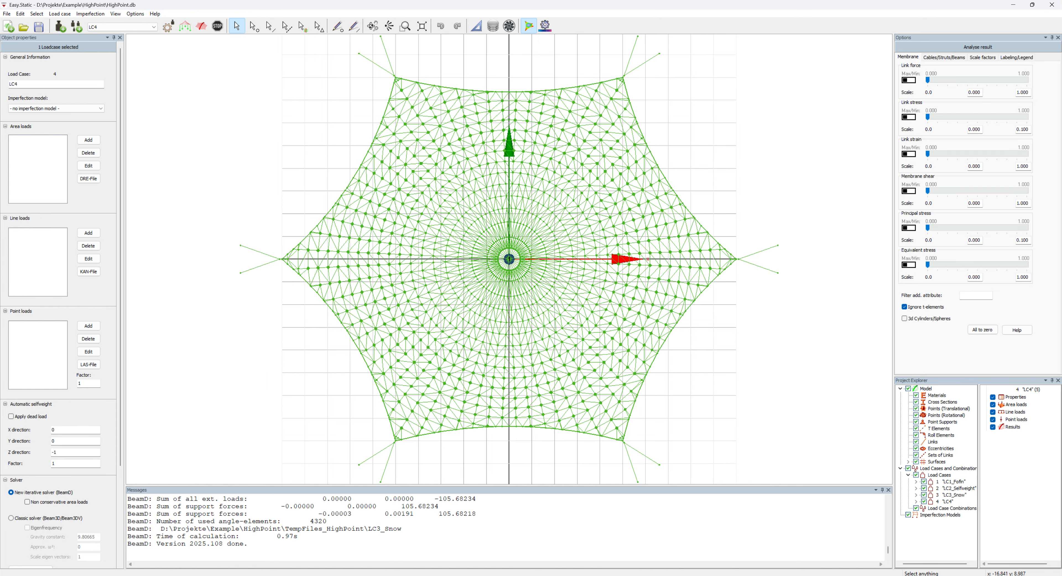
pyautogui.click(17, 84)
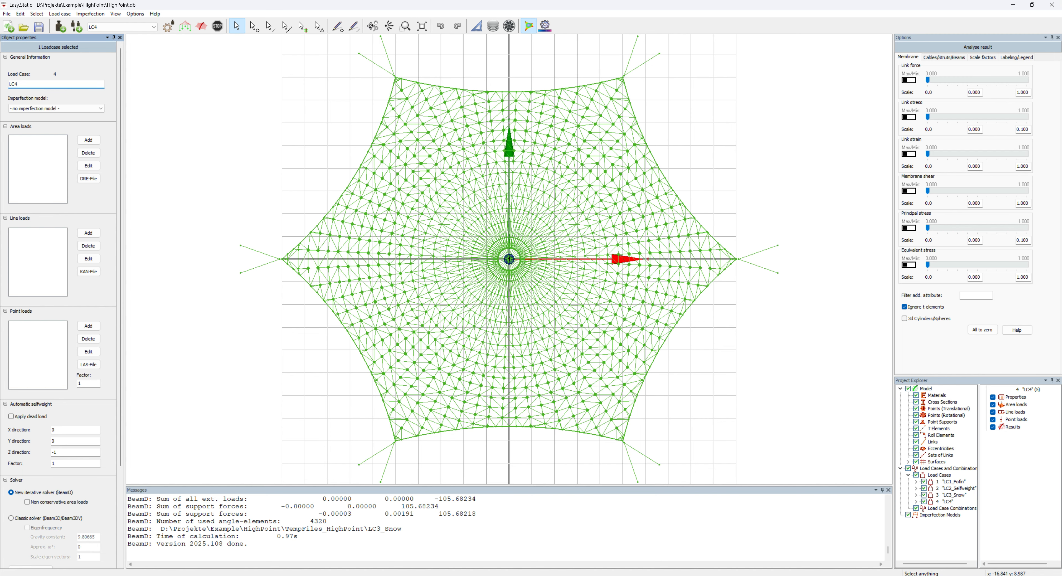
pyautogui.write('_Wind')
pyautogui.press('Return')
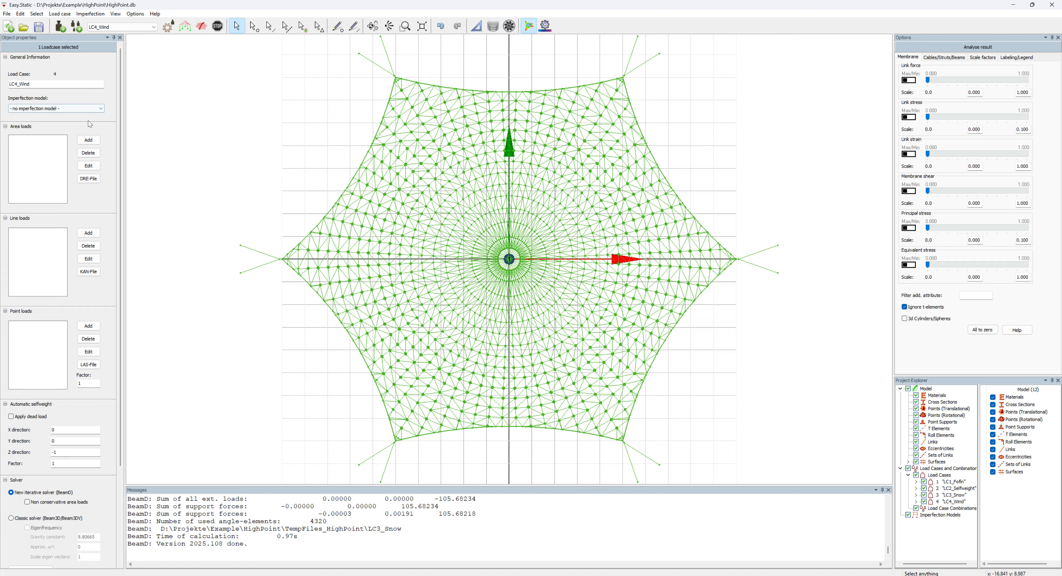
# Add an area load to LC4_Wind, assign it all triangles of surface 1 and set its load type to Wind
pyautogui.click(88, 141)
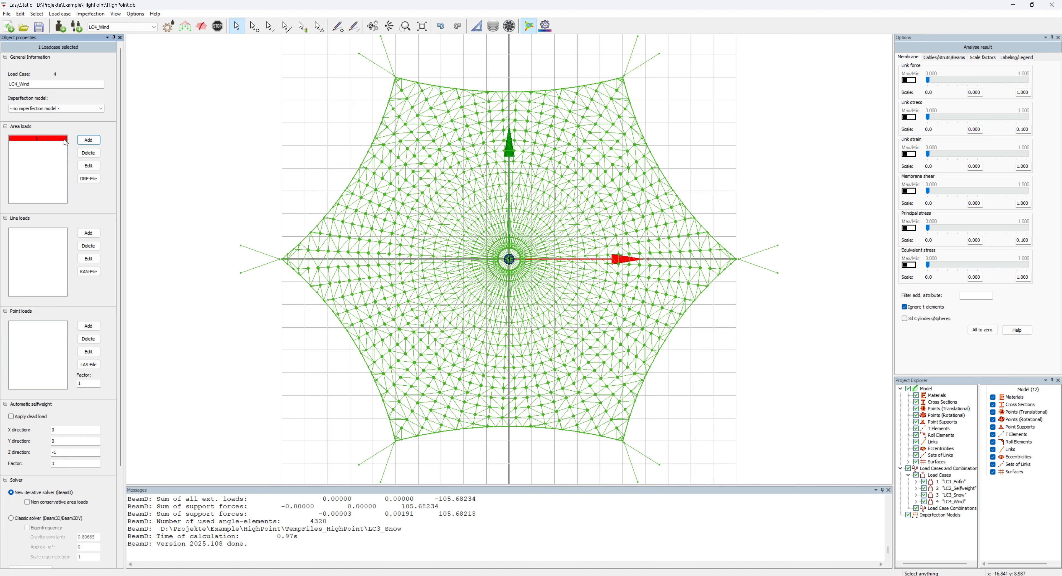
pyautogui.click(66, 141)
pyautogui.click(88, 166)
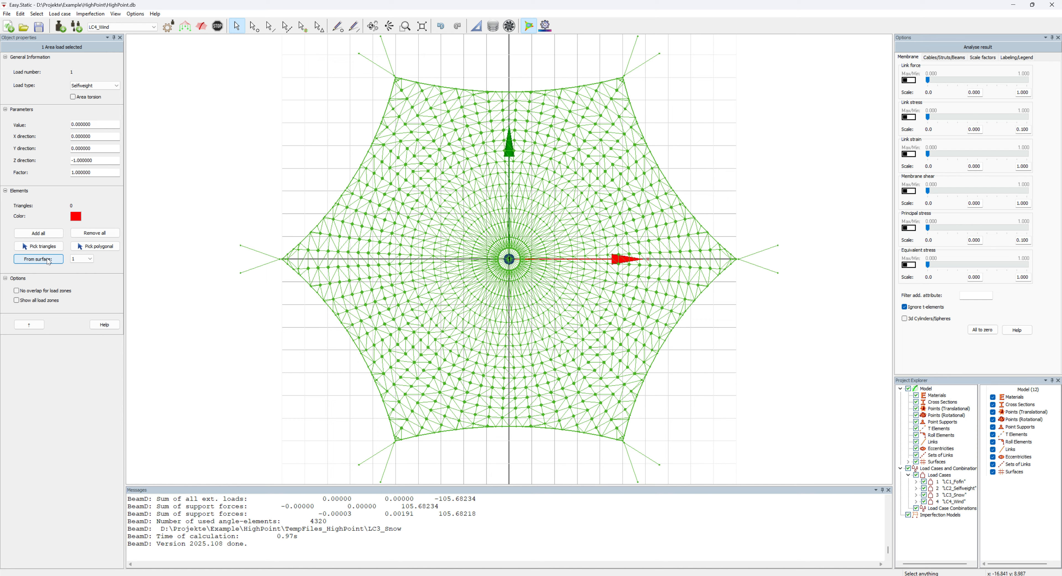
pyautogui.click(38, 259)
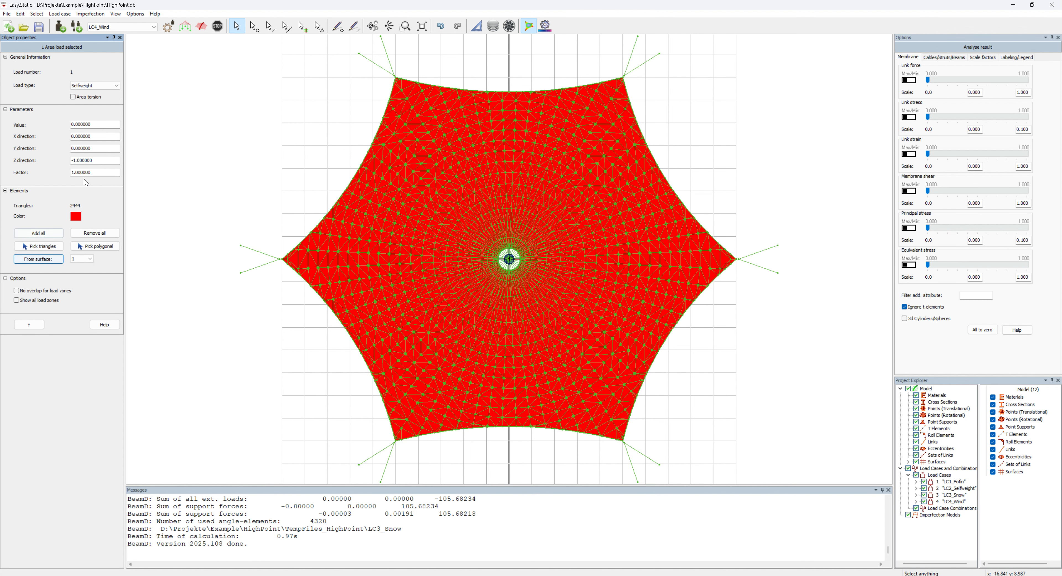
pyautogui.click(115, 86)
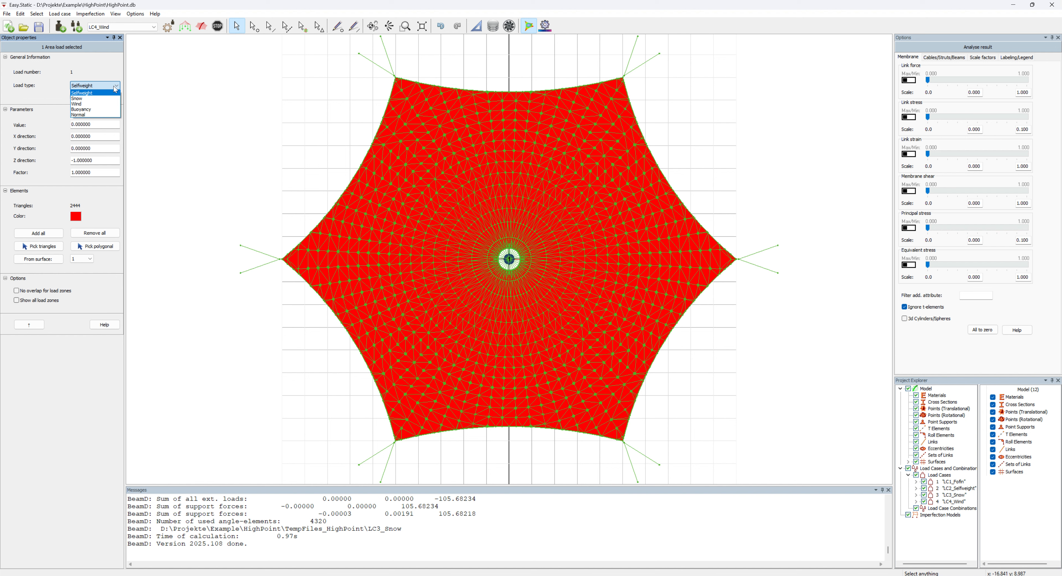
pyautogui.click(78, 103)
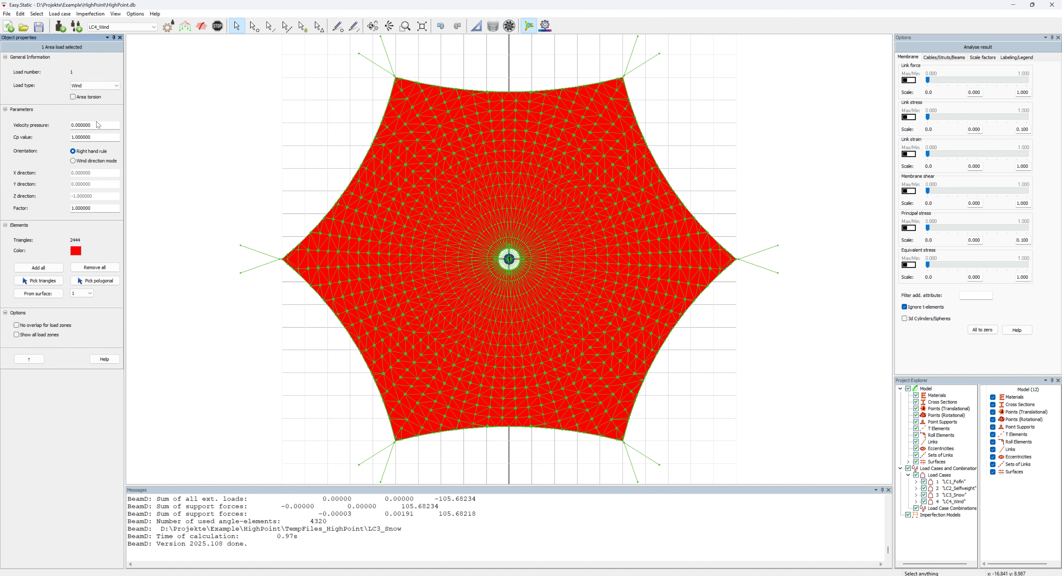
# Give the first wind load velocity pressure 0.55 and Cp value -1.4, and enable no overlap and display of all load zones
pyautogui.moveTo(99, 125); pyautogui.dragTo(79, 125)
pyautogui.write('55')
pyautogui.press('Tab')
pyautogui.write('-1.4')
pyautogui.press('Return')
pyautogui.click(17, 325)
pyautogui.click(17, 335)
pyautogui.click(29, 360)
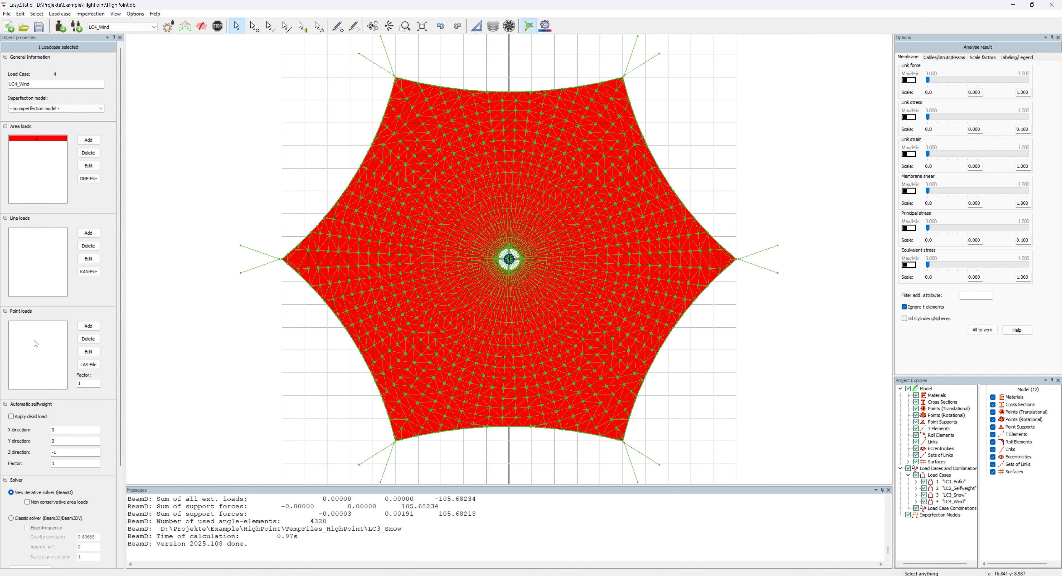
# Add a second area load of type Wind to LC4_Wind with velocity pressure 0.55 and Cp value -0.6
pyautogui.click(84, 141)
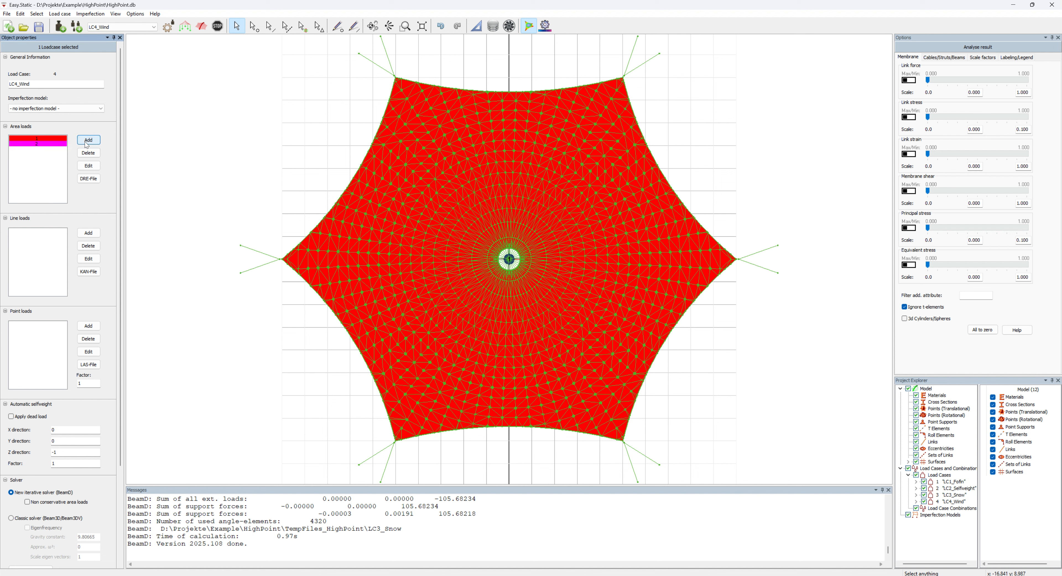
pyautogui.click(92, 165)
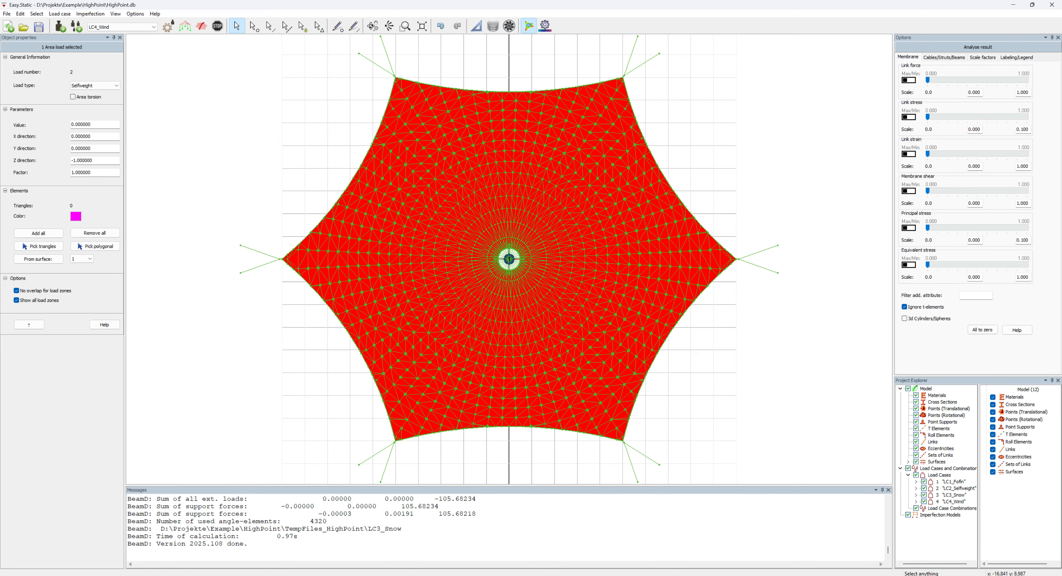
pyautogui.click(101, 87)
pyautogui.click(97, 103)
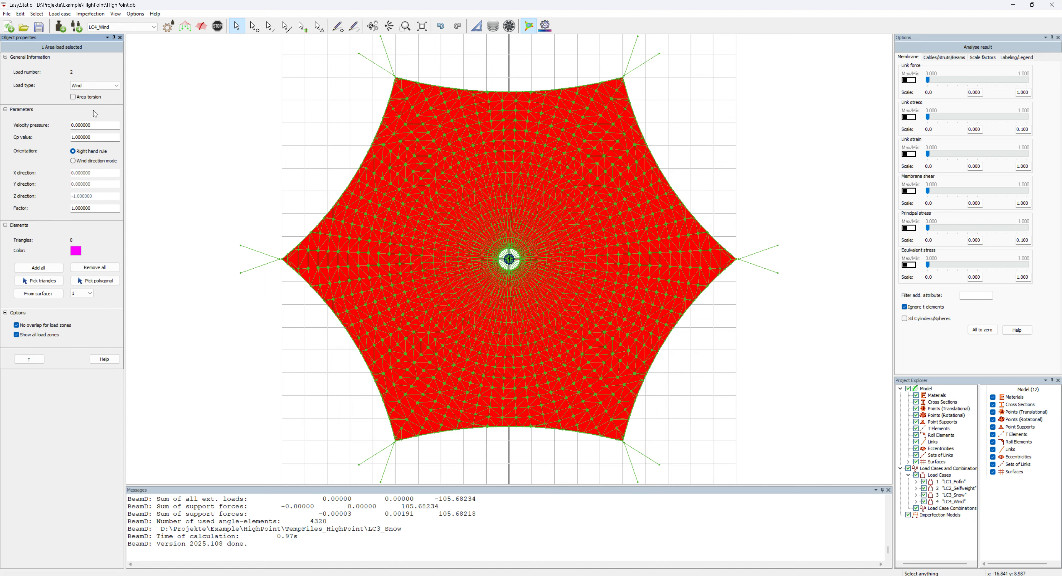
pyautogui.moveTo(91, 125); pyautogui.dragTo(72, 125)
pyautogui.write('0.55')
pyautogui.press('Tab')
pyautogui.hotkey('shift', 'Home')
pyautogui.write('-')
pyautogui.press('Return')
# Assign the second wind load to the triangles inside a polygon enclosing the membrane from about x = -8 to its far +X corner
pyautogui.click(94, 281)
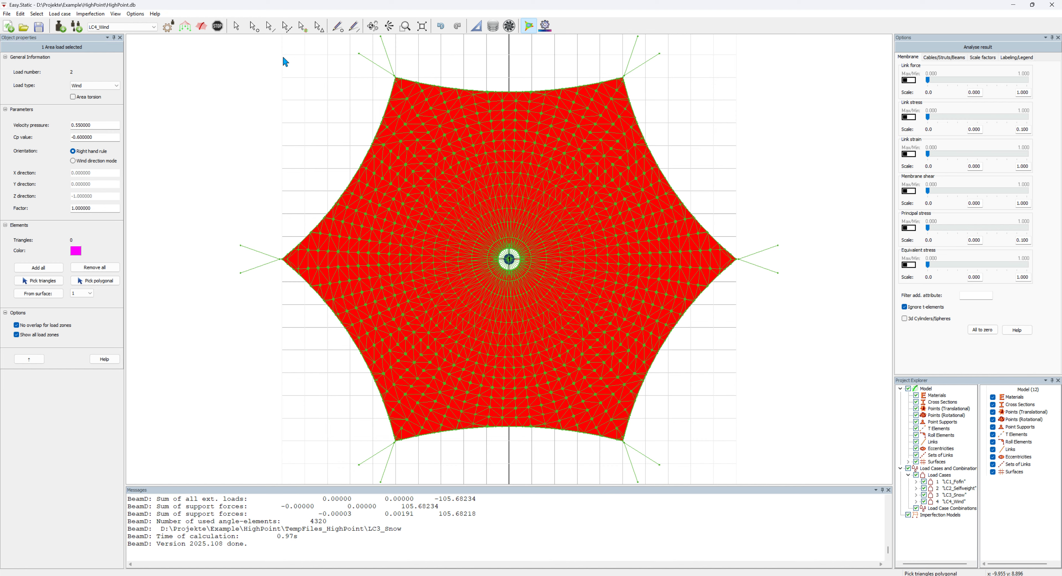
pyautogui.click(327, 55)
pyautogui.click(328, 462)
pyautogui.click(668, 463)
pyautogui.click(771, 260)
pyautogui.click(638, 55)
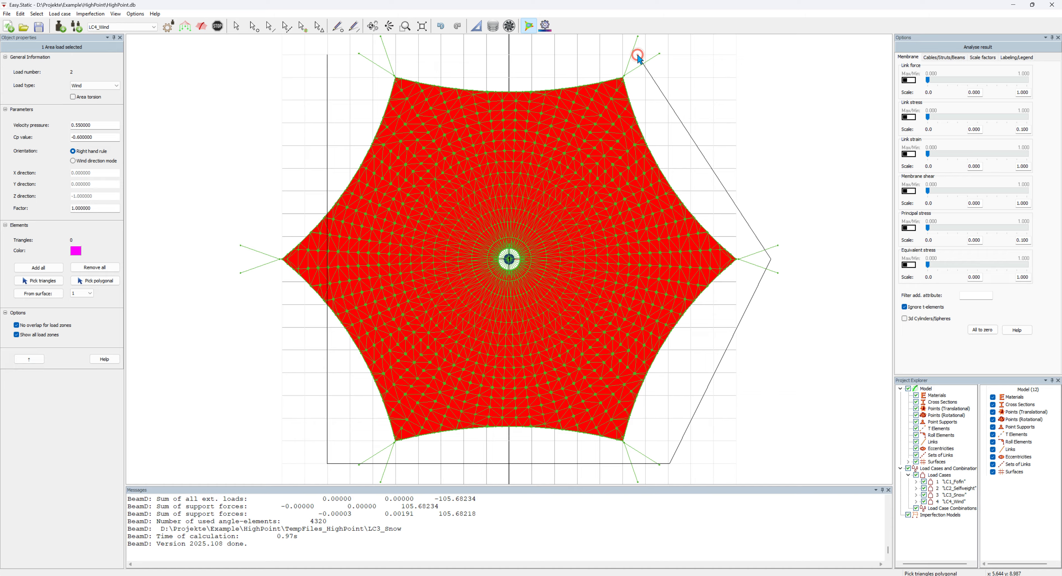
pyautogui.click(331, 56)
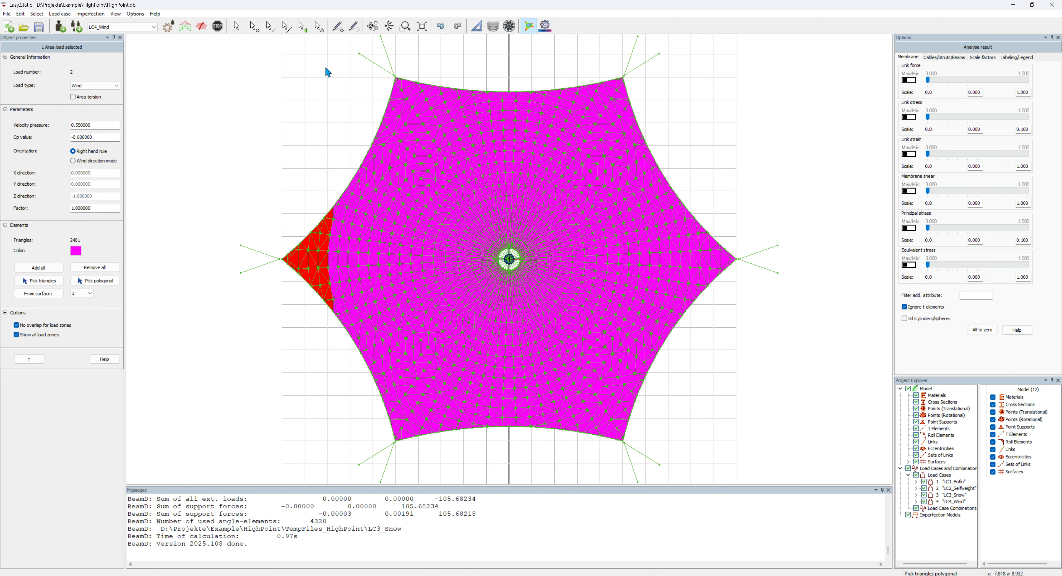
pyautogui.click(16, 335)
pyautogui.click(16, 335)
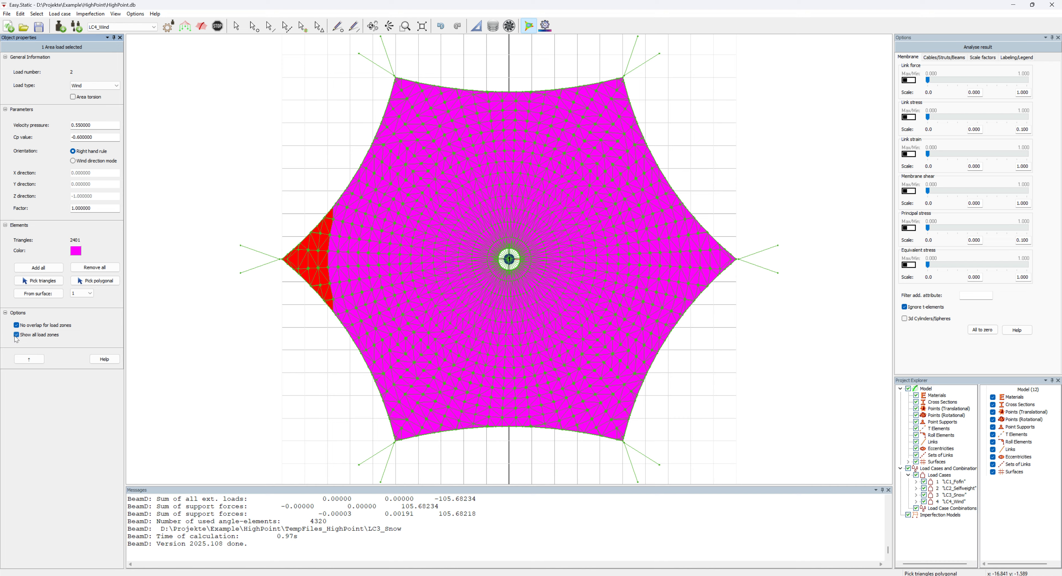
pyautogui.click(29, 358)
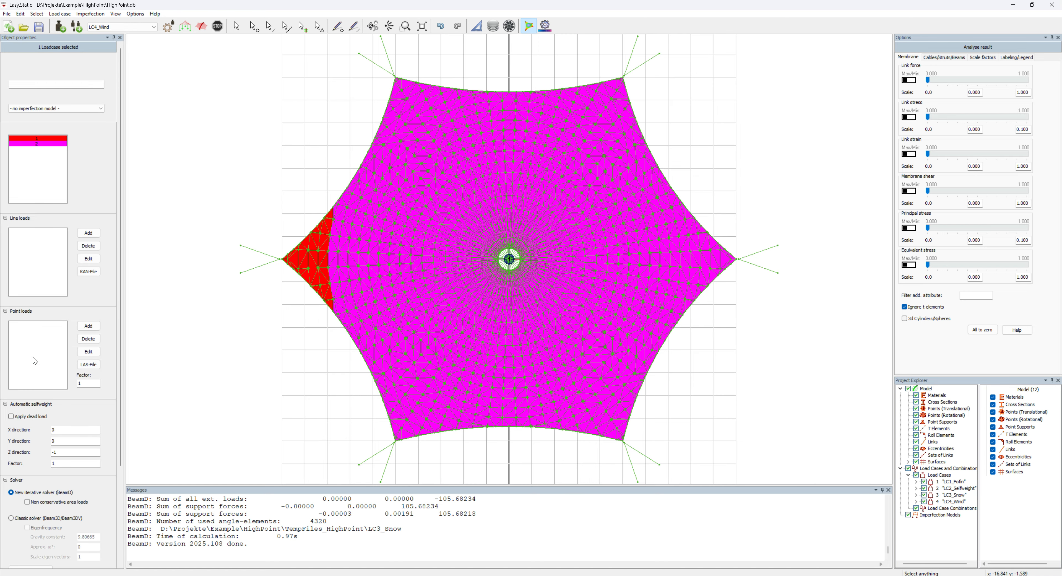
# Add a third area load of type Wind to LC4_Wind with velocity pressure 0.55 and Cp value 0.4
pyautogui.click(90, 140)
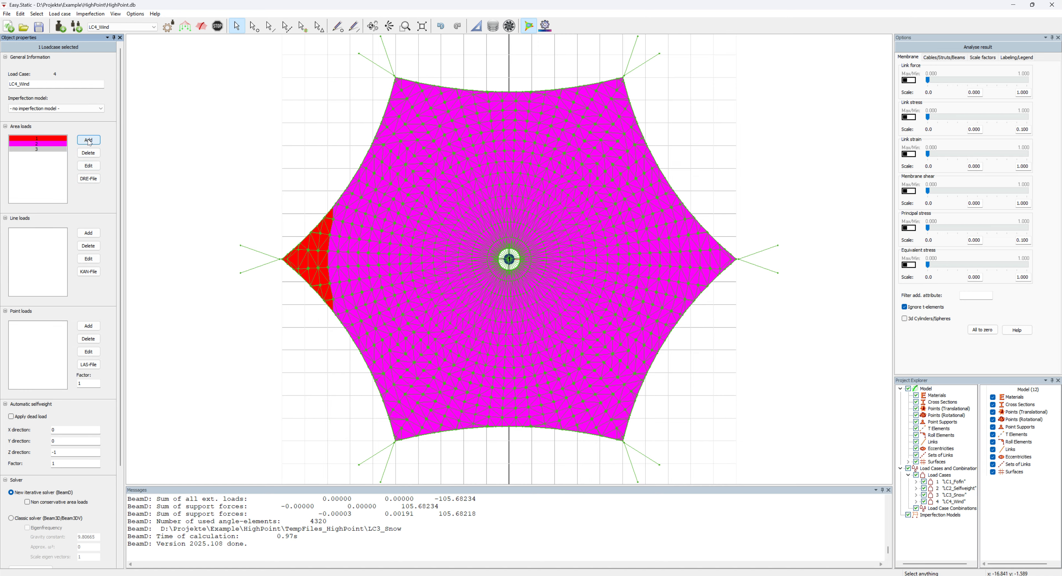
pyautogui.click(57, 151)
pyautogui.click(87, 166)
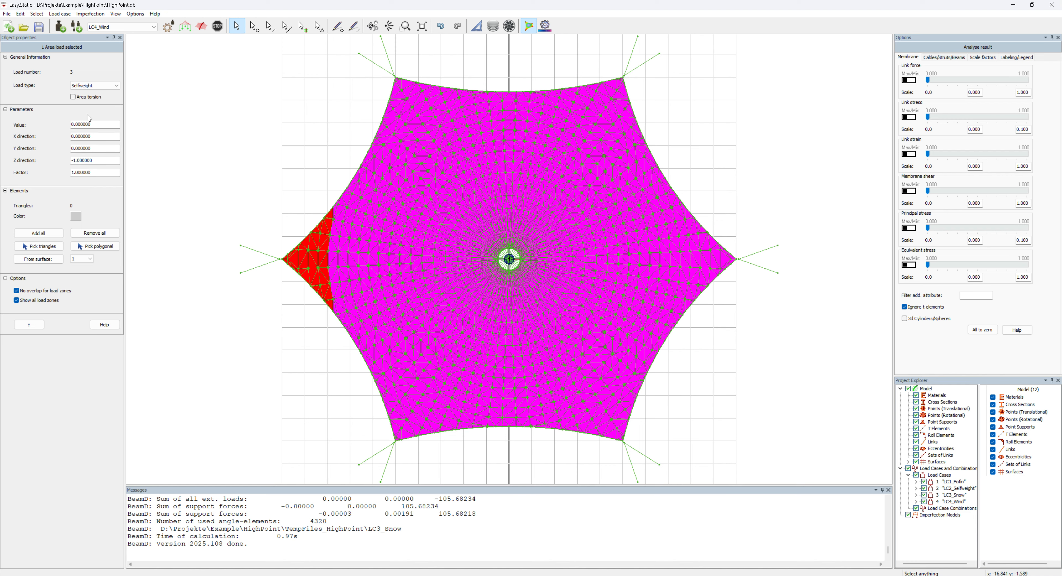
pyautogui.click(91, 86)
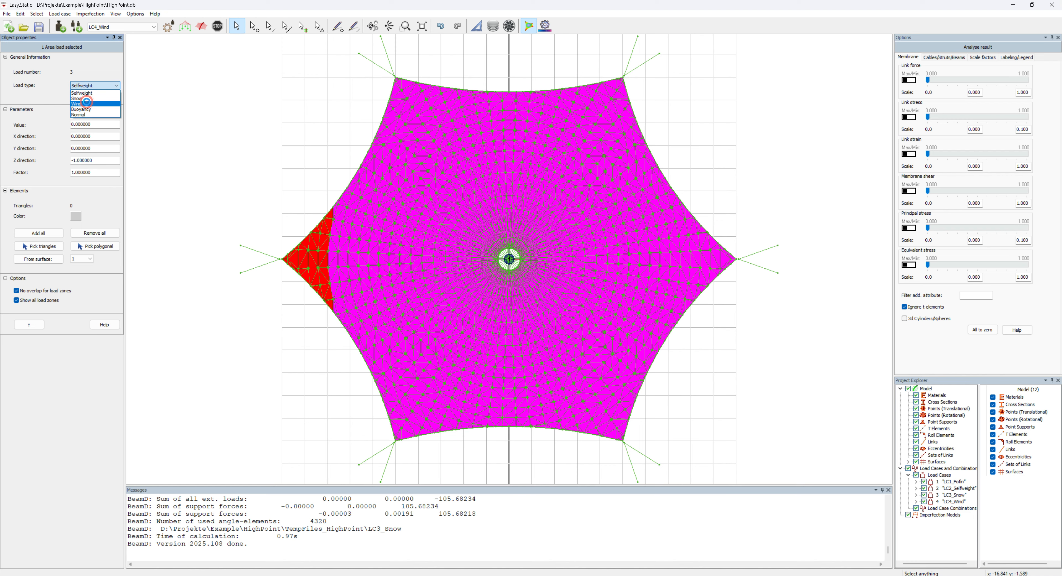
pyautogui.click(88, 103)
pyautogui.doubleClick(92, 124)
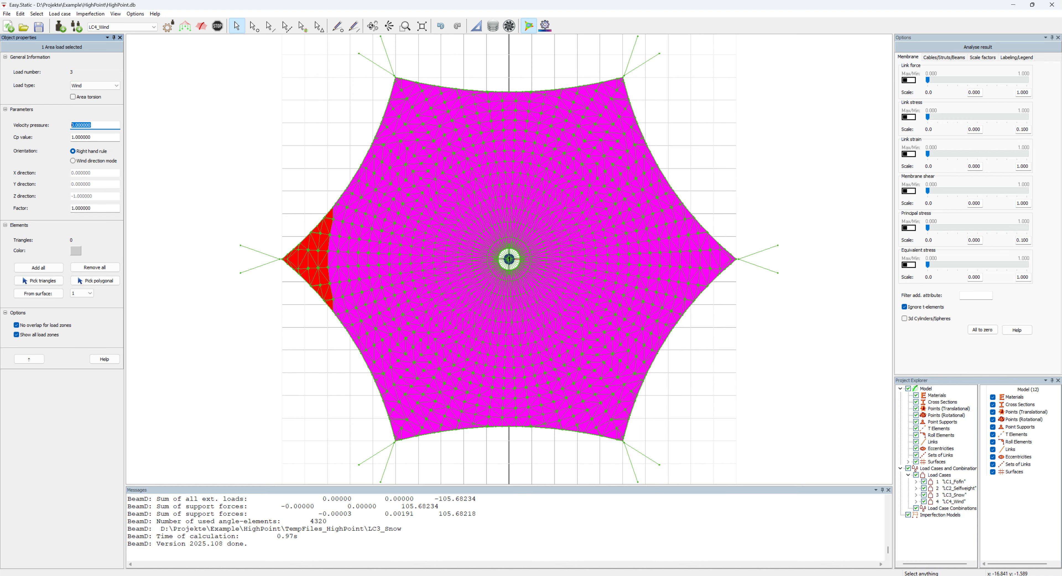
pyautogui.write('0.55')
pyautogui.press('Tab')
pyautogui.moveTo(99, 138); pyautogui.dragTo(55, 141)
pyautogui.write('0.4')
pyautogui.press('Return')
# Assign the third wind load to the triangles inside a polygon enclosing the membrane from about x = -2 to its far +X corner
pyautogui.click(101, 283)
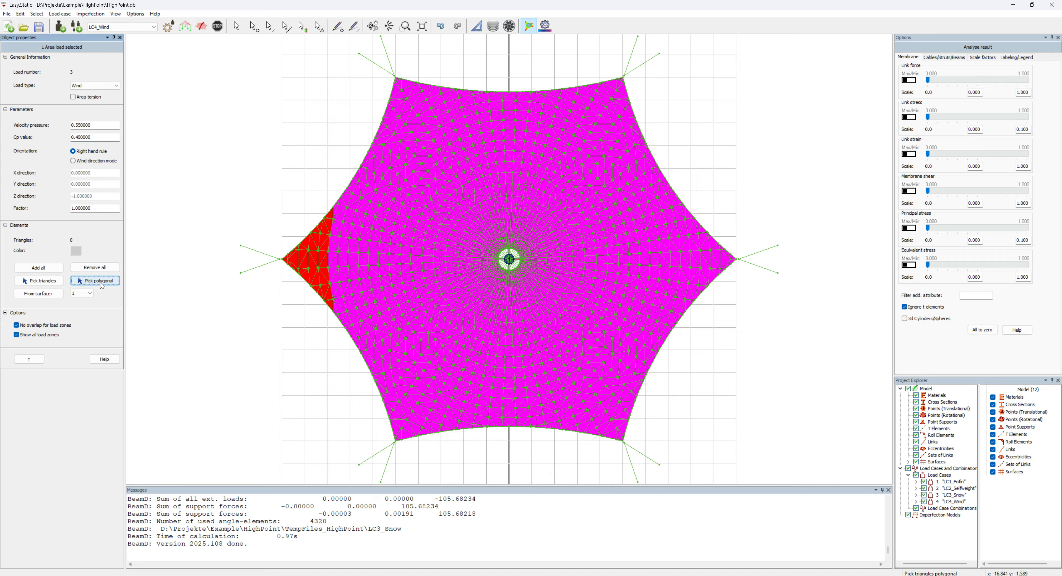
pyautogui.click(463, 55)
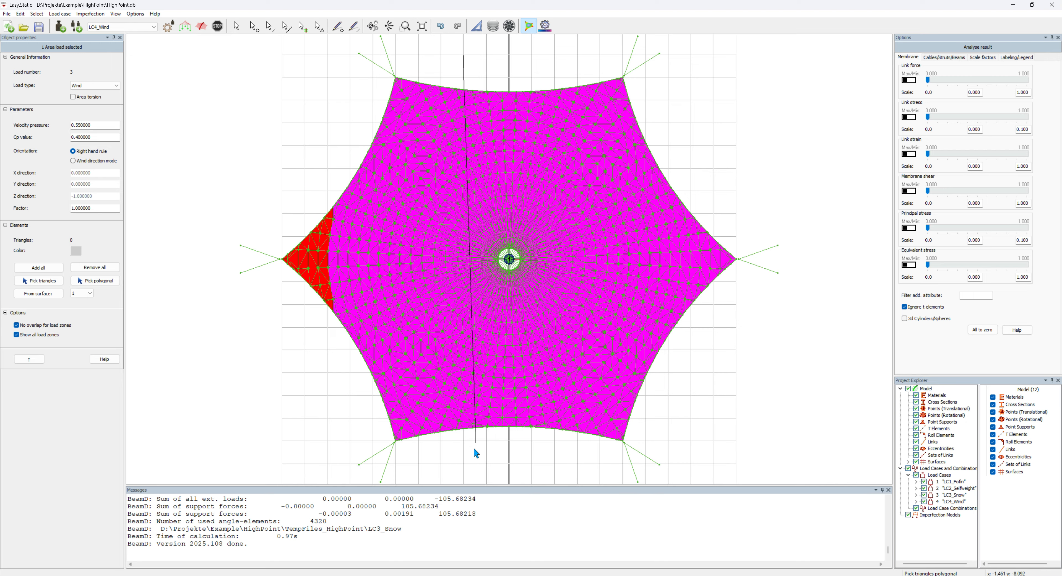
pyautogui.click(463, 463)
pyautogui.click(669, 462)
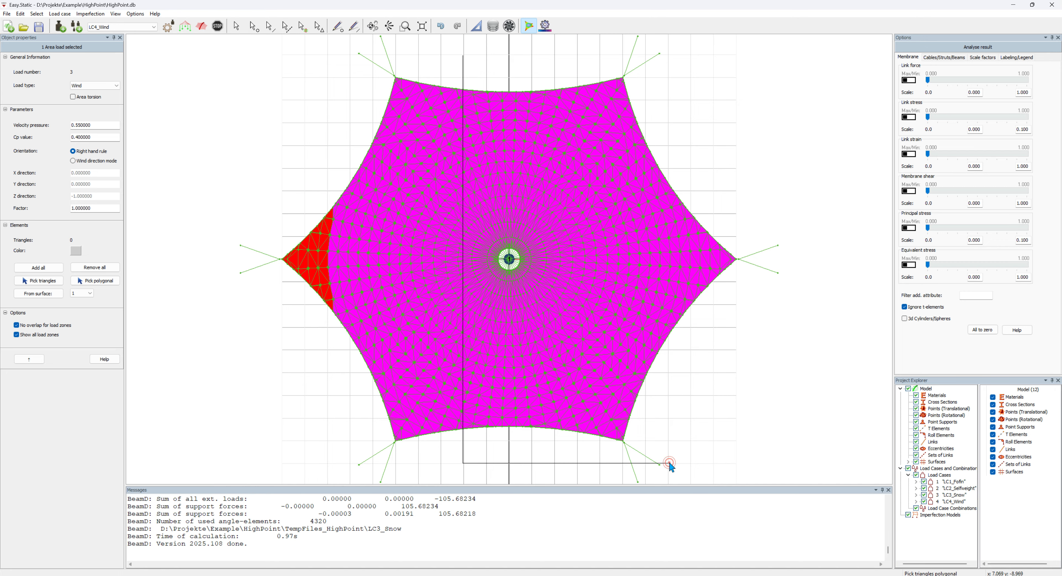
pyautogui.click(765, 258)
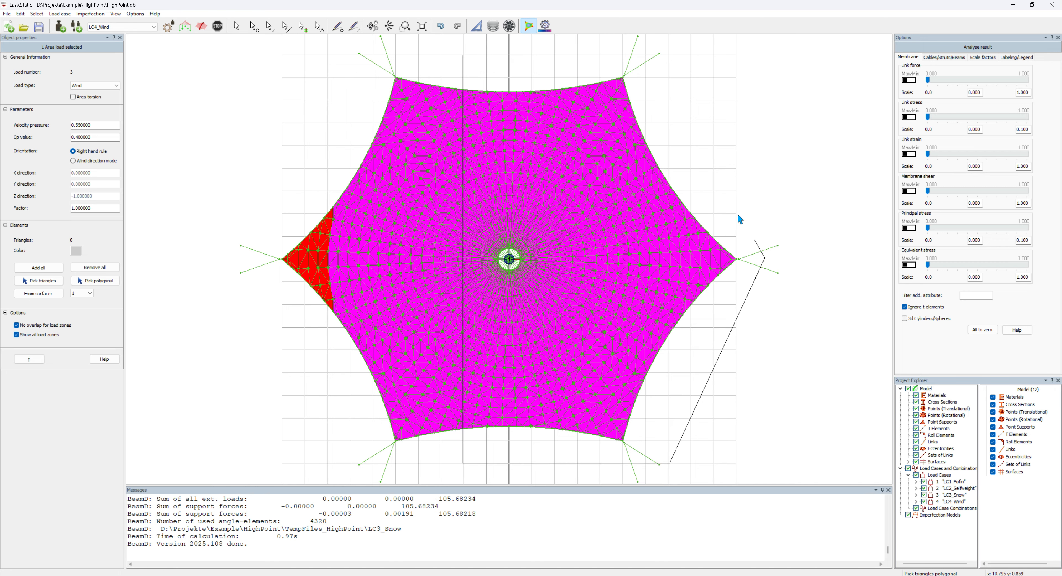
pyautogui.click(633, 54)
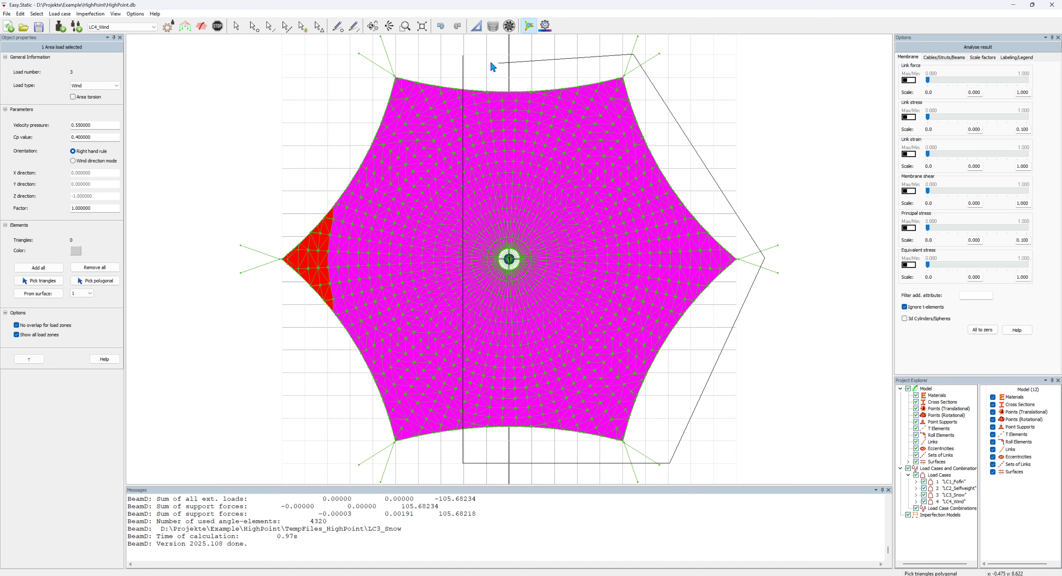
pyautogui.click(462, 53)
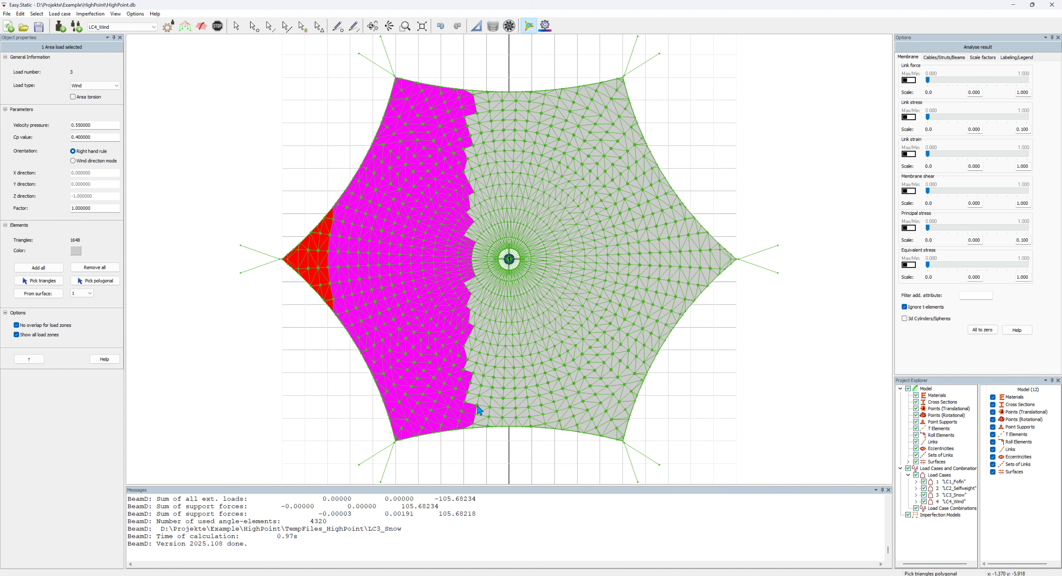
pyautogui.click(16, 335)
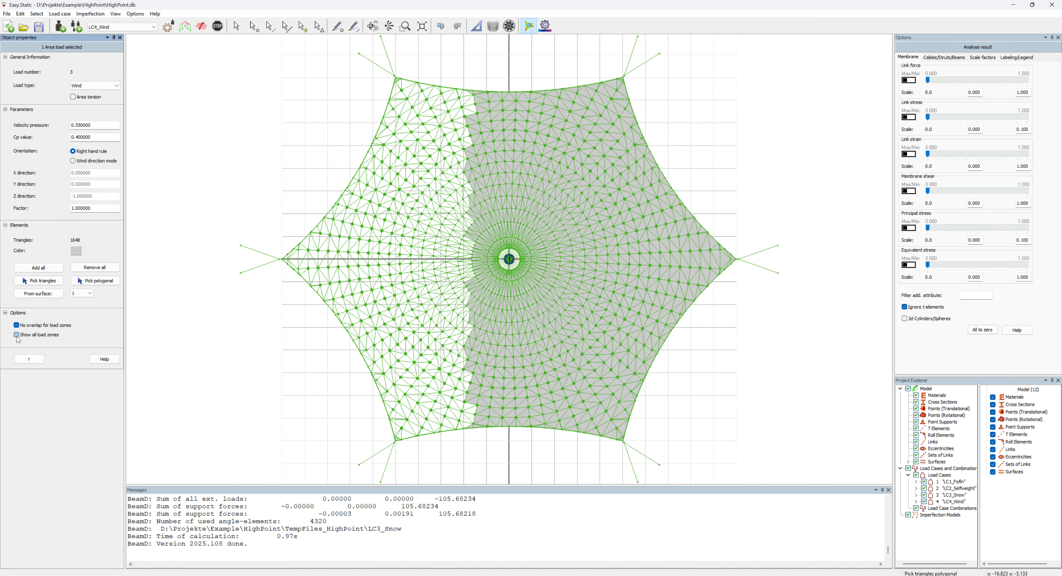
pyautogui.click(17, 334)
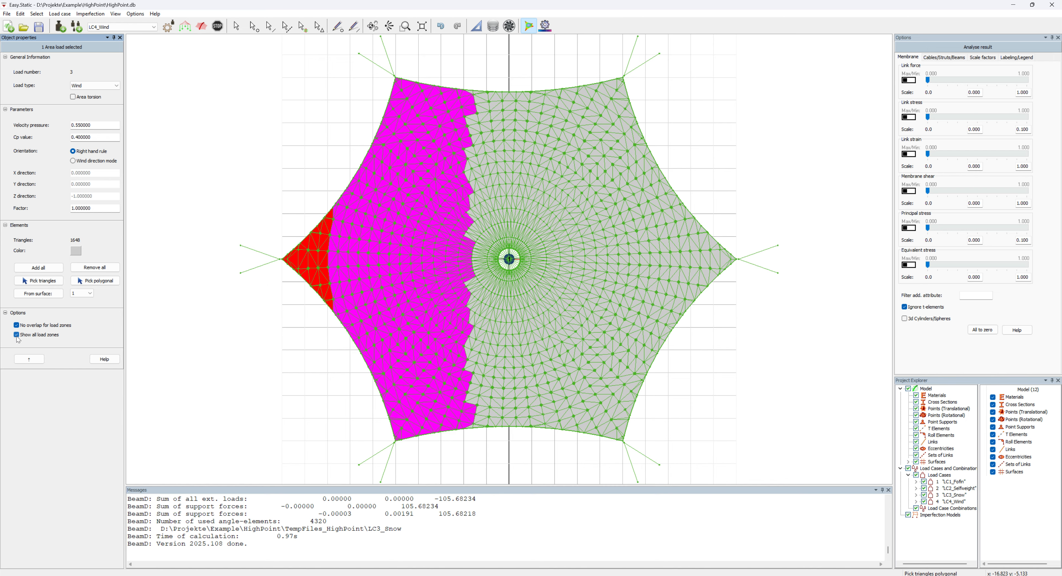
pyautogui.click(29, 359)
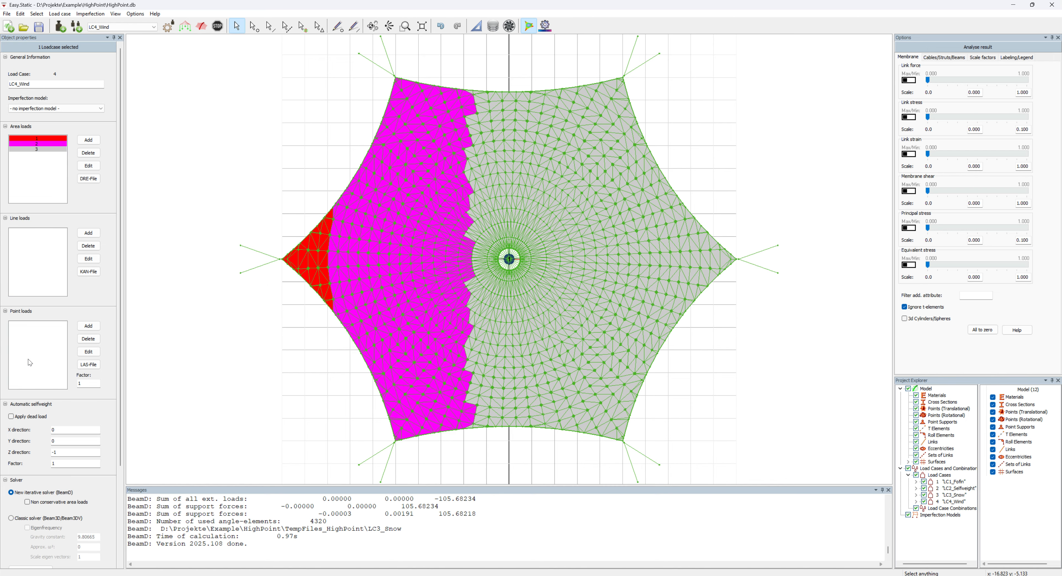
# Add a fourth area load of type Wind to LC4_Wind with velocity pressure 0.55 and Cp value 0.6
pyautogui.click(87, 139)
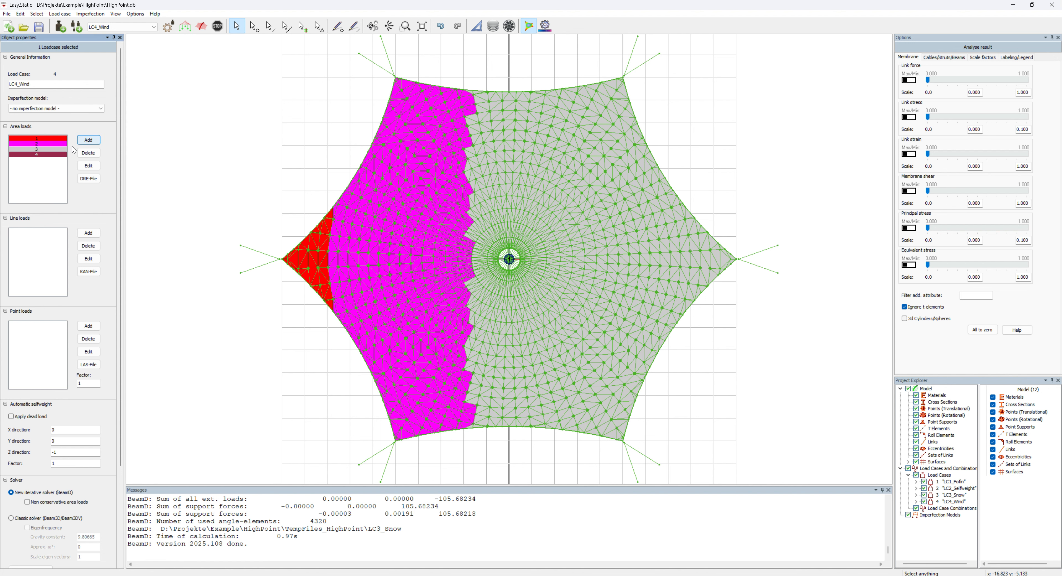
pyautogui.click(88, 165)
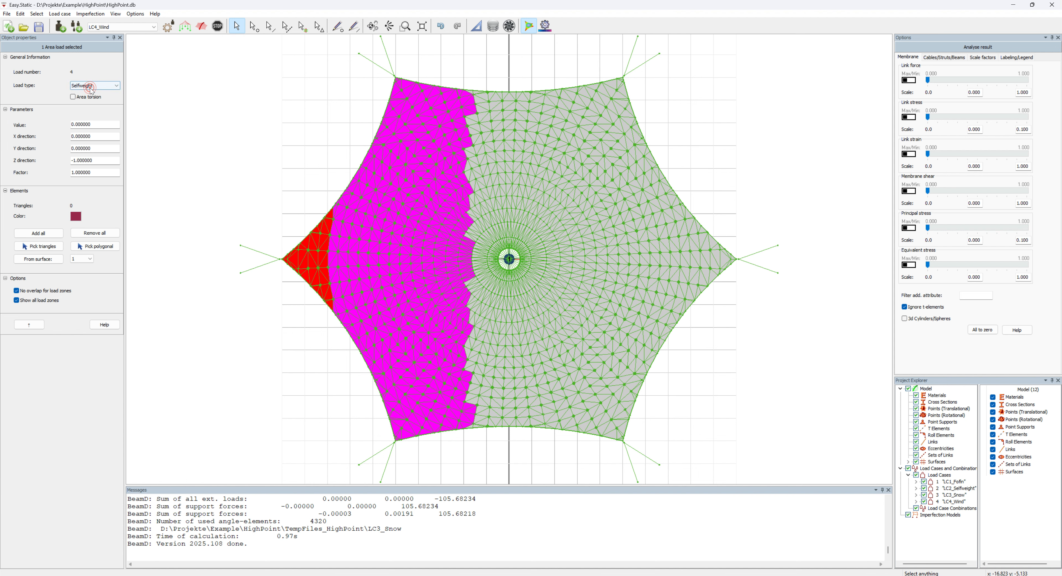
pyautogui.click(92, 85)
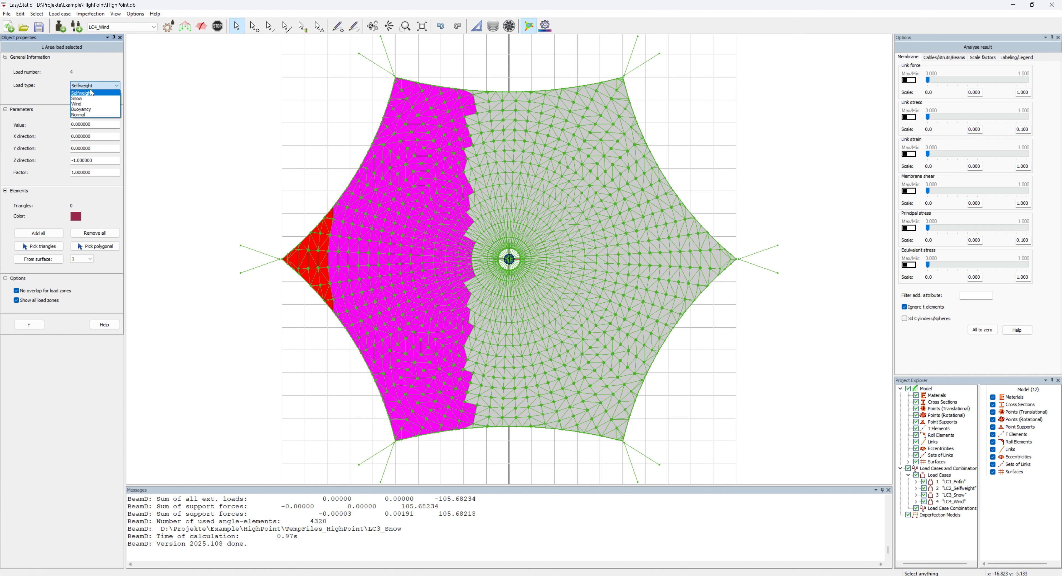
pyautogui.click(90, 103)
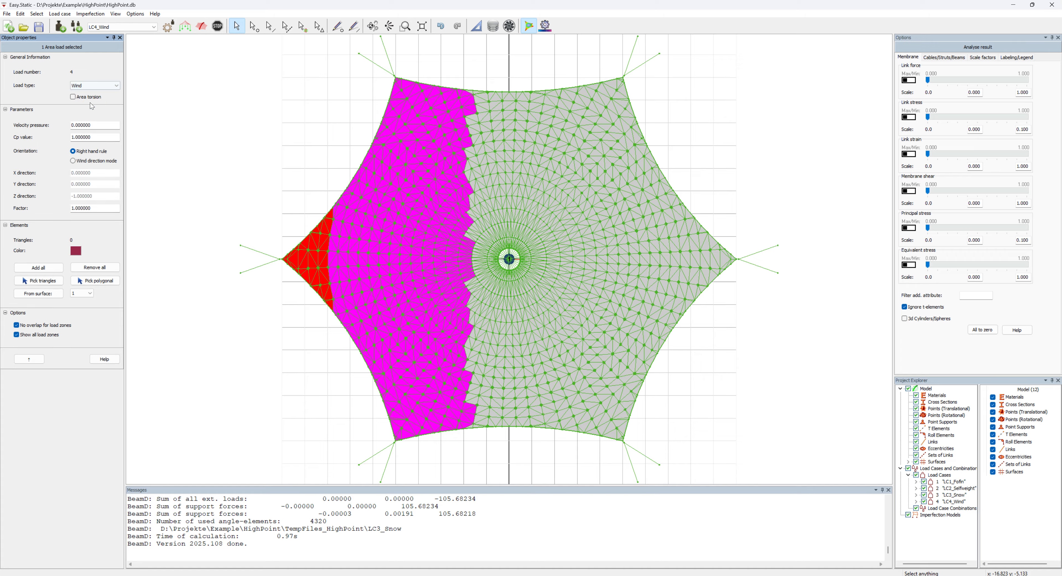
pyautogui.doubleClick(96, 125)
pyautogui.write('0.55')
pyautogui.press('Tab')
pyautogui.write('0')
# Assign the fourth wind load to the triangles inside a polygon enclosing the membrane from about x = 2 to its far +X corner
pyautogui.click(103, 281)
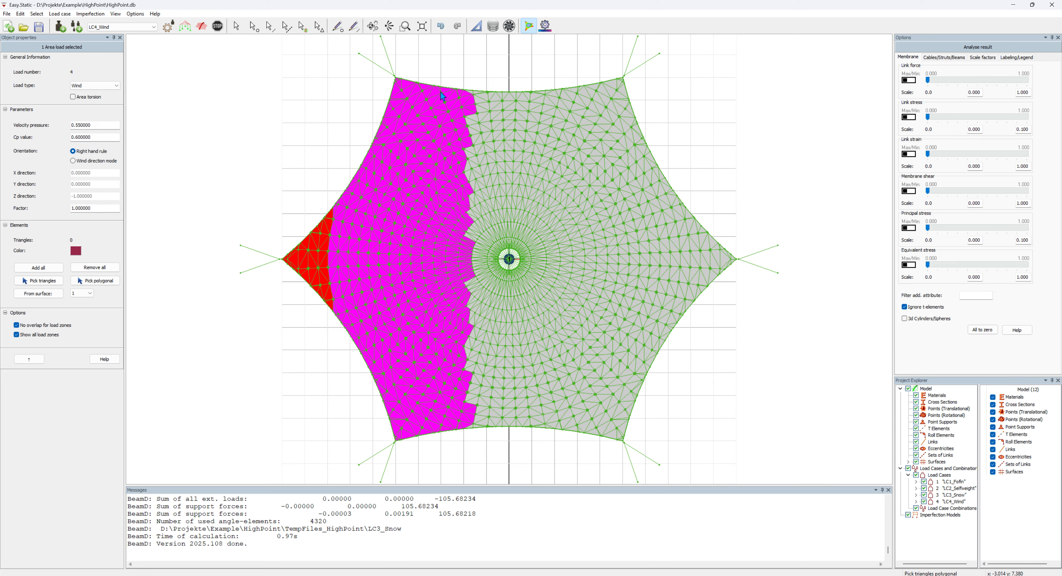
pyautogui.click(555, 55)
pyautogui.click(554, 462)
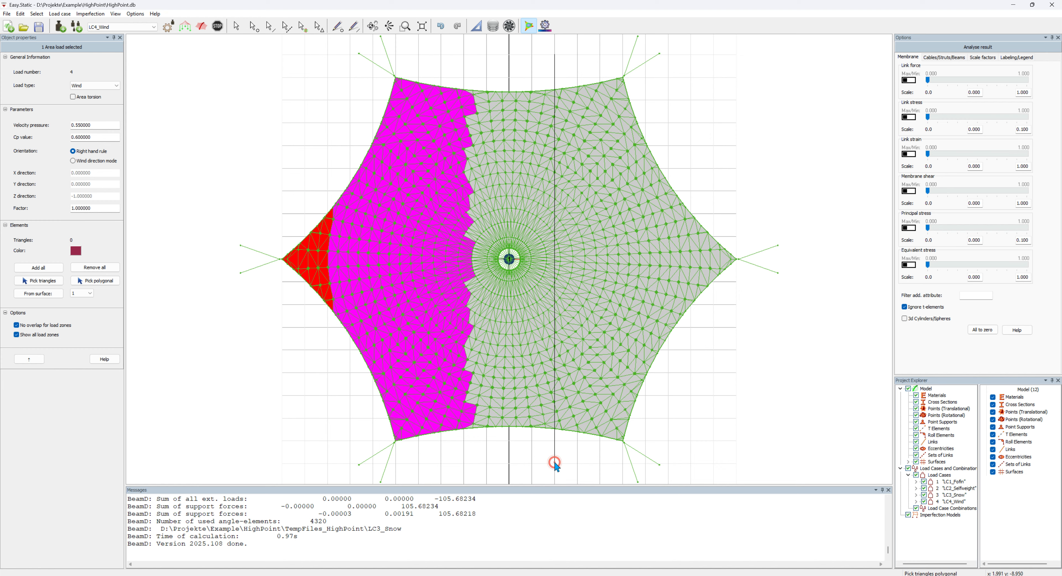
pyautogui.click(675, 463)
pyautogui.click(772, 261)
pyautogui.click(635, 53)
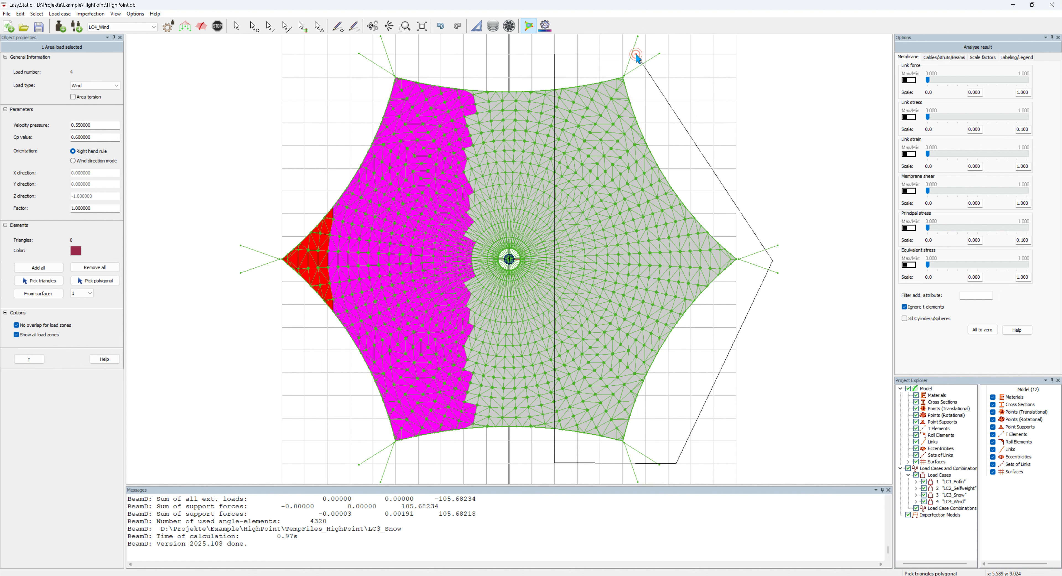
pyautogui.click(555, 52)
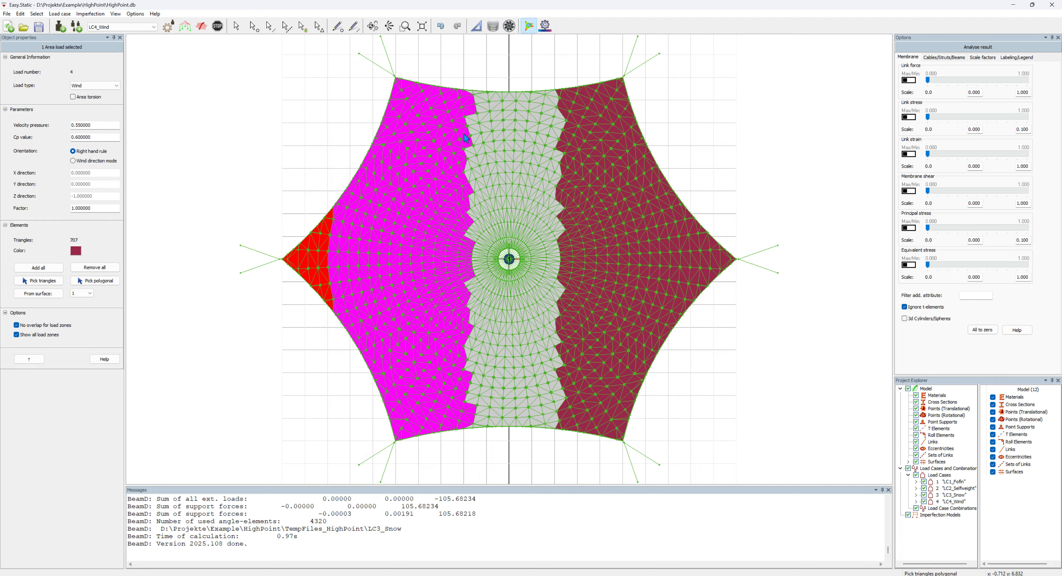
pyautogui.click(29, 359)
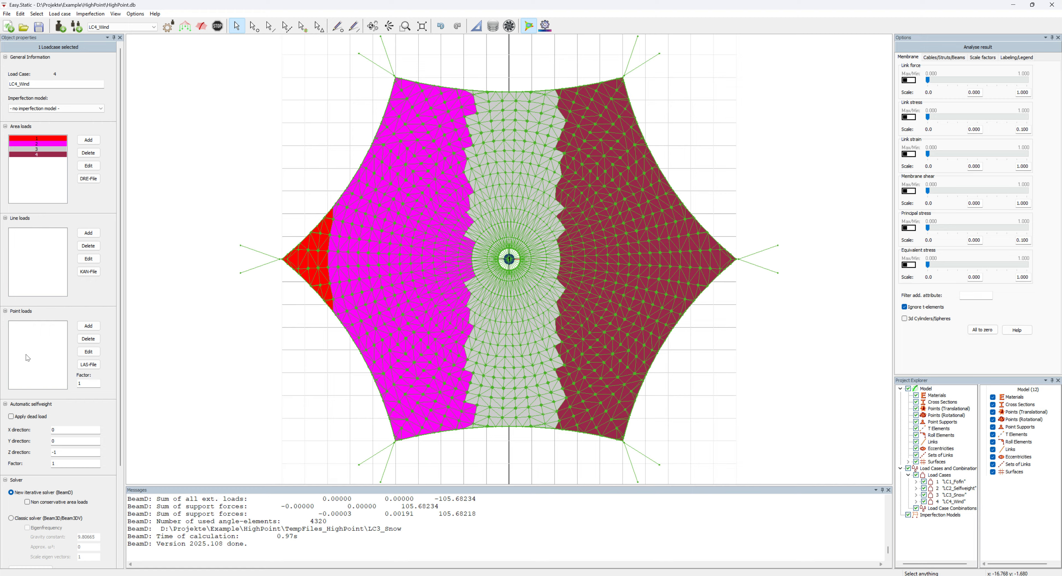
# Calculate load case LC4_Wind and examine the tent's deformed shape from a low side angle
pyautogui.click(202, 27)
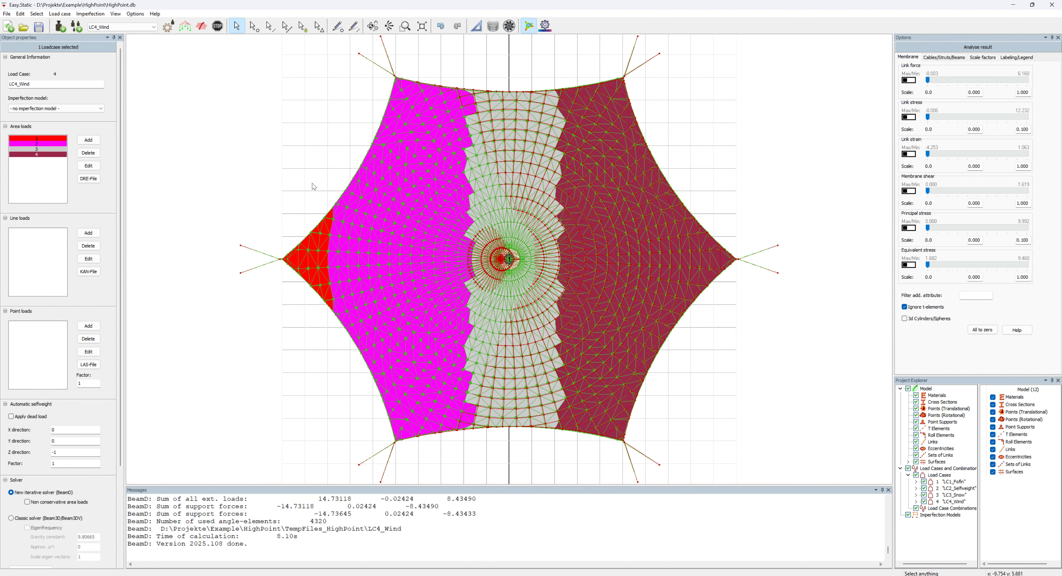
pyautogui.moveTo(324, 349); pyautogui.dragTo(325, 212, button='middle')
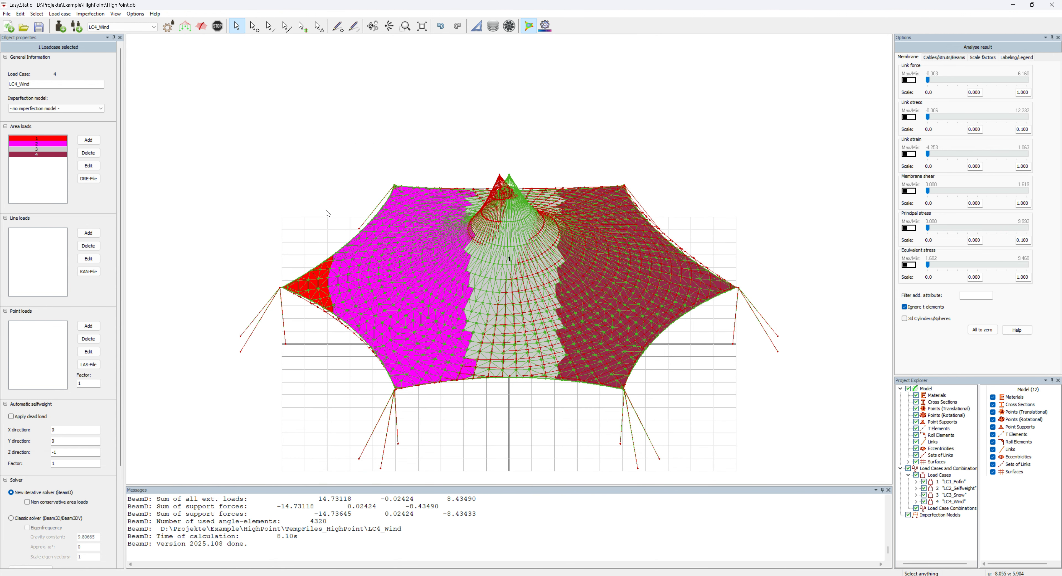
pyautogui.click(301, 189)
pyautogui.moveTo(348, 430); pyautogui.dragTo(339, 349, button='middle')
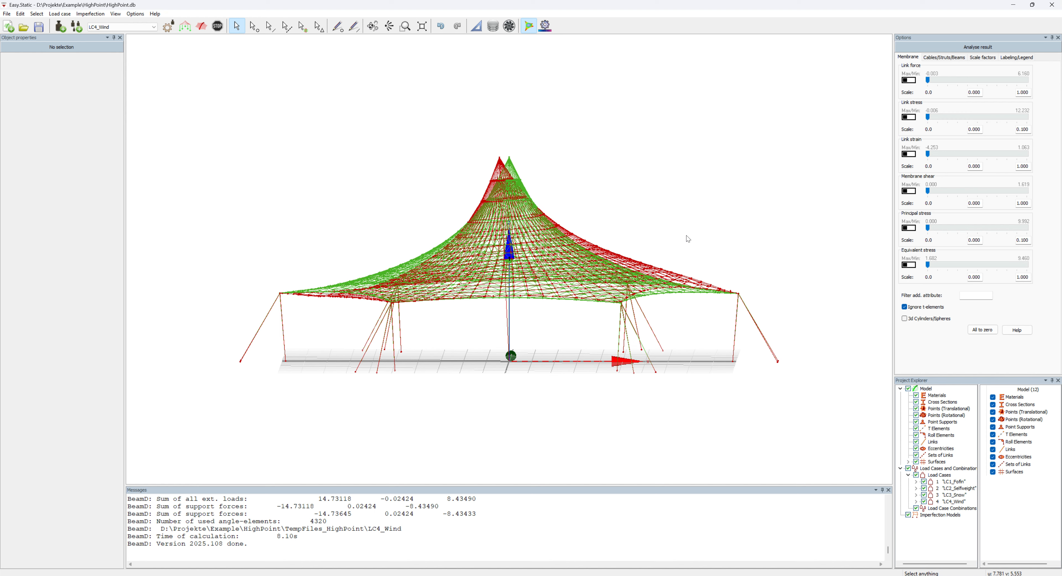
# Inspect the external wind load vectors at a scale of 11, hiding them again and restoring the top view
pyautogui.click(985, 61)
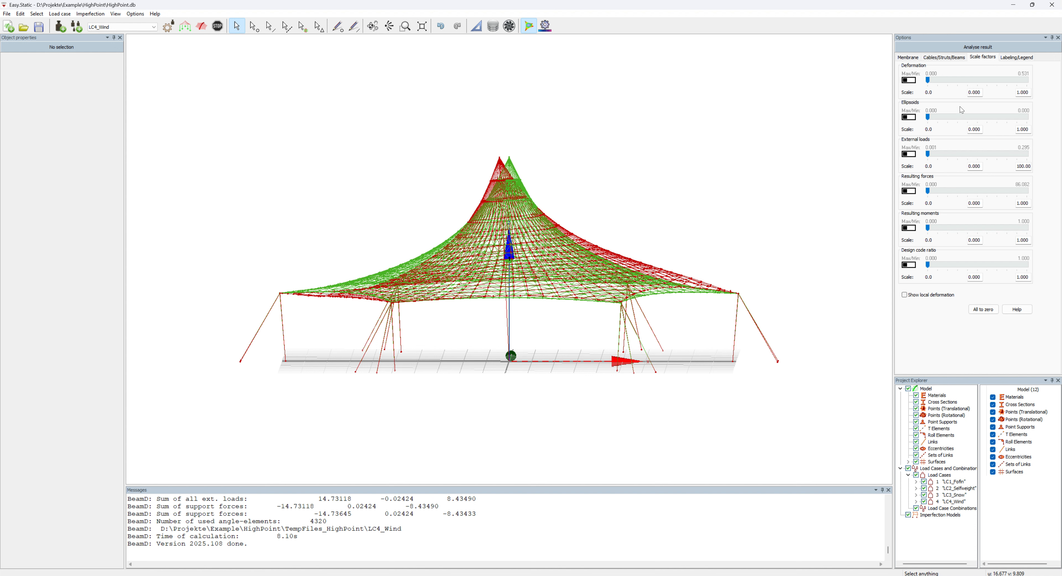
pyautogui.click(905, 155)
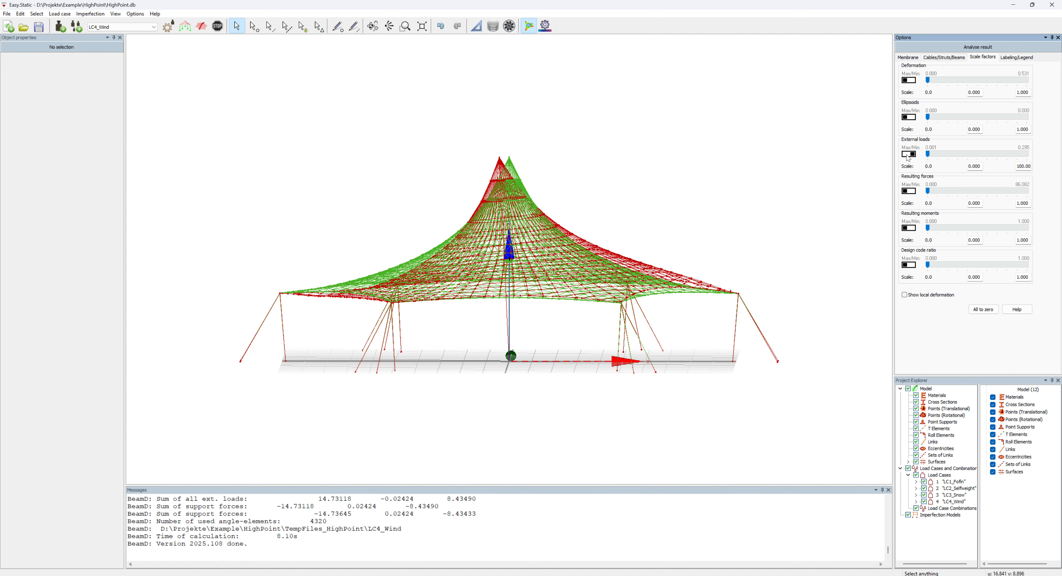
pyautogui.moveTo(930, 156)
pyautogui.mouseDown()
pyautogui.moveTo(954, 155)
pyautogui.moveTo(938, 155)
pyautogui.mouseUp()
pyautogui.moveTo(784, 218)
pyautogui.mouseDown(button='middle')
pyautogui.moveTo(717, 295)
pyautogui.moveTo(766, 211)
pyautogui.mouseUp(button='middle')
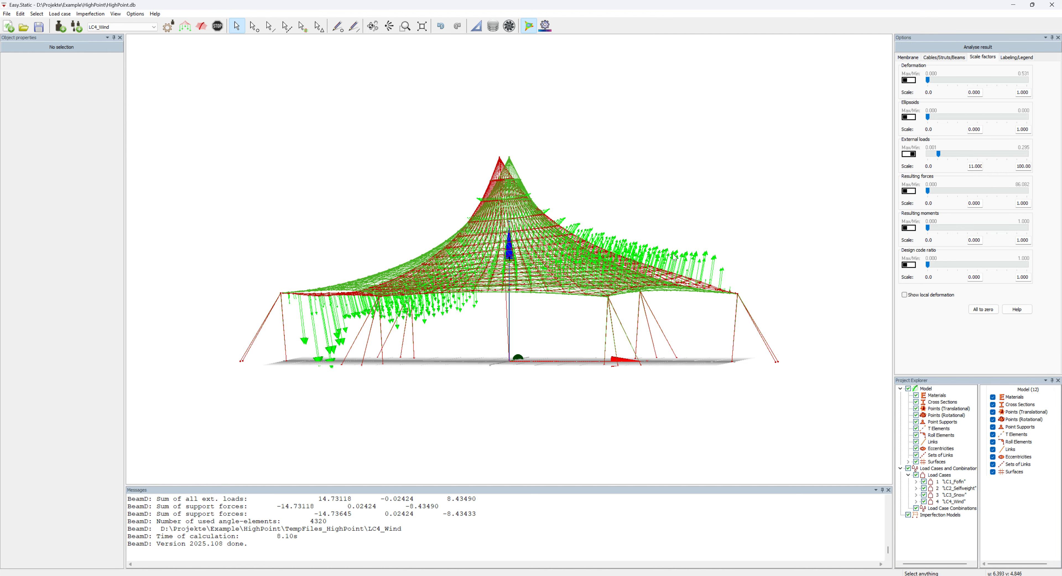
pyautogui.click(908, 154)
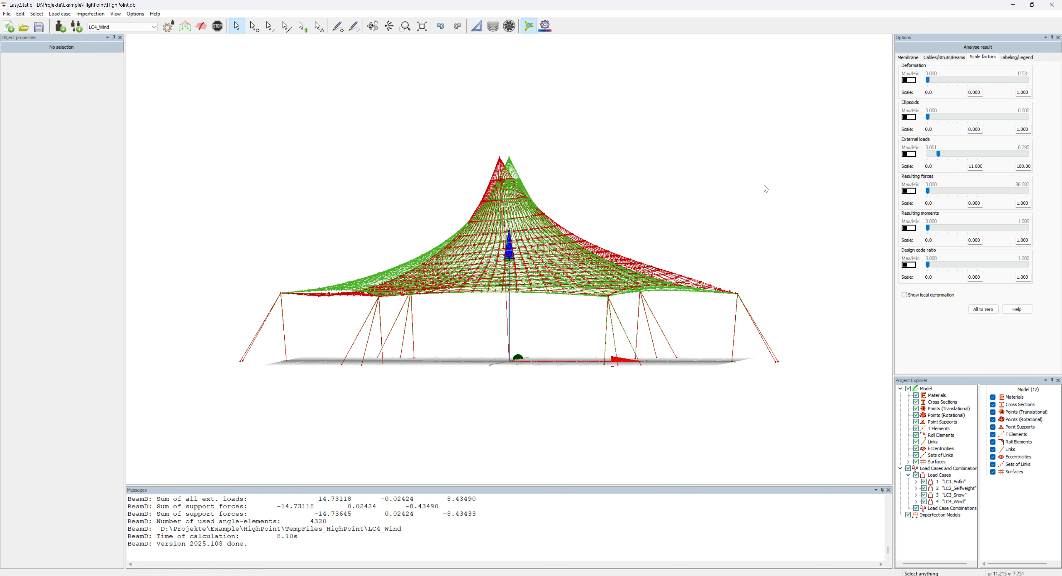
pyautogui.rightClick(626, 141)
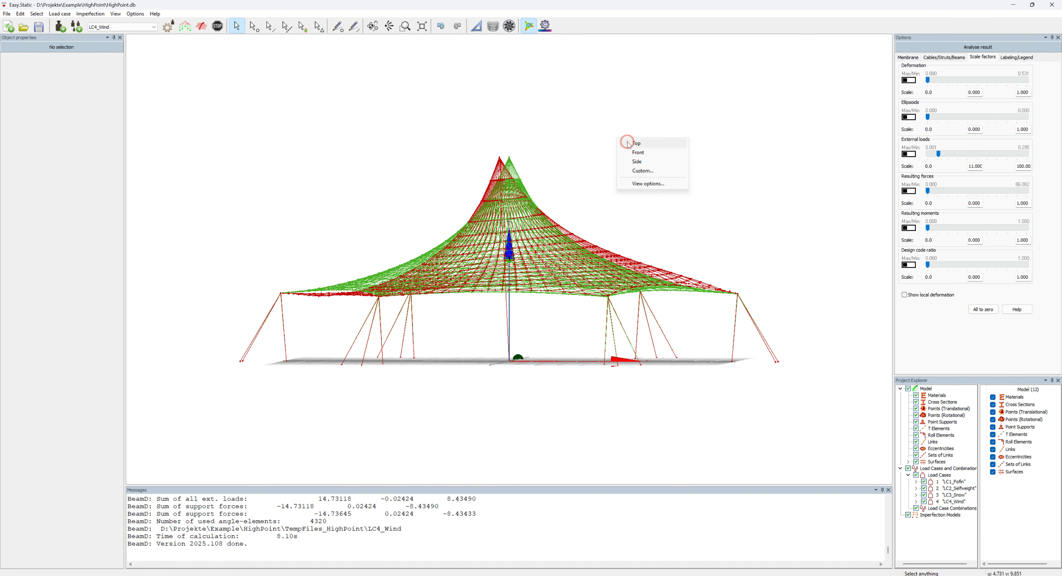
pyautogui.click(636, 143)
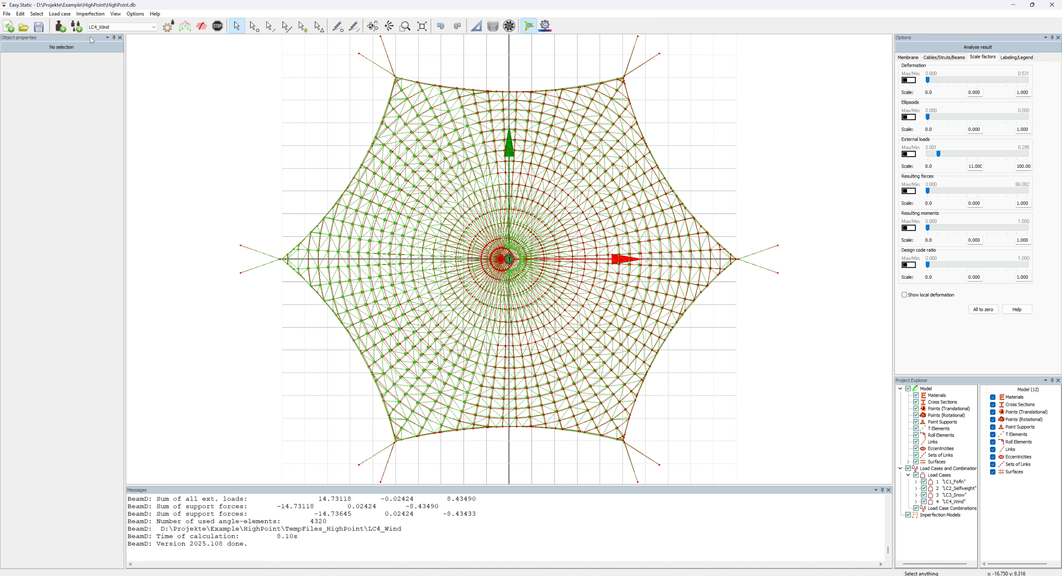
# Create a load case combination and name it LCC1_Self_Snow_Wind
pyautogui.click(76, 28)
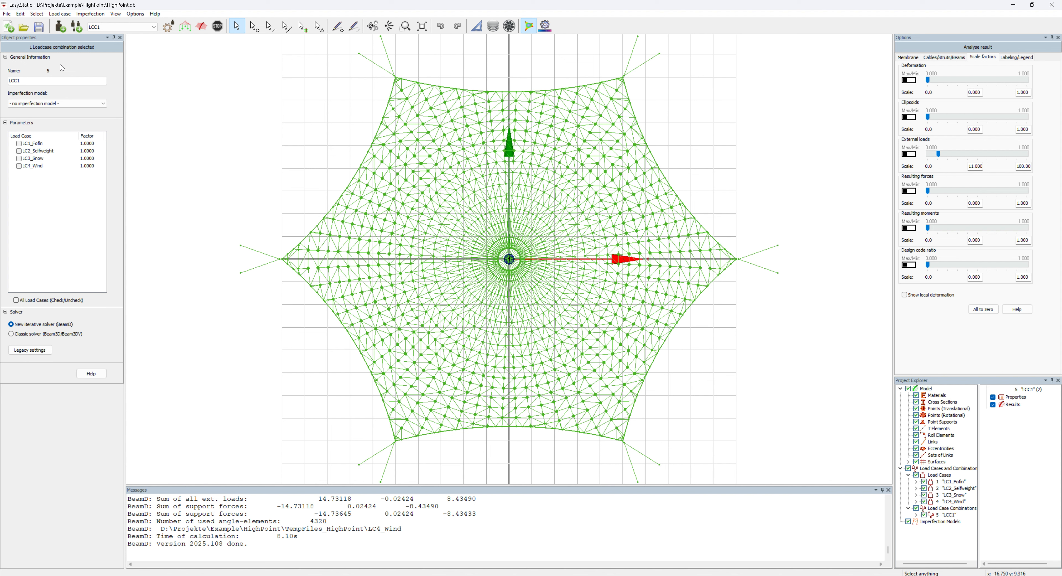
pyautogui.click(36, 79)
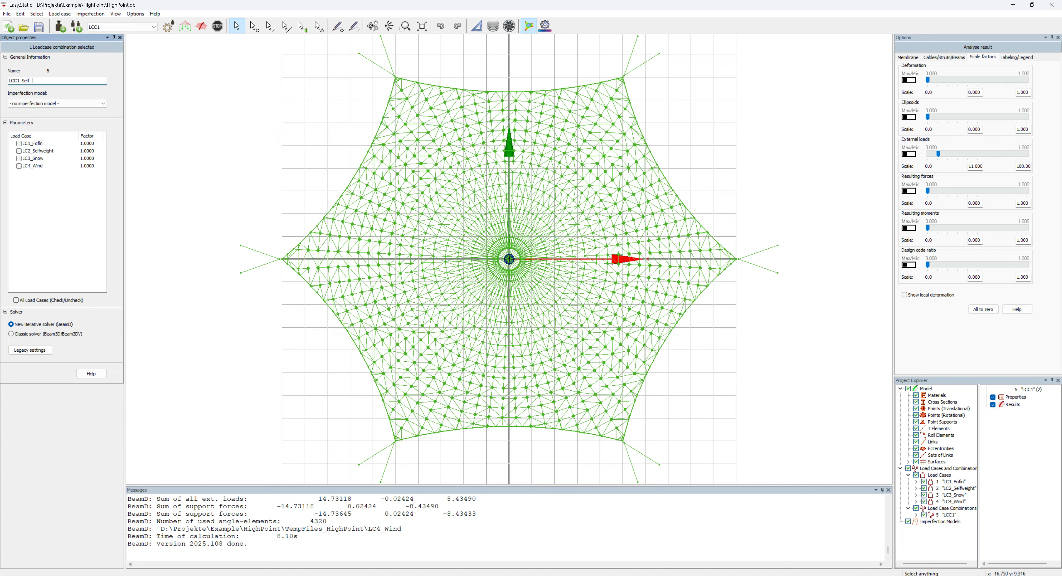
pyautogui.write('_Self_Snow_Wind')
# Include LC2_Selfweight with factor 1.35 and LC3_Snow with factor 1.5 in LCC1_Self_Snow_Wind
pyautogui.click(19, 150)
pyautogui.doubleClick(85, 151)
pyautogui.write('1.35')
pyautogui.press('Return')
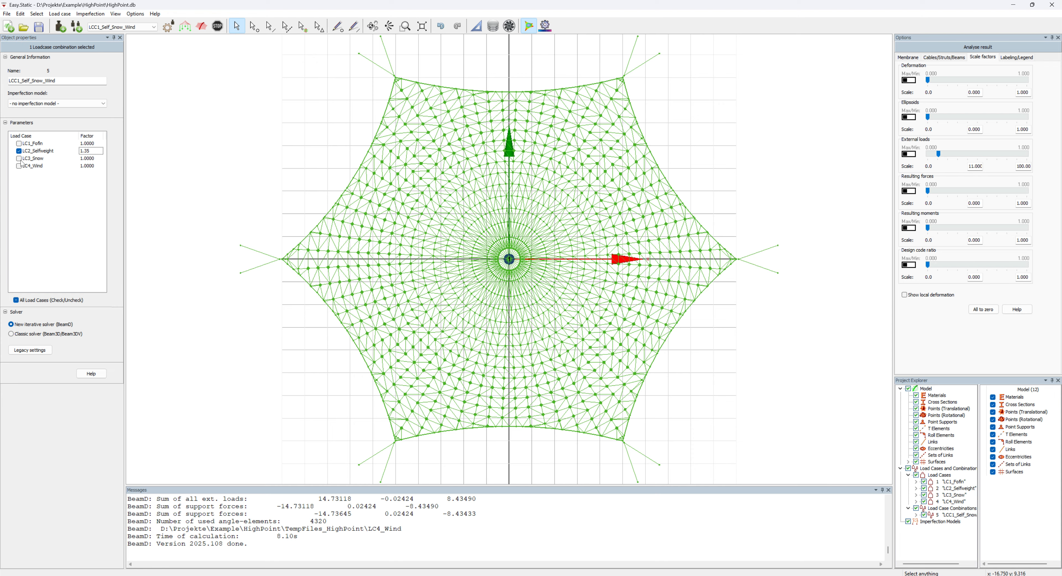
pyautogui.click(19, 158)
pyautogui.doubleClick(85, 158)
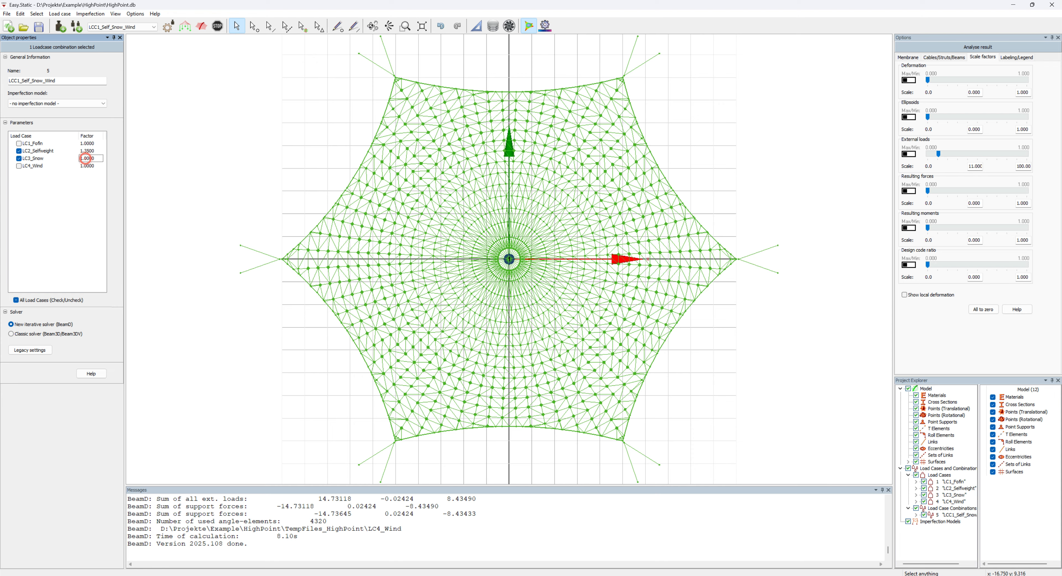
pyautogui.write('1.5')
pyautogui.press('Return')
# Include LC4_Wind in LCC1_Self_Snow_Wind with factor 0.9 and calculate the combination
pyautogui.click(19, 166)
pyautogui.doubleClick(86, 165)
pyautogui.write('0.9')
pyautogui.press('Return')
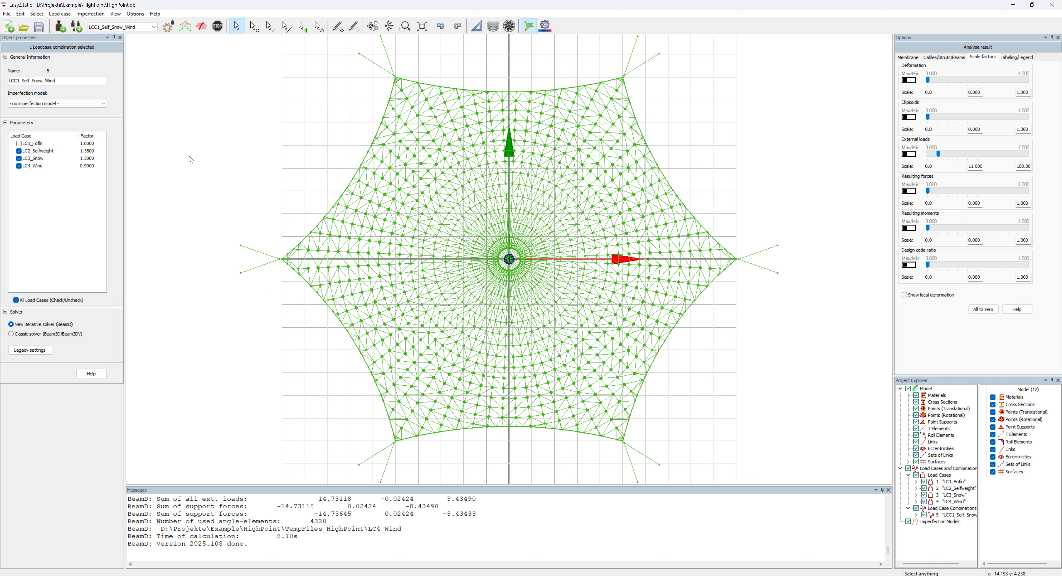
pyautogui.click(203, 27)
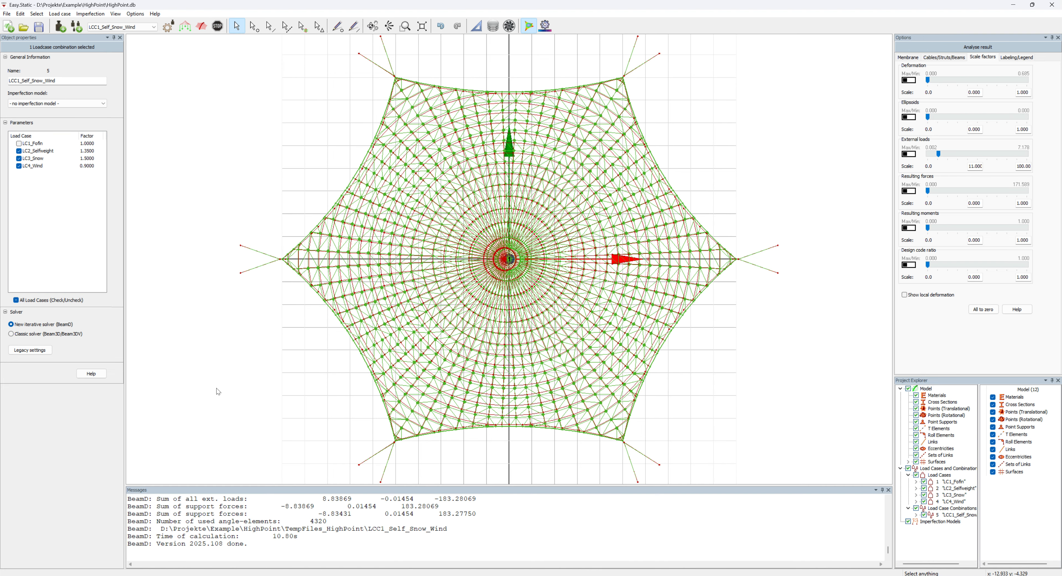
pyautogui.moveTo(267, 412); pyautogui.dragTo(259, 285, button='middle')
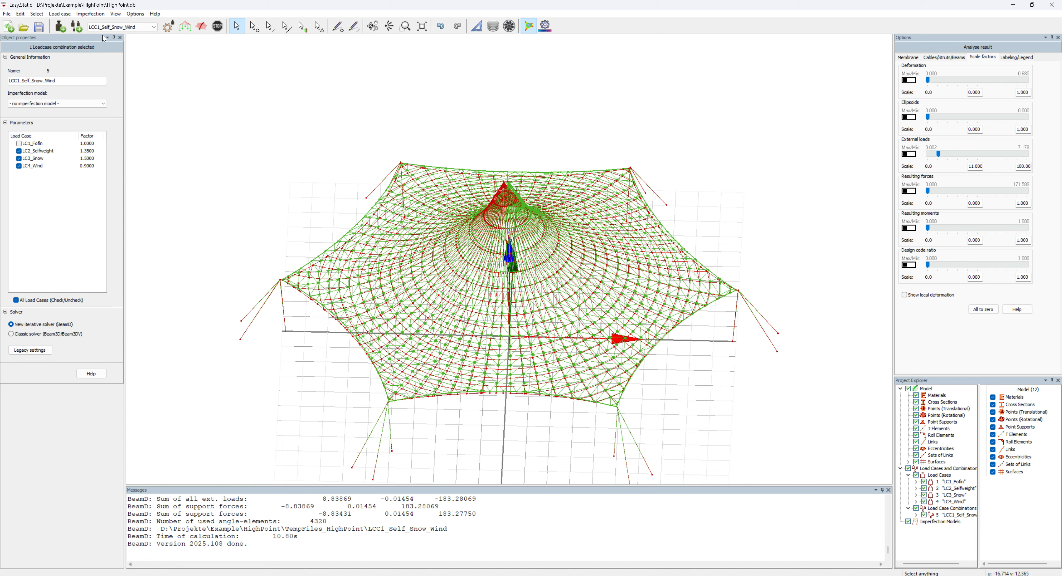
# Create a second load case combination and name it LCC2_Self_Wind_Snow
pyautogui.click(76, 27)
pyautogui.click(44, 81)
pyautogui.write('_Sno')
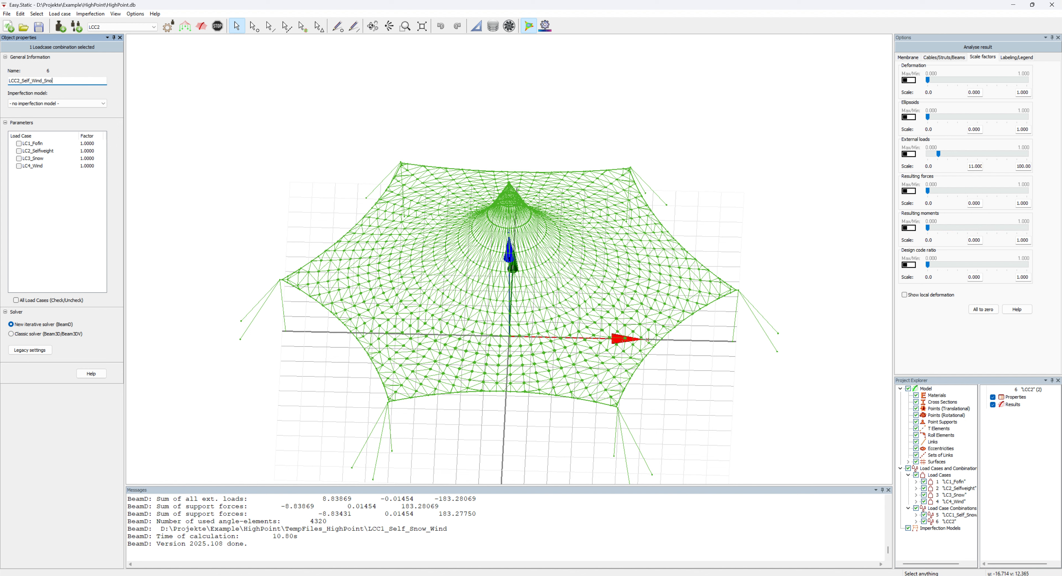
pyautogui.write('Self_Wind_Snow')
pyautogui.press('Return')
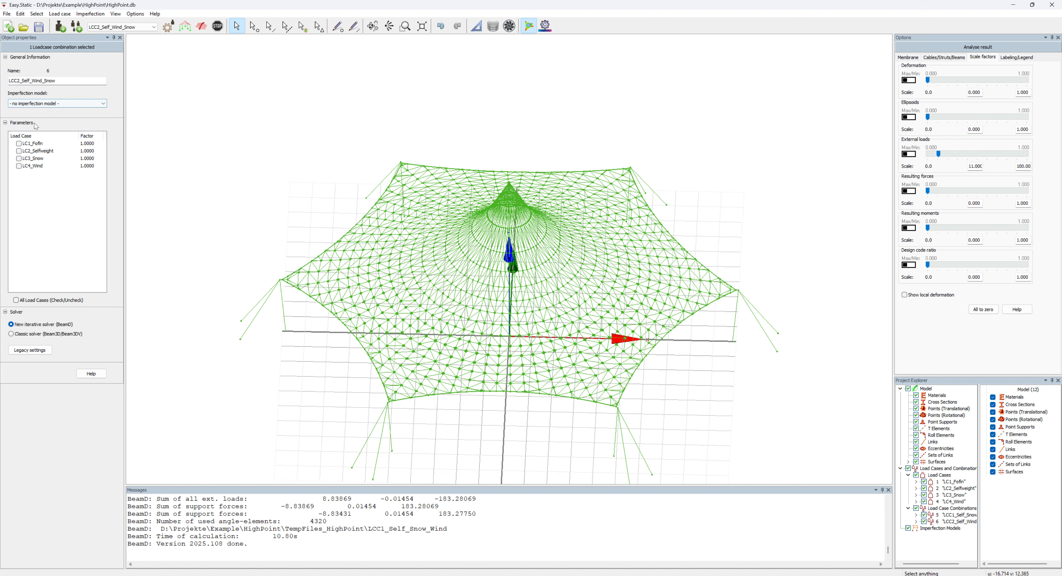
# Include LC2_Selfweight with factor 1.35 and LC4_Wind with factor 1.5 in LCC2_Self_Wind_Snow
pyautogui.click(19, 151)
pyautogui.doubleClick(87, 151)
pyautogui.write('1')
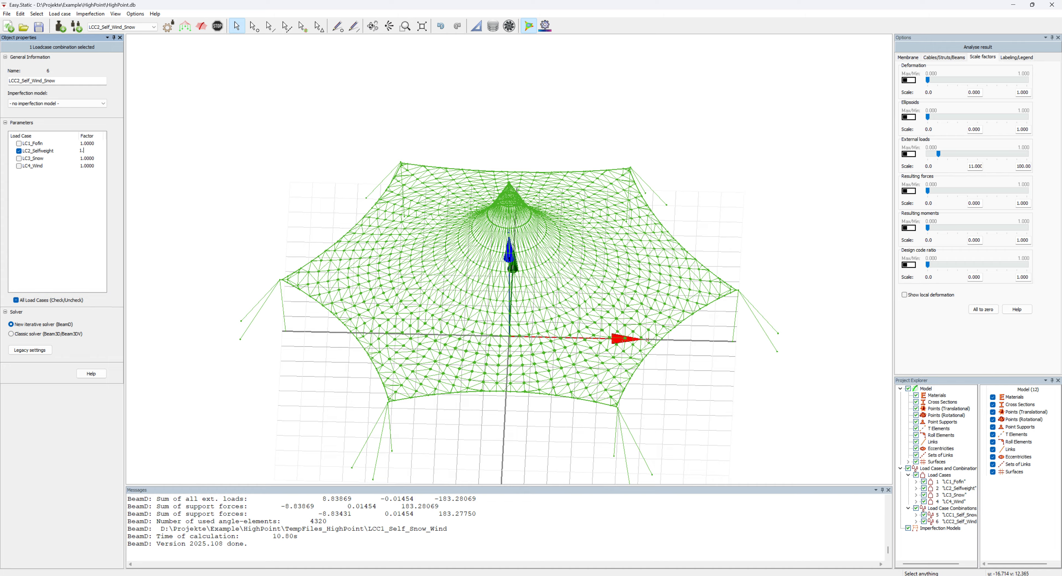
pyautogui.write('.35')
pyautogui.press('Return')
pyautogui.click(19, 166)
pyautogui.doubleClick(88, 166)
pyautogui.write('1.5')
pyautogui.press('Return')
# Include LC3_Snow in LCC2_Self_Wind_Snow with factor 0.75 and calculate the combination
pyautogui.click(19, 159)
pyautogui.doubleClick(87, 158)
pyautogui.write('0.75')
pyautogui.press('Return')
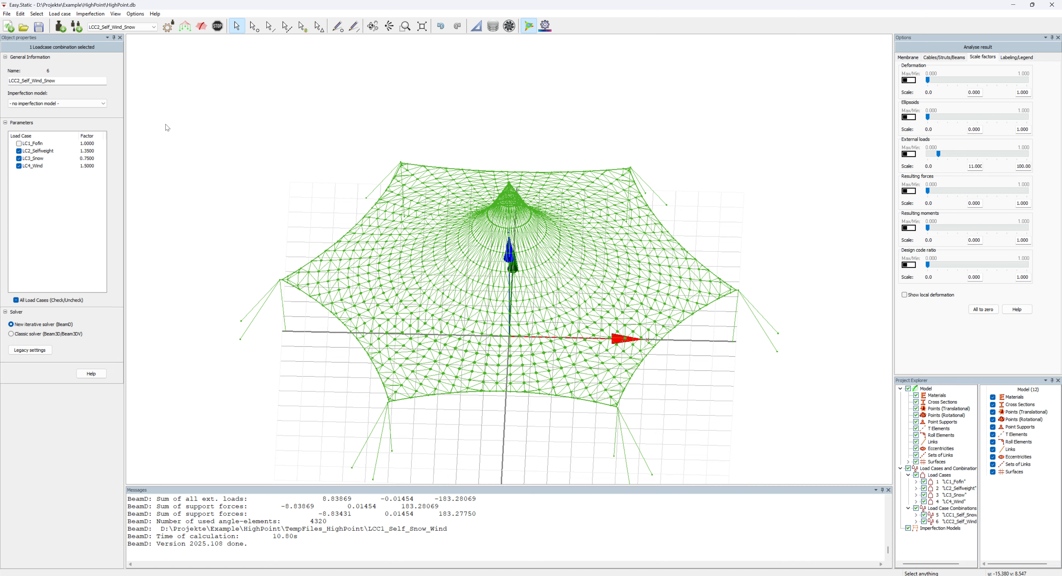
pyautogui.click(203, 27)
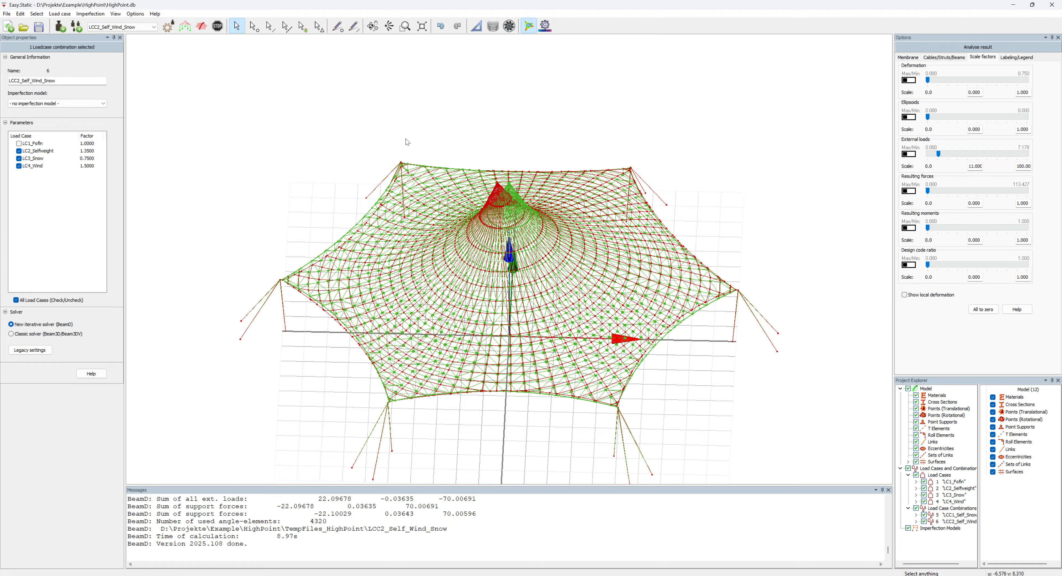
# Display the membrane link stresses of LCC2_Self_Wind_Snow at a scale of 0.012 and examine them from above
pyautogui.click(908, 58)
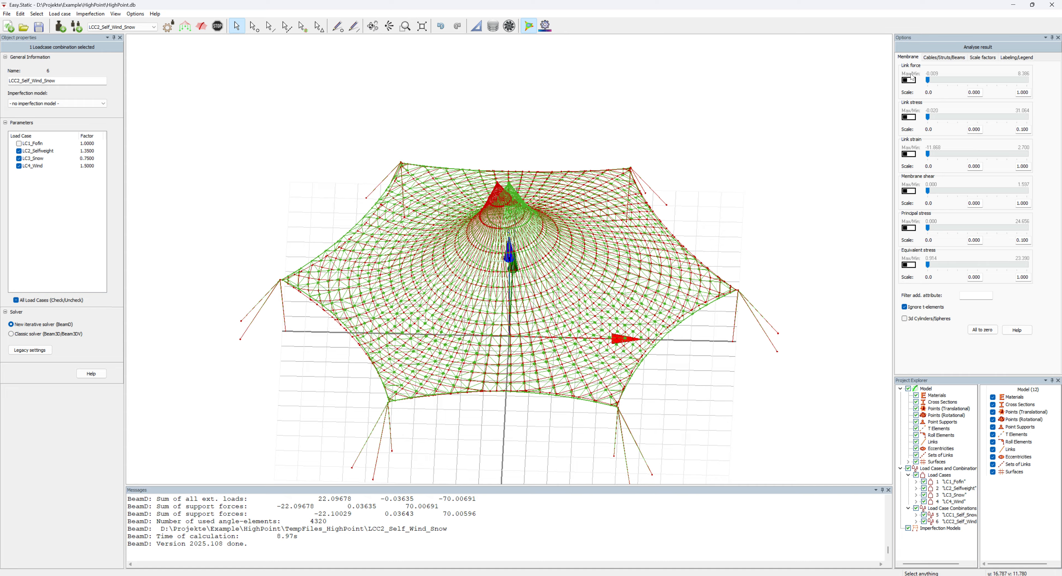
pyautogui.click(910, 118)
pyautogui.moveTo(928, 119); pyautogui.dragTo(940, 123)
pyautogui.moveTo(707, 162); pyautogui.dragTo(712, 243, button='middle')
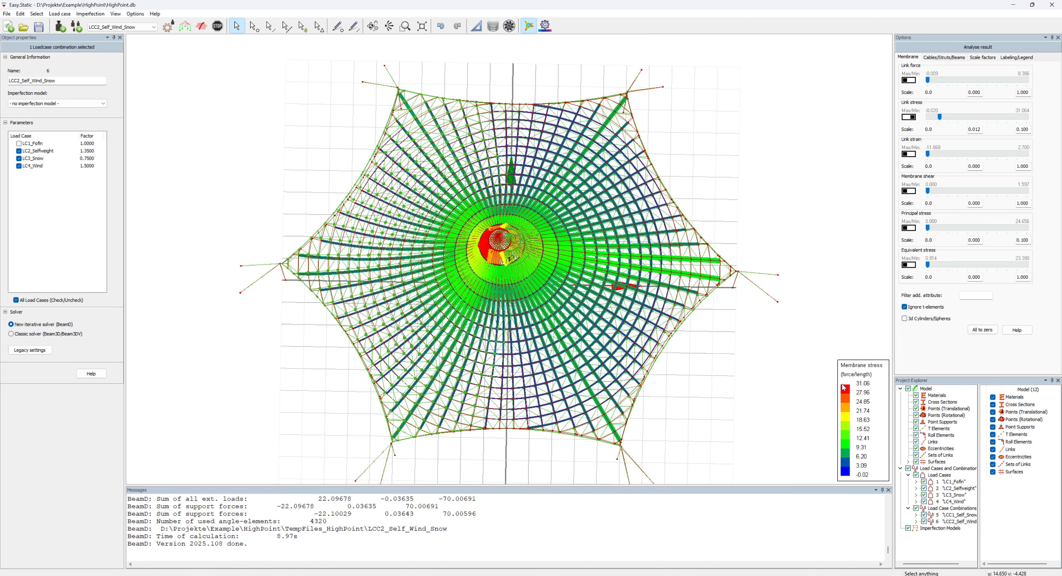
# Switch the results to LCC1_Self_Snow_Wind and examine its membrane link stresses in perspective and from above
pyautogui.click(127, 28)
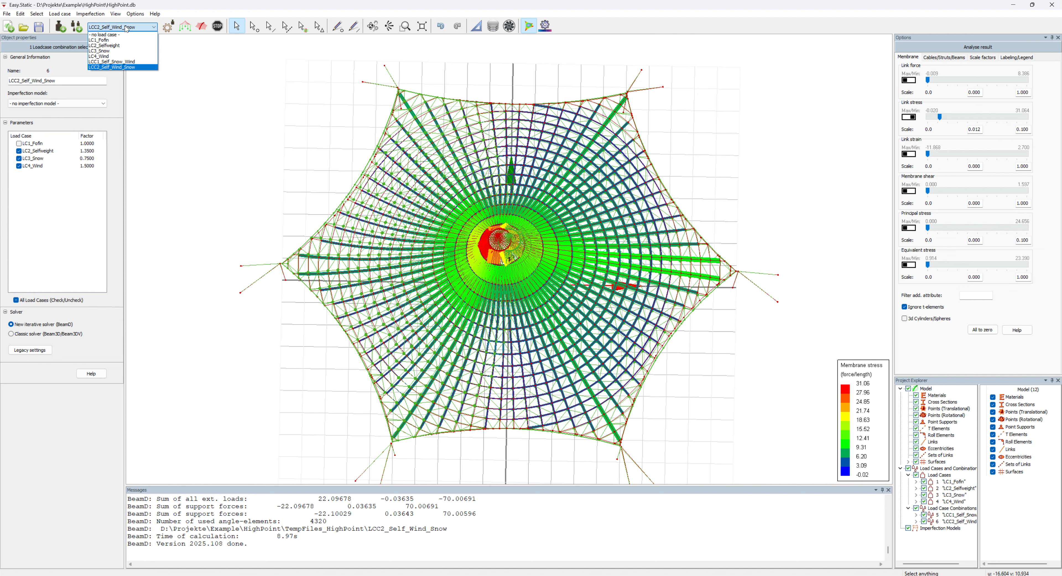
pyautogui.click(128, 62)
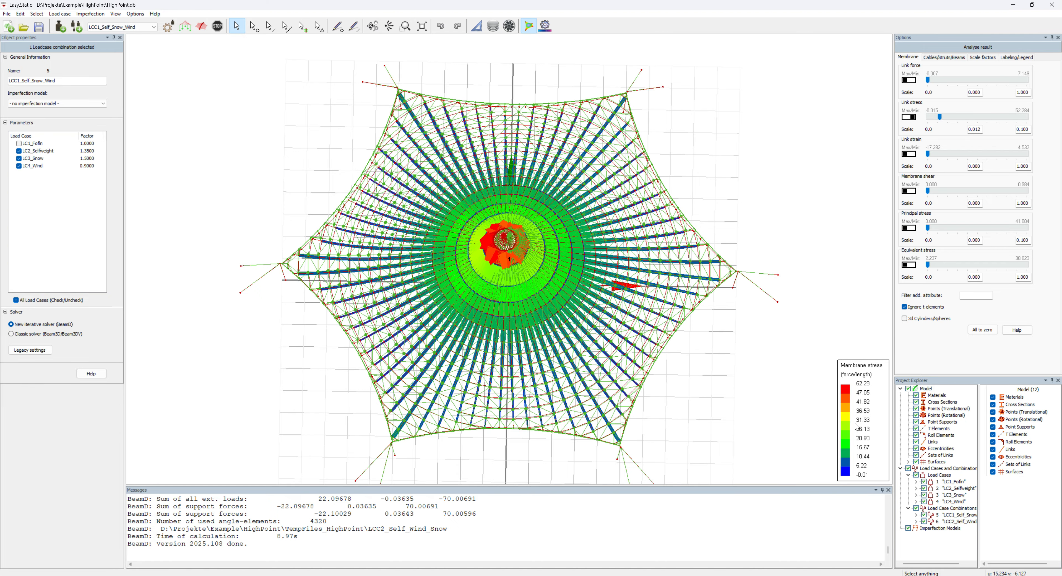
pyautogui.moveTo(688, 399); pyautogui.dragTo(680, 302, button='middle')
pyautogui.rightClick(422, 77)
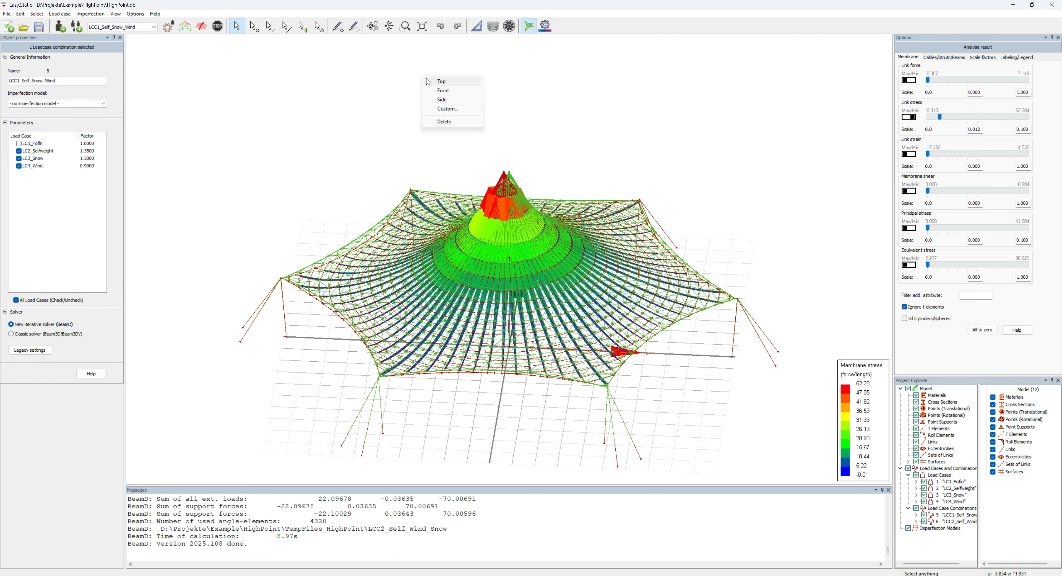
pyautogui.click(431, 82)
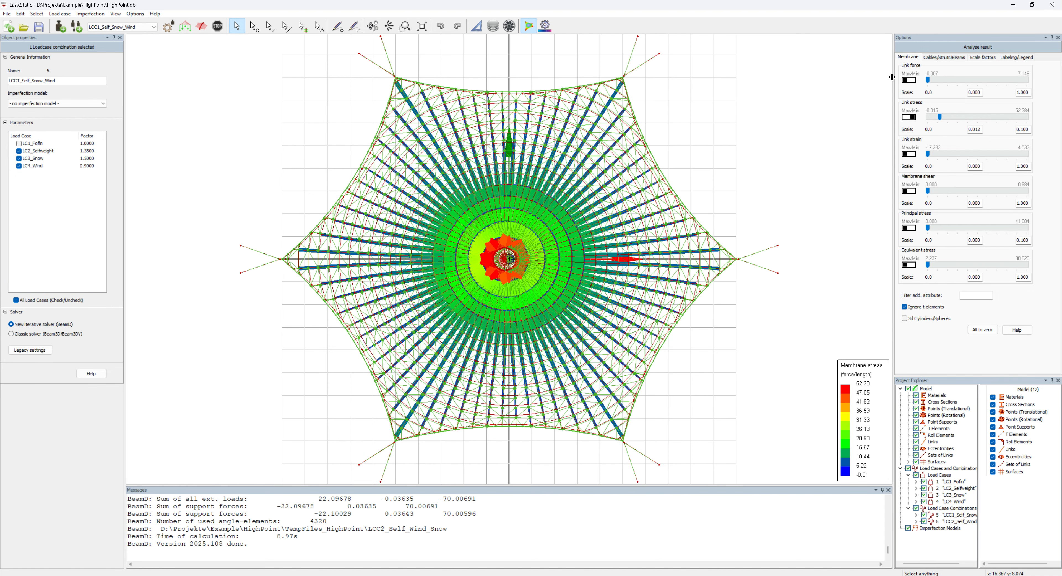
# Display the axial forces of the cables and struts at a scale of 0.009, examine them in perspective, and switch them off in top view
pyautogui.click(942, 58)
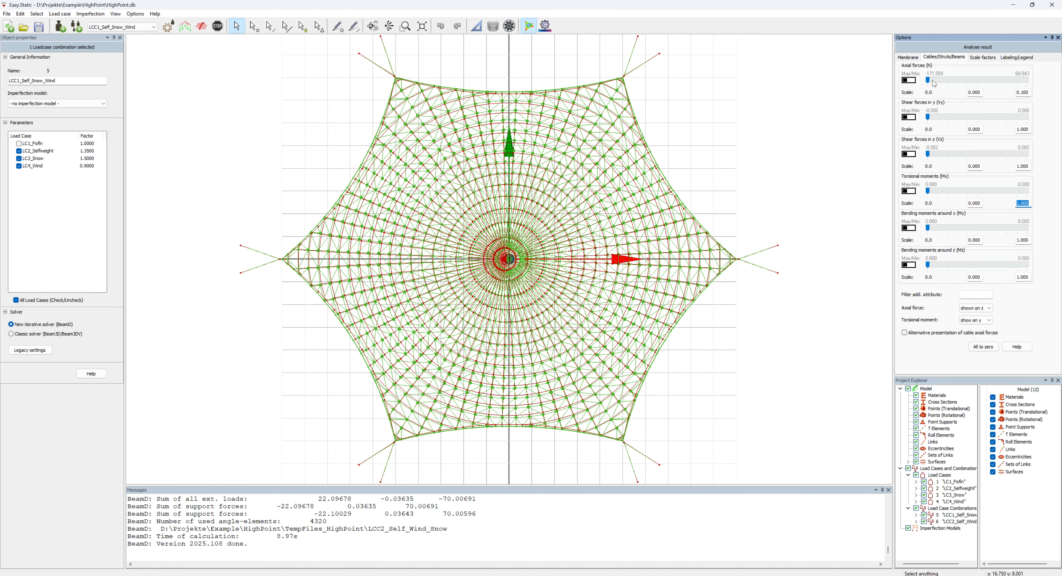
pyautogui.moveTo(930, 82); pyautogui.dragTo(936, 82)
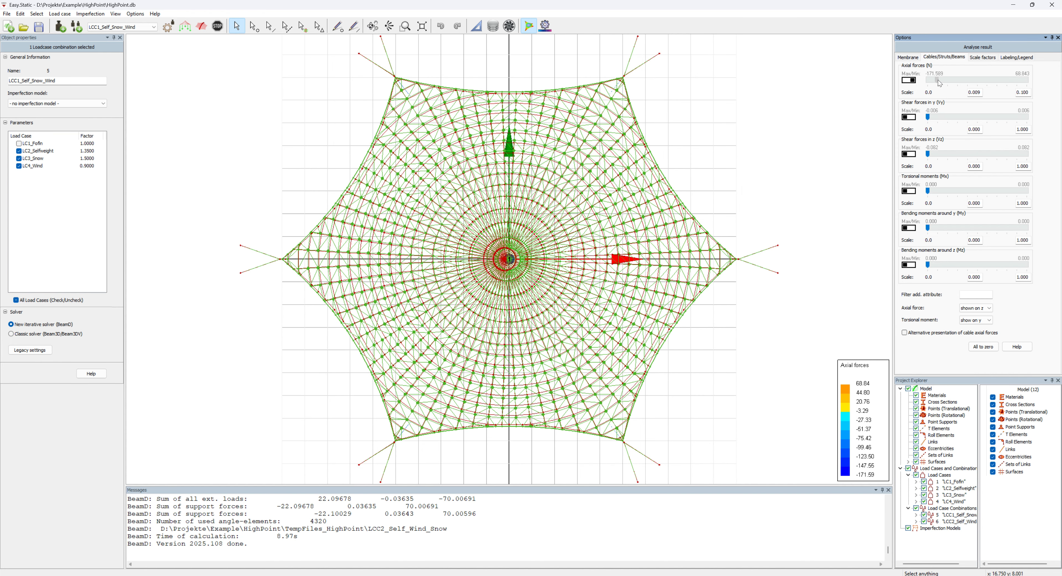
pyautogui.moveTo(759, 342); pyautogui.dragTo(742, 167, button='middle')
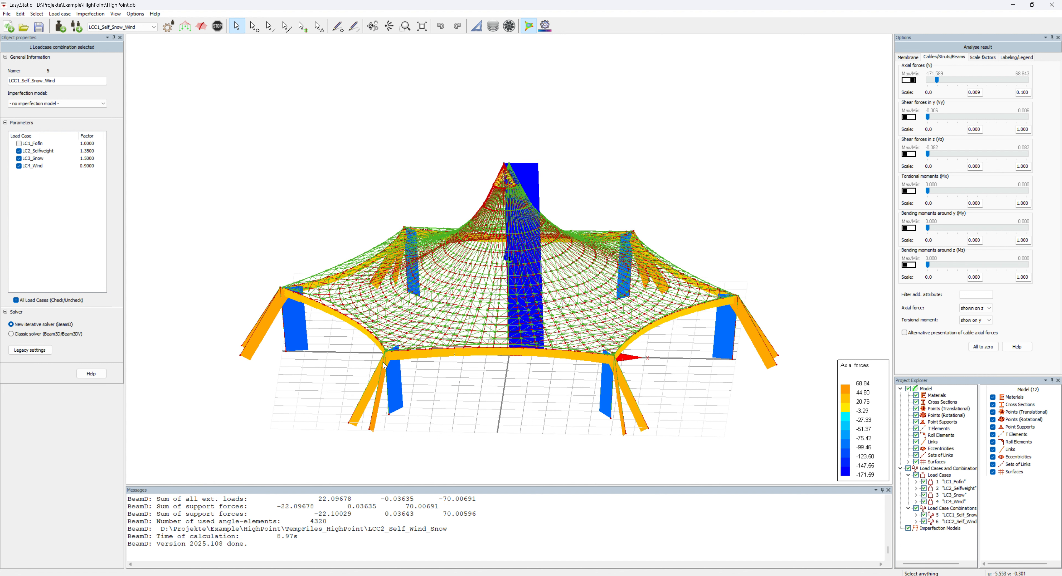
pyautogui.rightClick(666, 165)
pyautogui.click(683, 171)
pyautogui.click(909, 81)
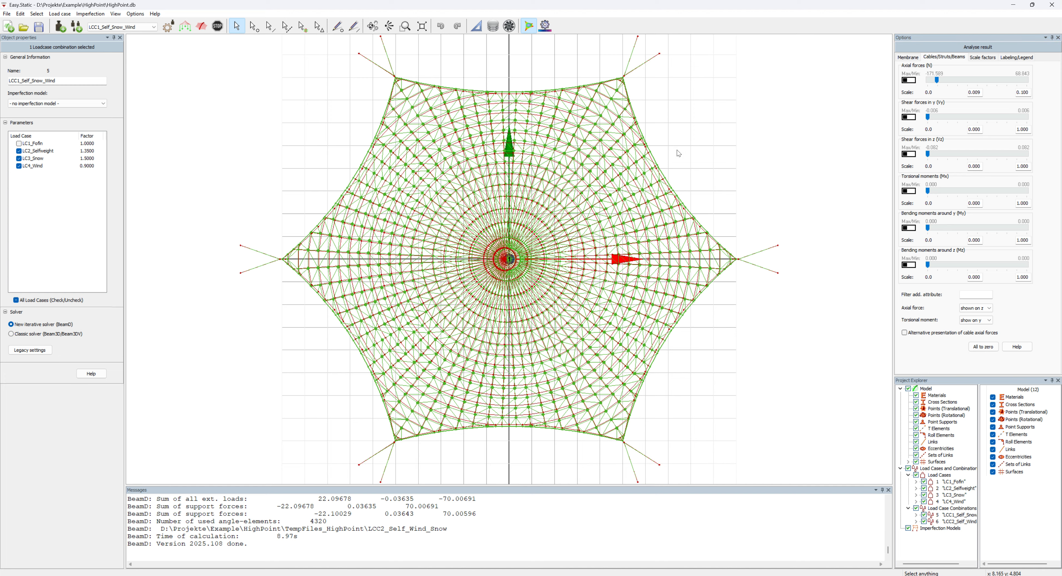
# Set up an EC3 design using the reduction factors stability check for LCC1_Self_Snow_Wind and LCC2_Self_Wind_Snow
pyautogui.click(130, 14)
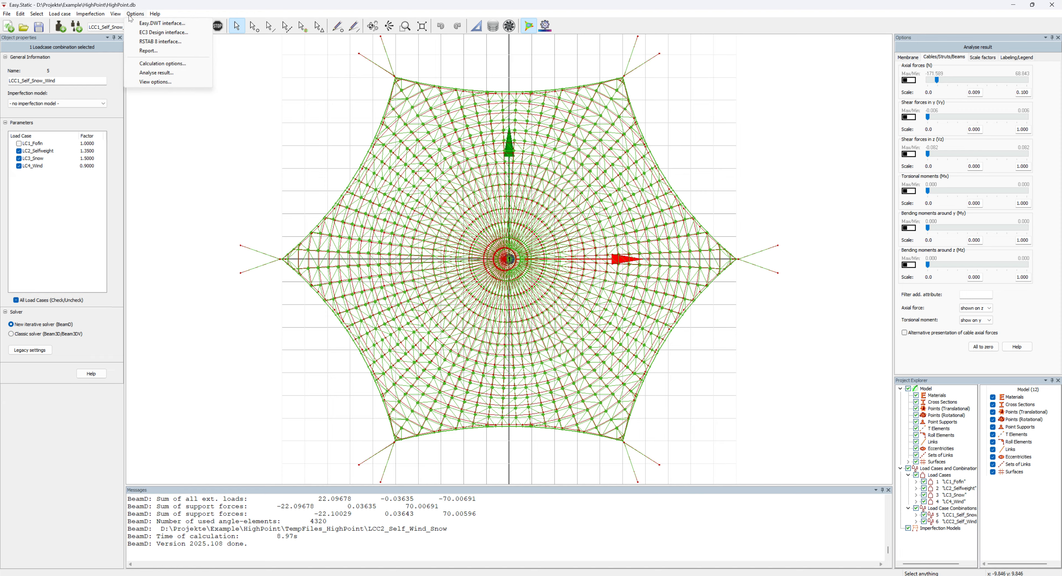
pyautogui.click(148, 33)
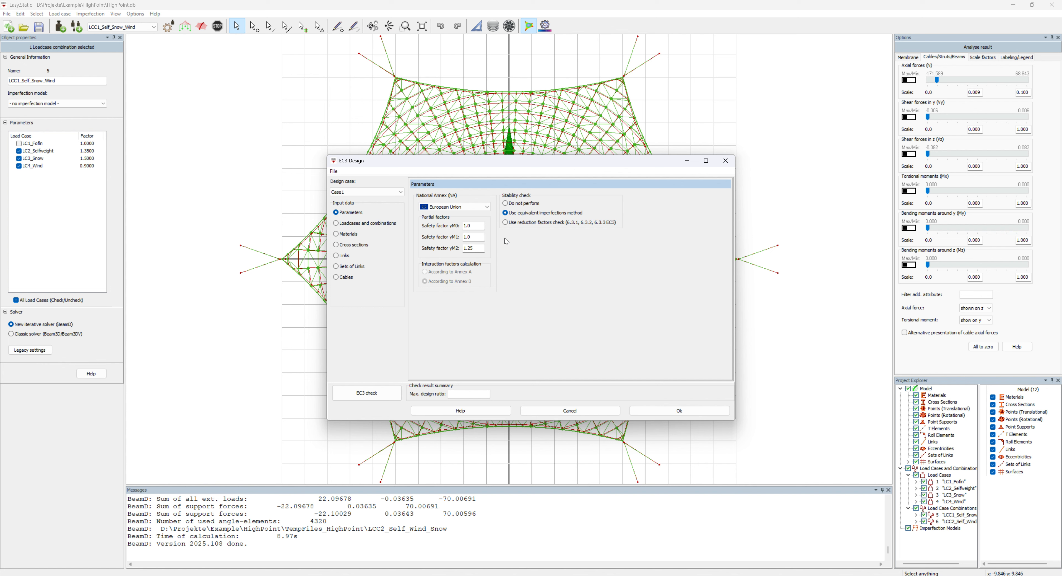
pyautogui.click(505, 222)
pyautogui.click(336, 223)
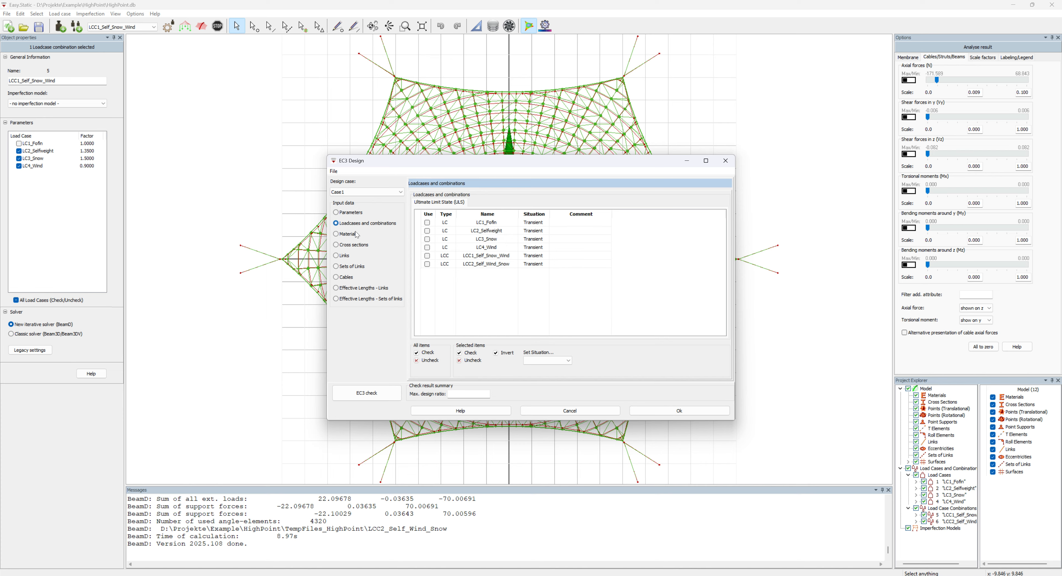
pyautogui.click(426, 255)
pyautogui.click(428, 264)
# Include all links and all cables in the EC3 design, run the EC3 check and accept it
pyautogui.click(338, 256)
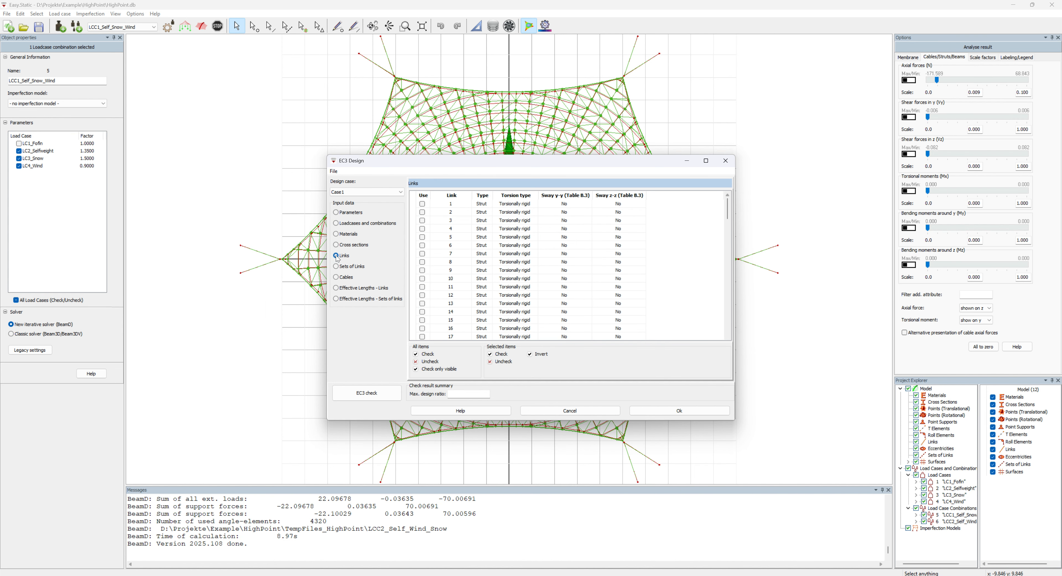
pyautogui.click(417, 355)
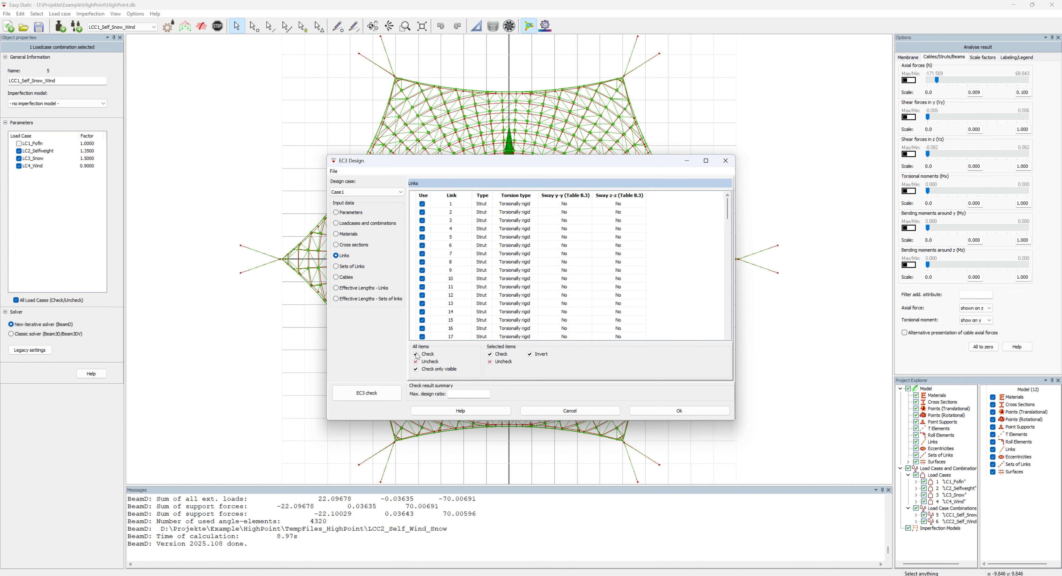
pyautogui.click(336, 266)
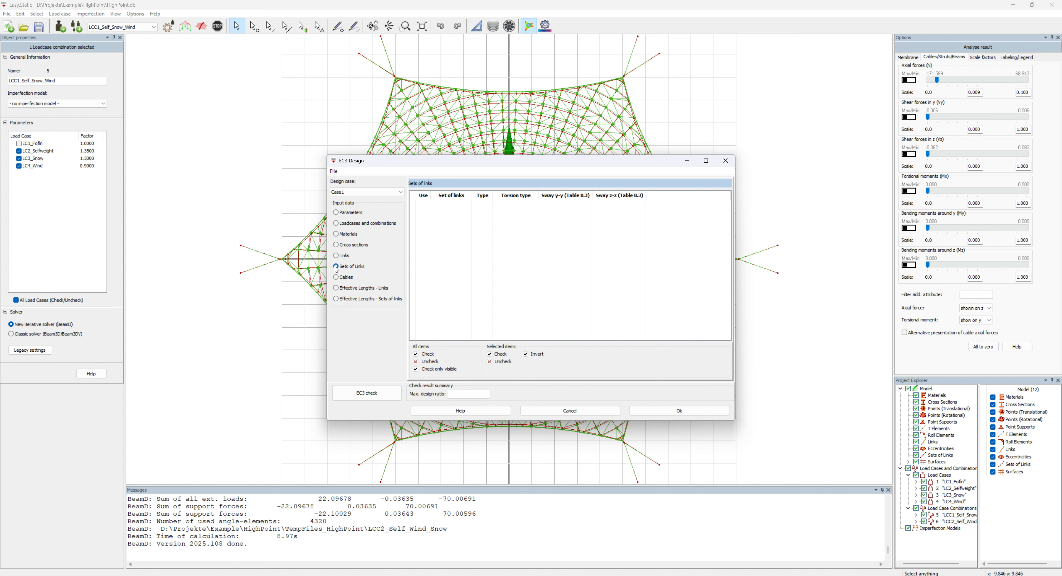
pyautogui.click(336, 278)
pyautogui.click(416, 354)
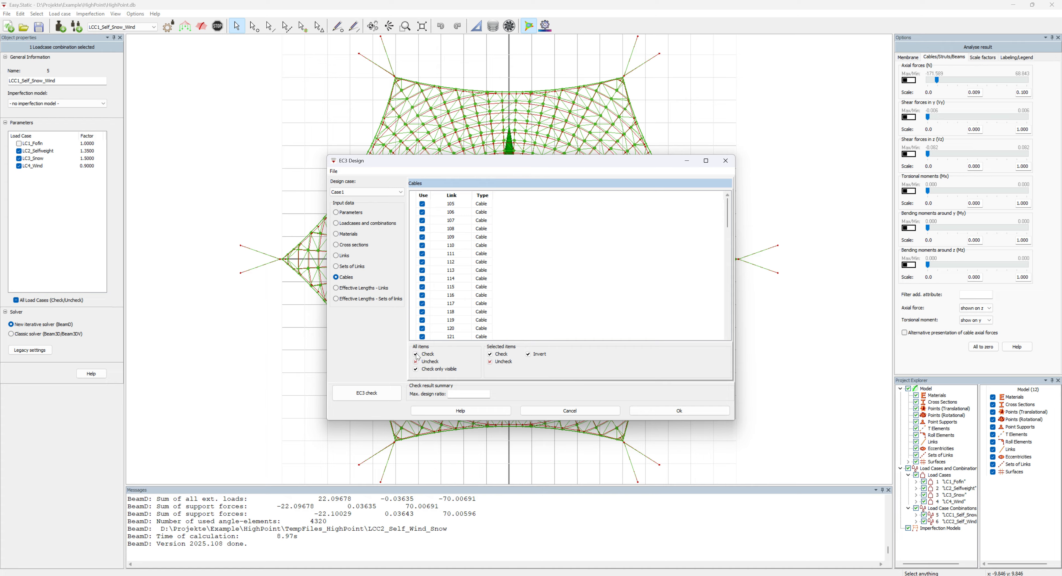
pyautogui.click(384, 393)
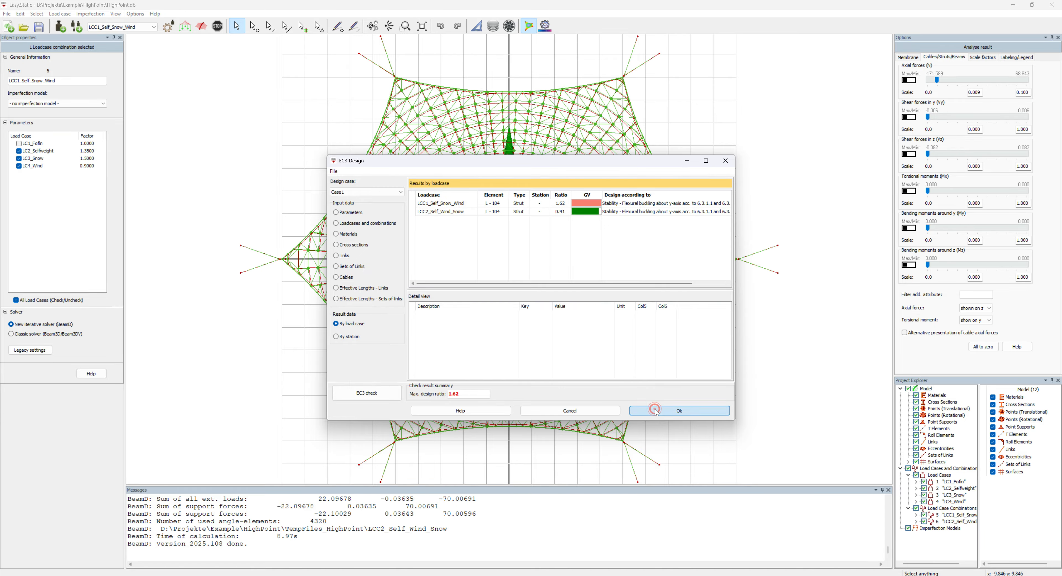
pyautogui.click(673, 409)
# Display the design code ratio at a scale of 0.410 in perspective and inspect the central mast's properties
pyautogui.moveTo(686, 414); pyautogui.dragTo(673, 237, button='middle')
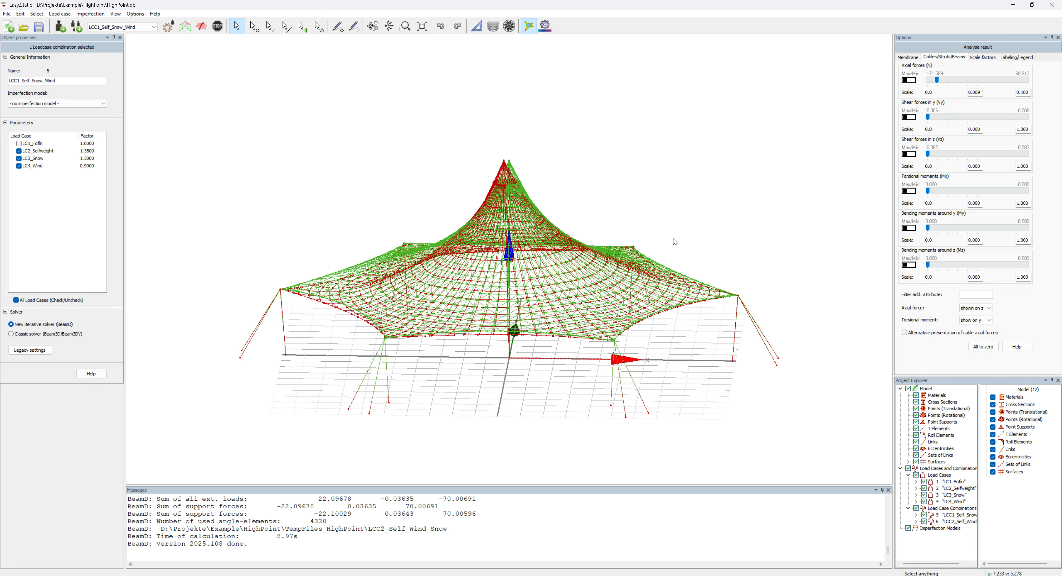
pyautogui.click(982, 58)
pyautogui.click(907, 266)
pyautogui.click(928, 264)
pyautogui.moveTo(928, 266); pyautogui.dragTo(968, 267)
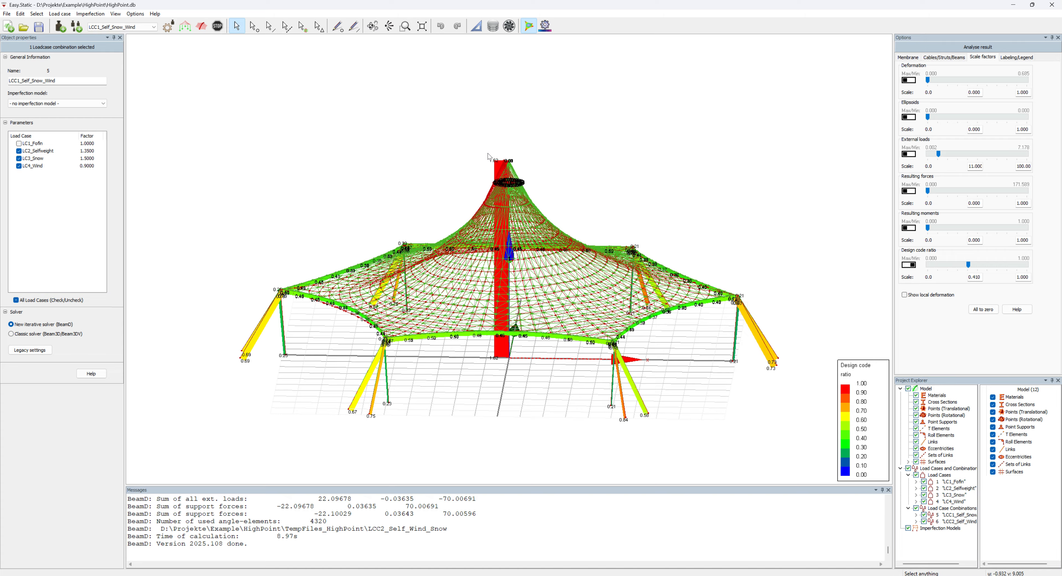
pyautogui.click(510, 351)
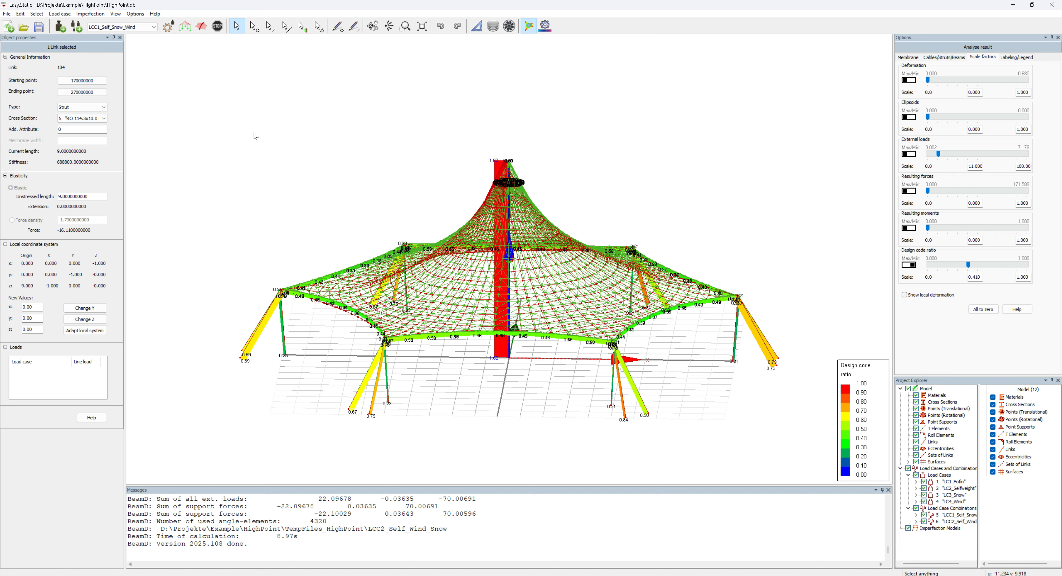
# Change the EC3 design cross section with key 4 to RO 76.1x5.0 (hot formed)
pyautogui.click(135, 14)
pyautogui.click(151, 35)
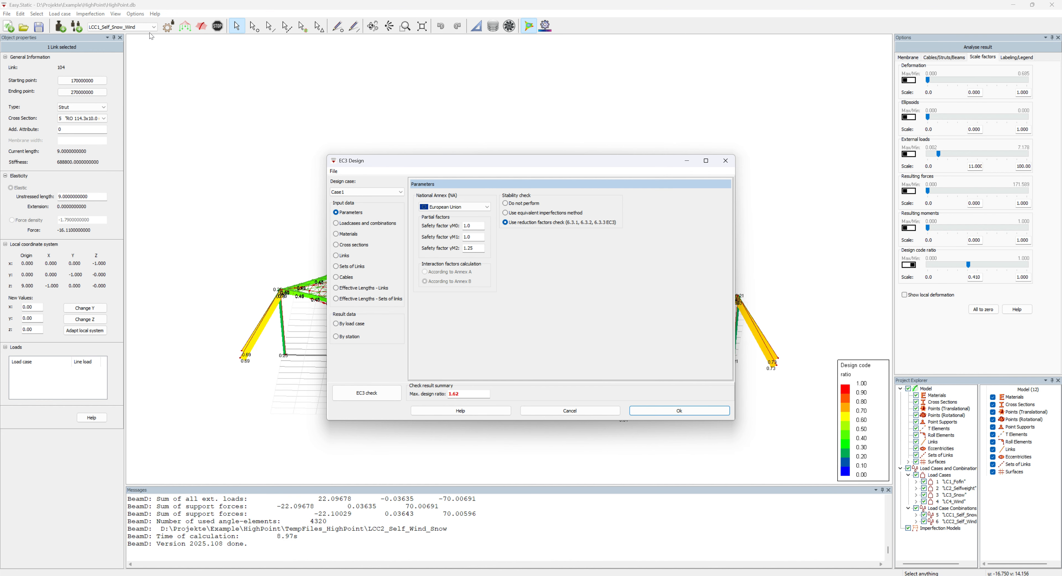
pyautogui.click(353, 245)
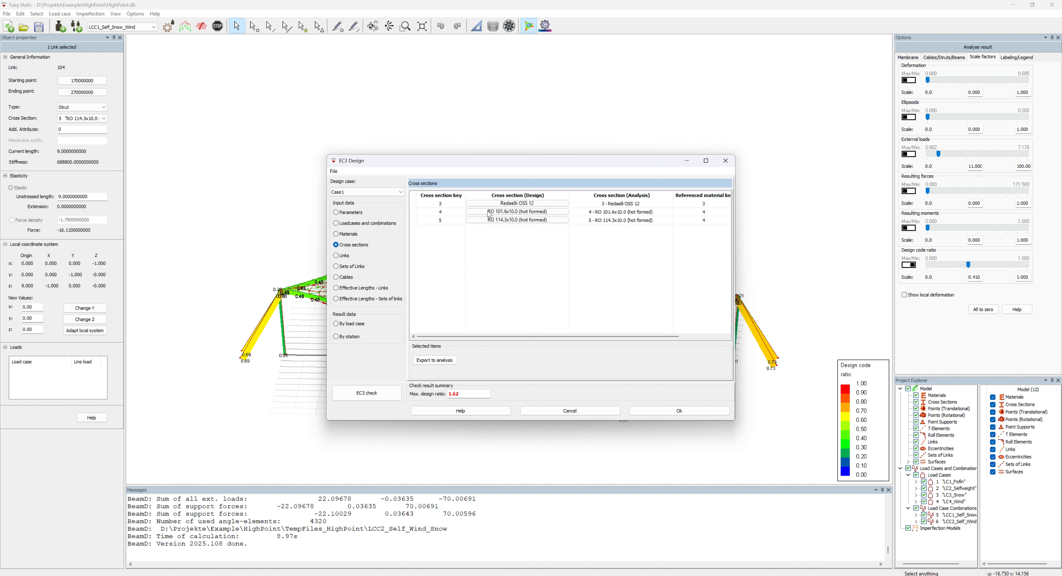
pyautogui.doubleClick(489, 212)
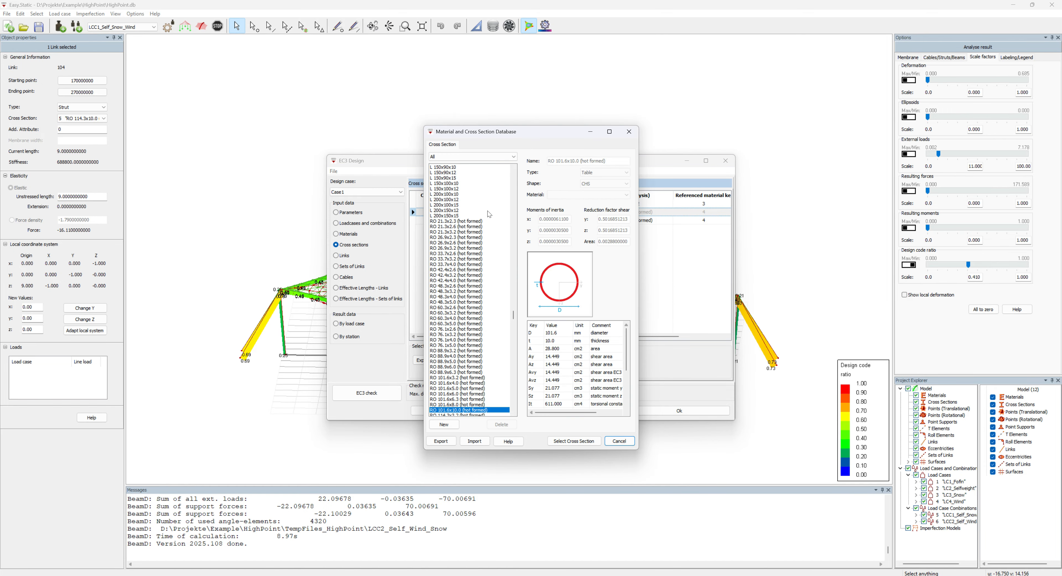
pyautogui.click(456, 345)
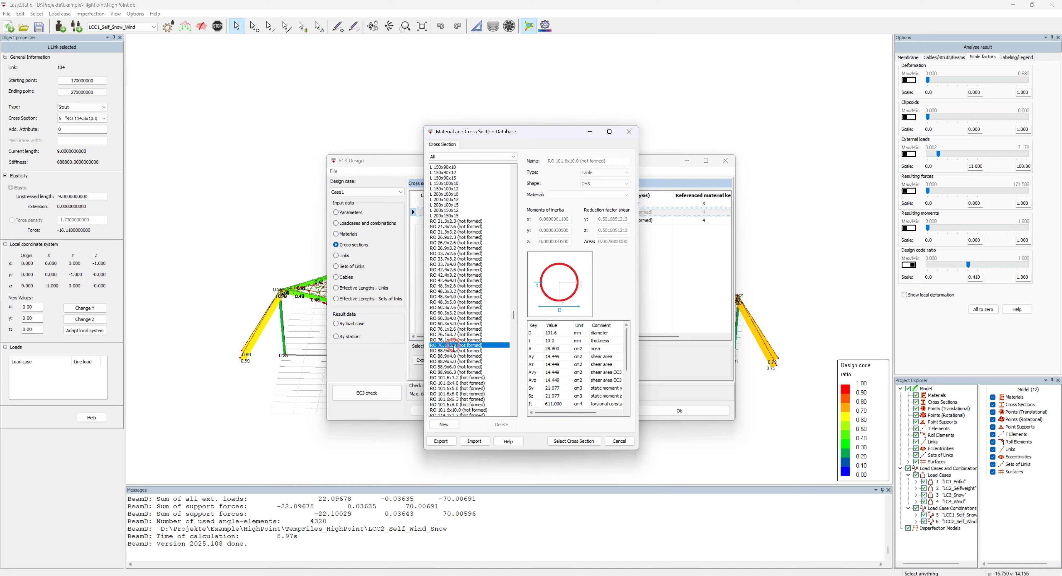
pyautogui.click(572, 441)
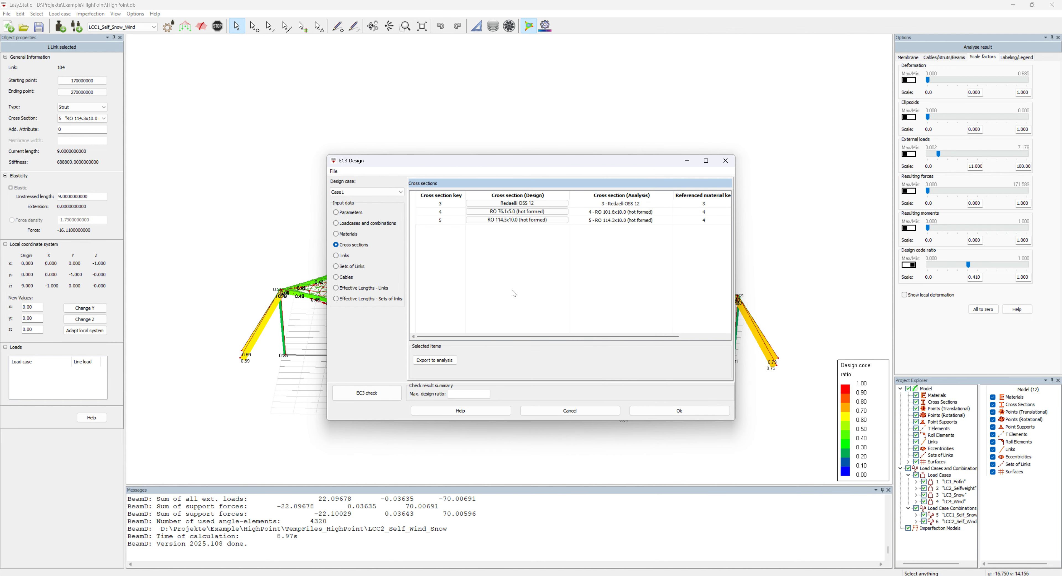
# Change the EC3 design cross section with key 5 to RO 139.7x12.5 (hot formed) and rerun the EC3 check
pyautogui.doubleClick(497, 223)
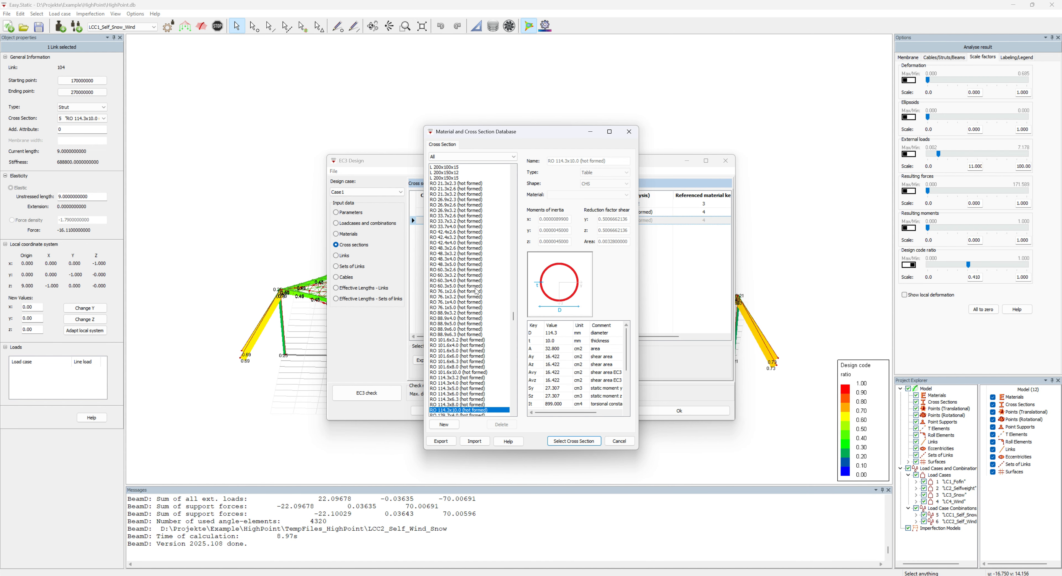
pyautogui.scroll(-3, 466, 360)
pyautogui.scroll(-2, 466, 360)
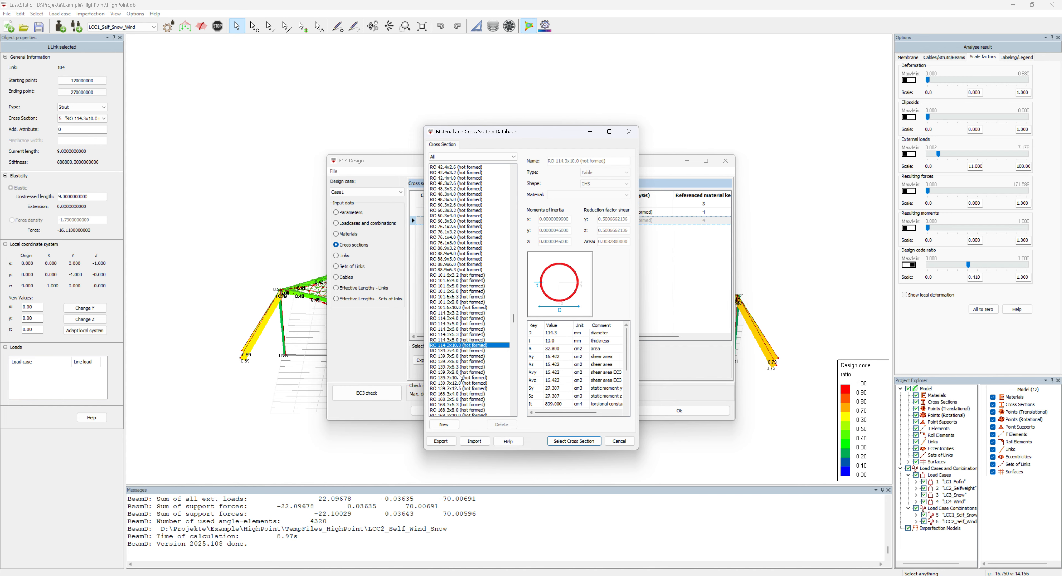
pyautogui.click(459, 388)
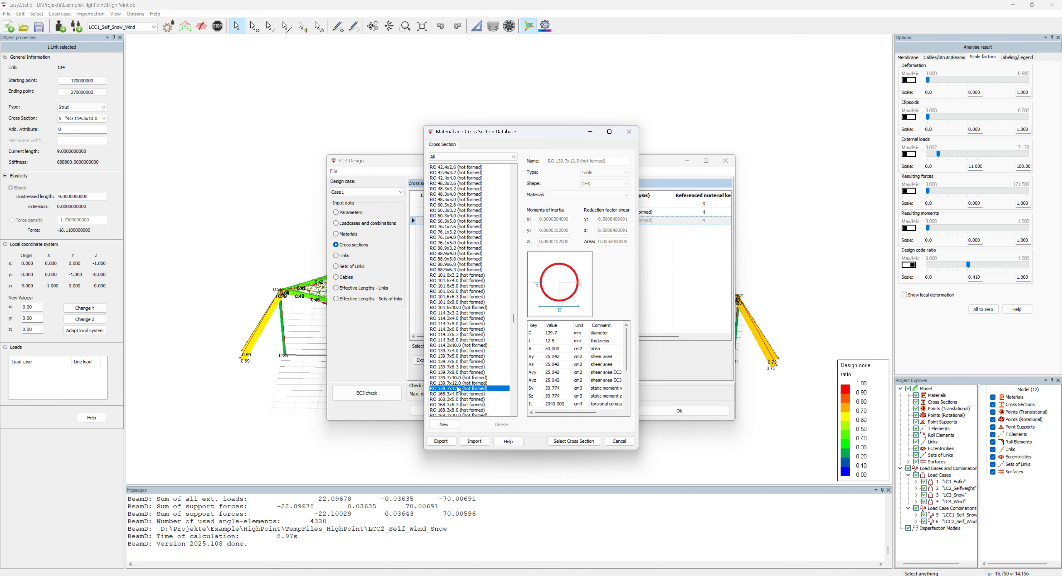
pyautogui.click(559, 441)
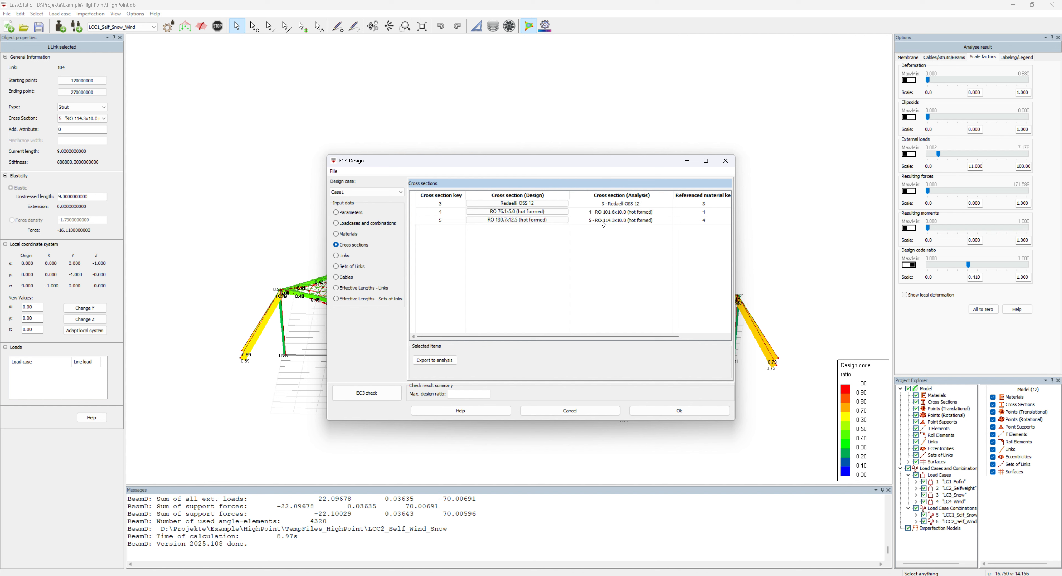
pyautogui.click(378, 397)
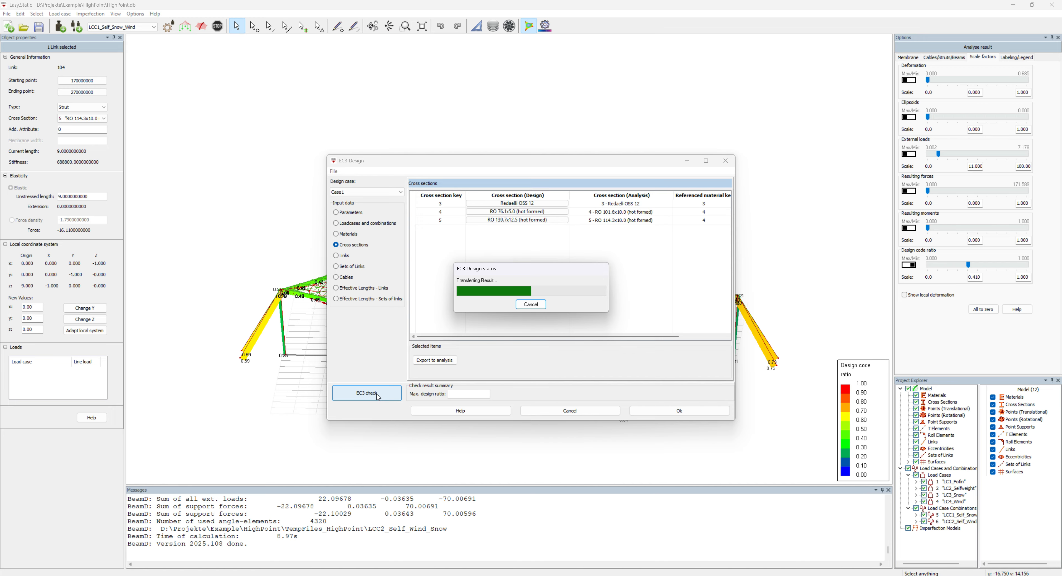